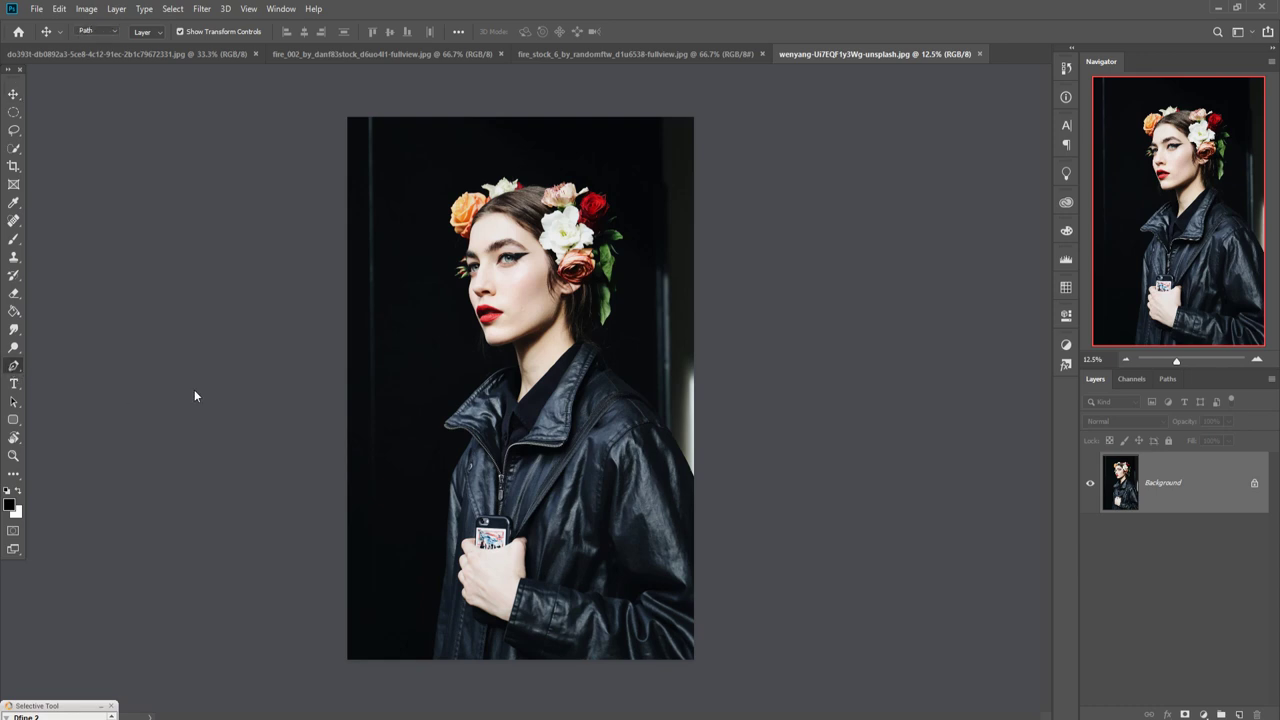
Select the Pen tool and zoom in on the jacket collar.
left_click(13, 366)
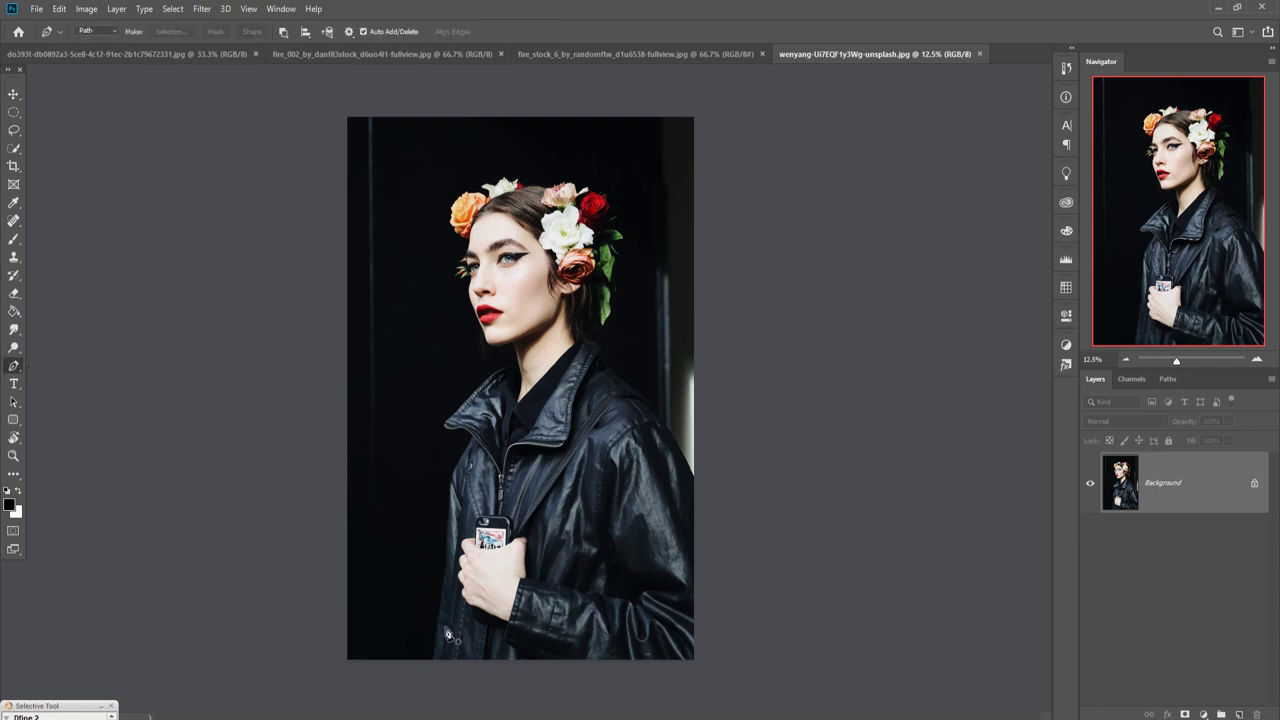
key("ctrl+plus")
key("ctrl+plus")
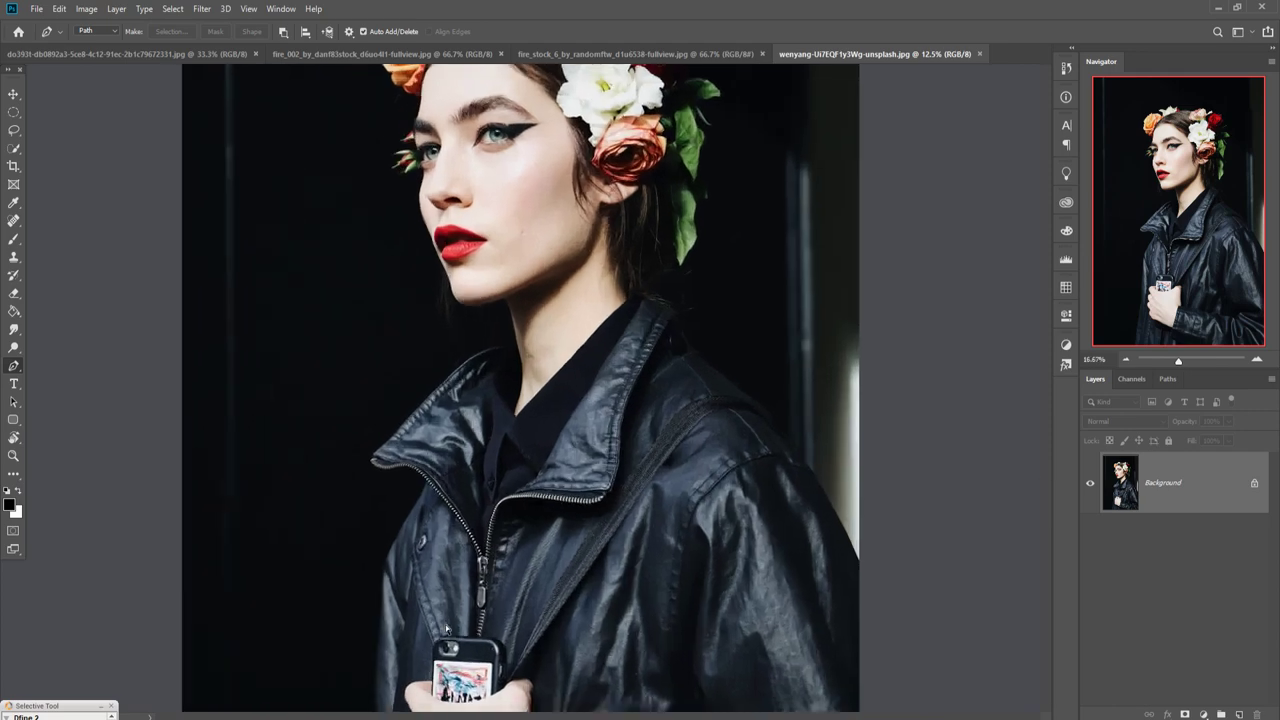
key("ctrl+plus")
key("ctrl+plus")
key("ctrl+plus")
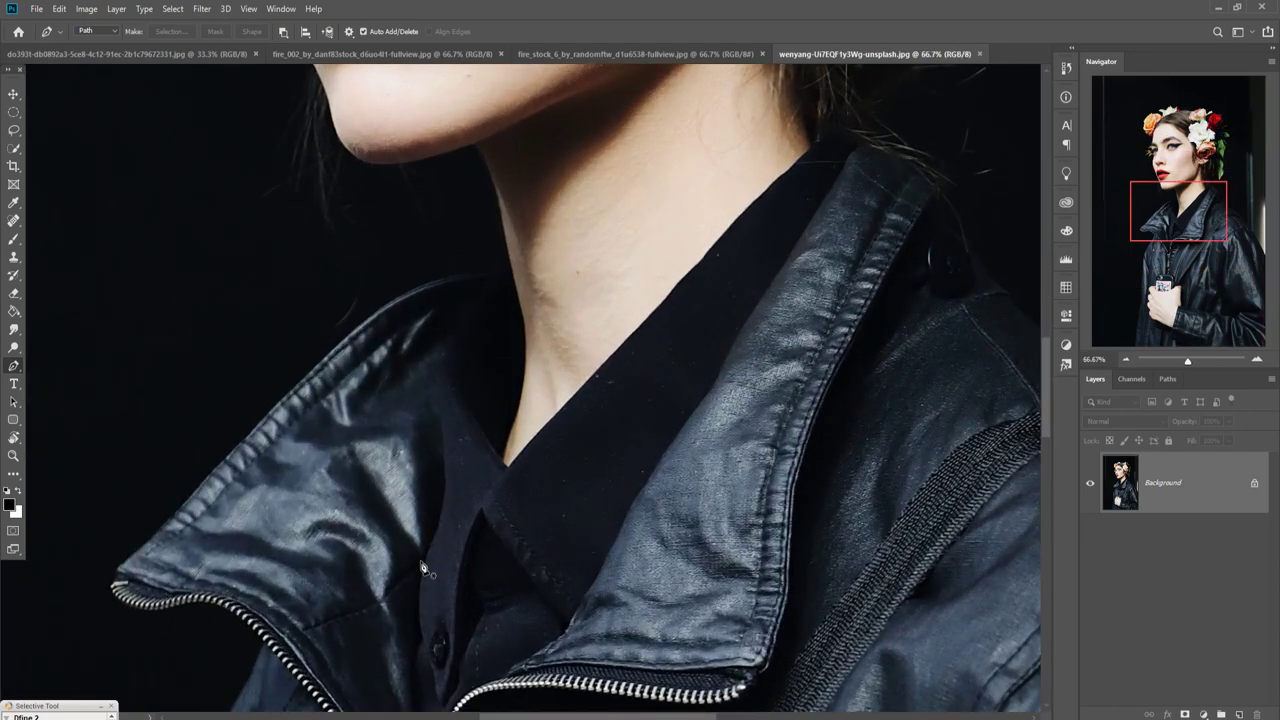
left_click_drag(423, 568, 510, 428)
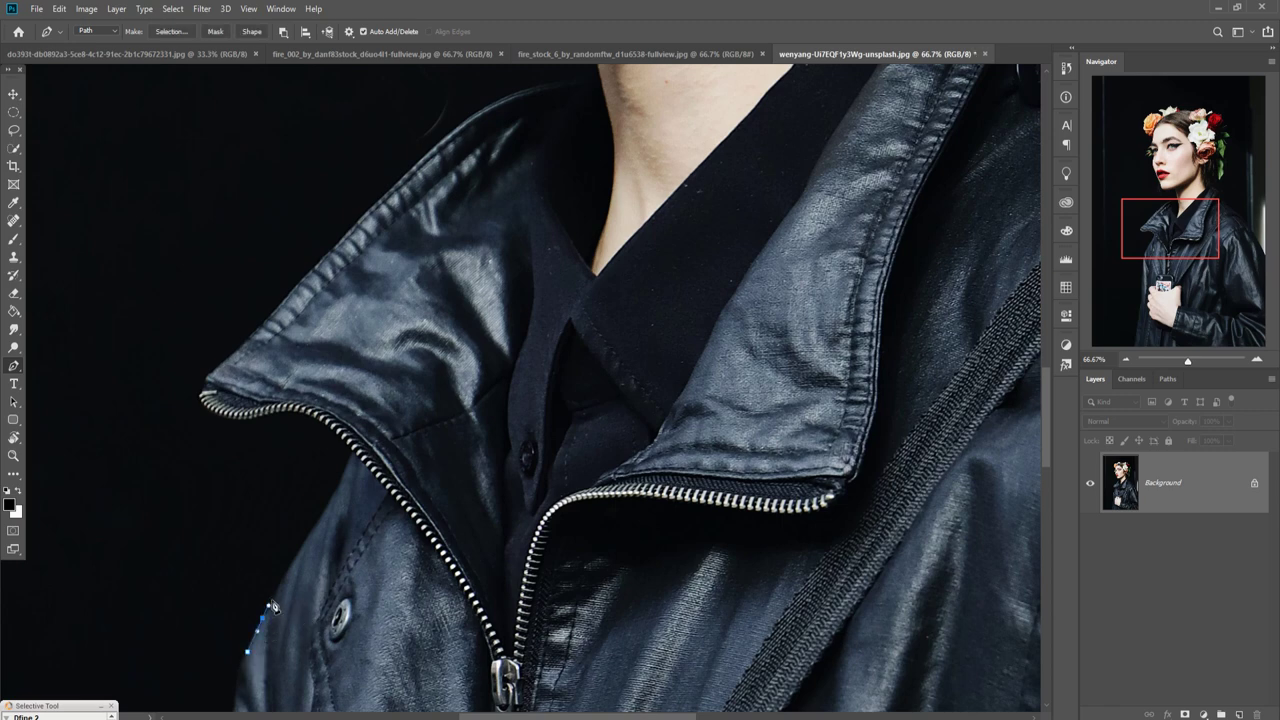
Place pen anchors along the collar, up the neck, jawline, lips and nose edge.
left_click(205, 393)
left_click(466, 137)
scroll(466, 137, "up", 5)
left_click(597, 357)
left_click(578, 323)
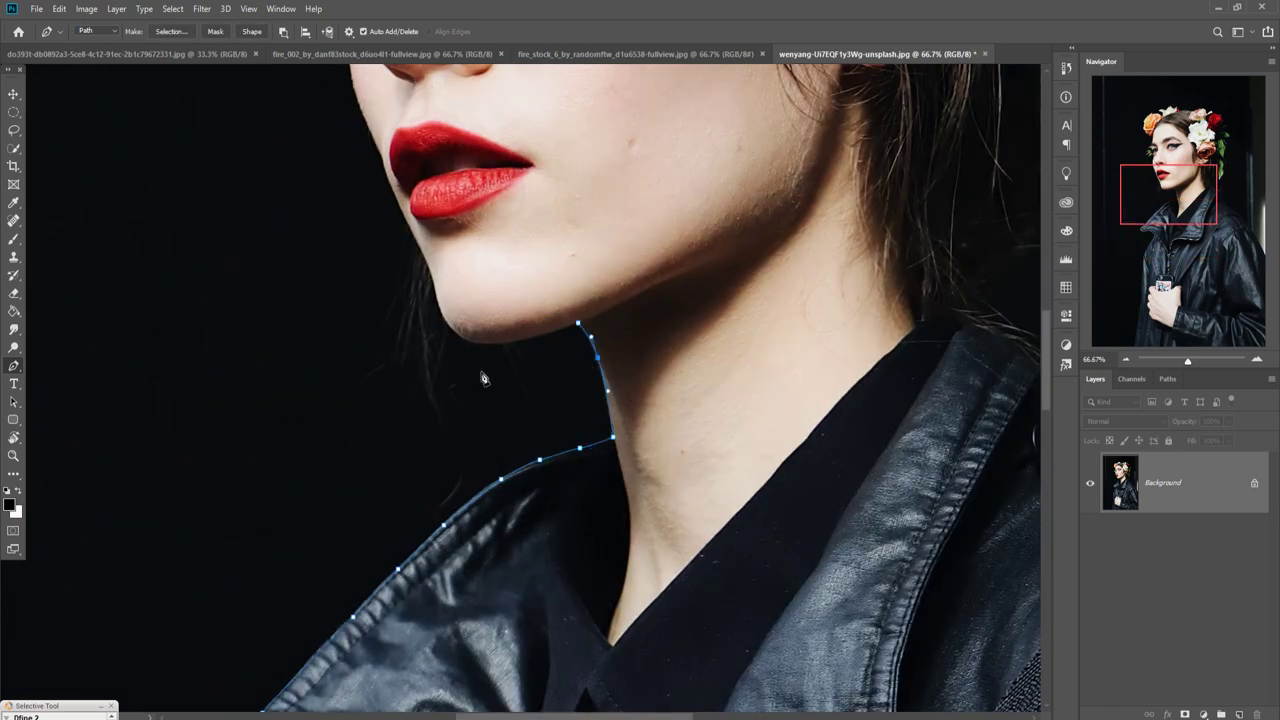
left_click_drag(472, 340, 526, 350)
scroll(526, 350, "up", 3)
left_click(495, 454)
left_click(468, 391)
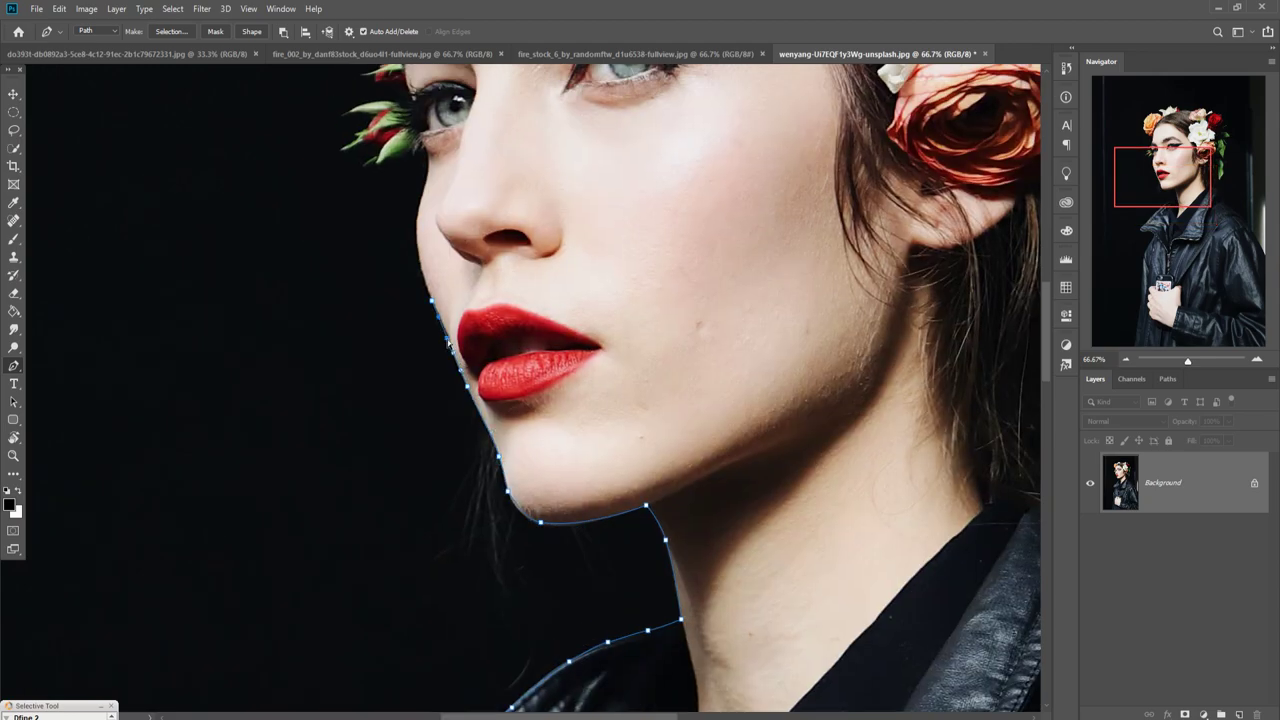
left_click(418, 236)
Scroll around the head to finish the outline, then fit the whole image in view.
scroll(500, 455, "up", 3)
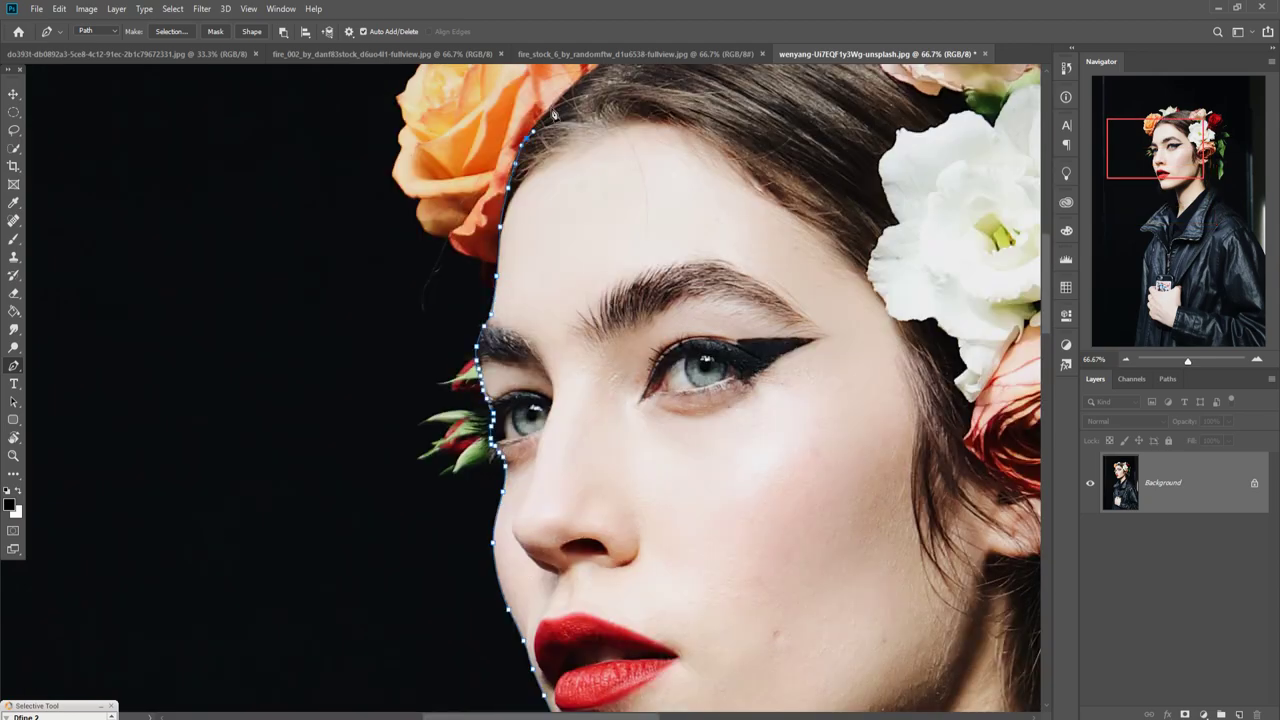
scroll(554, 115, "up", 3)
scroll(554, 115, "right", 5)
scroll(463, 352, "down", 3)
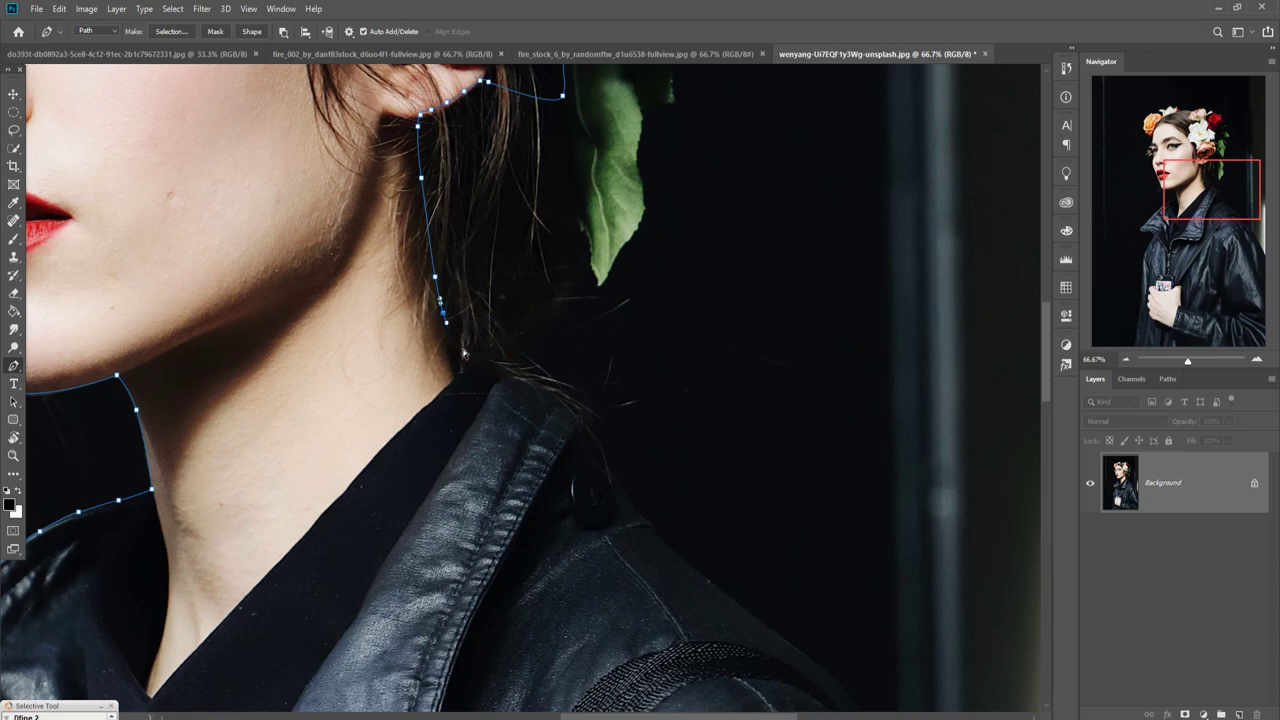
scroll(714, 606, "down", 3)
scroll(694, 366, "down", 3)
key("ctrl+0")
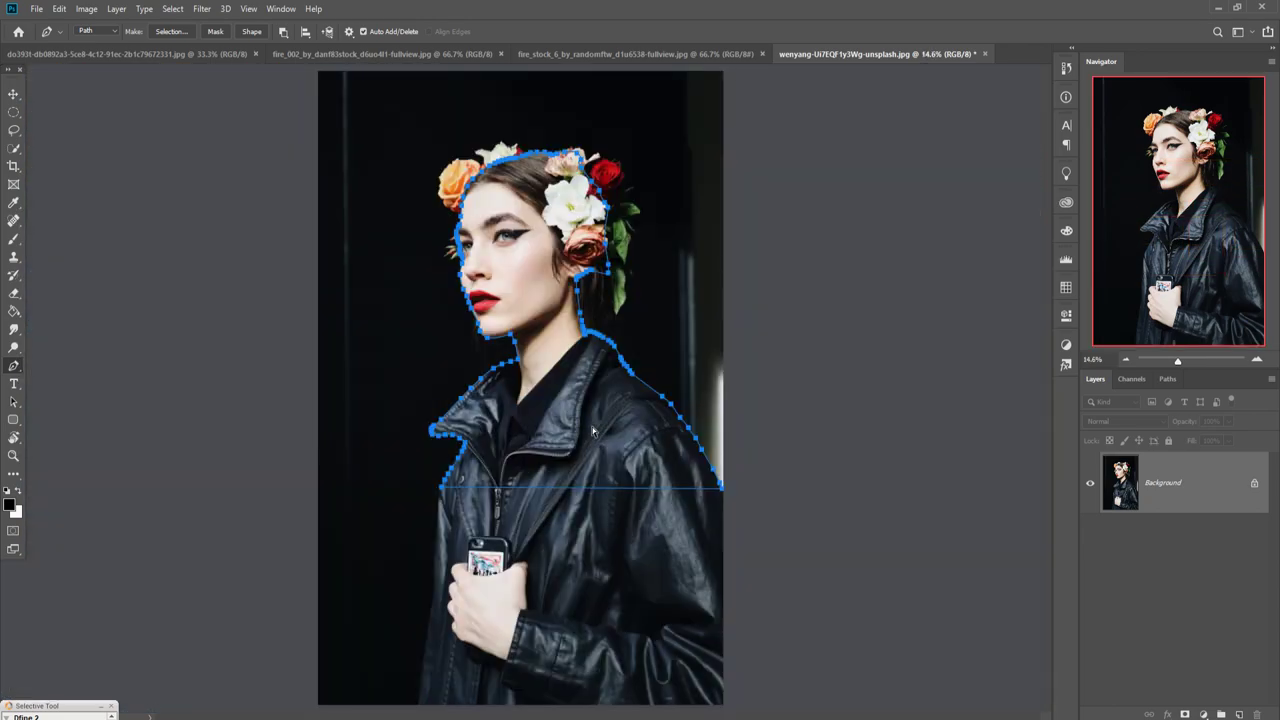
Convert the traced path into a selection and invert it to isolate the woman.
right_click(530, 318)
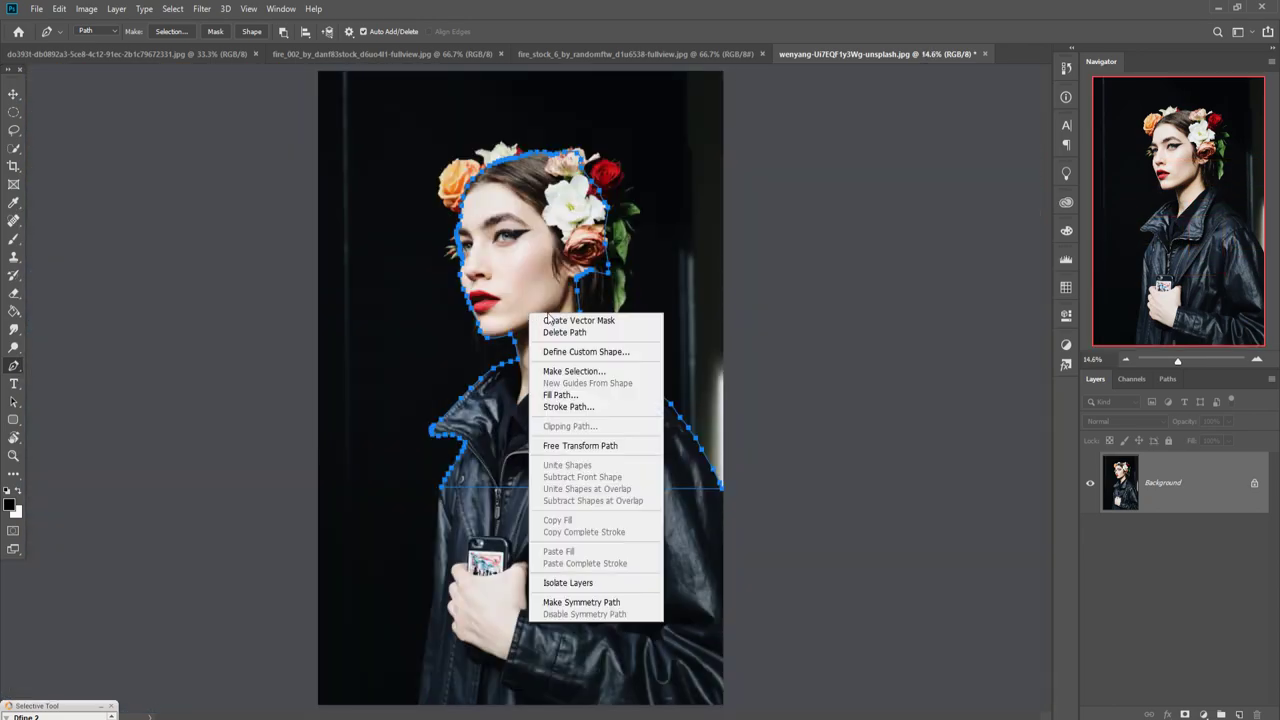
left_click(540, 371)
left_click(704, 214)
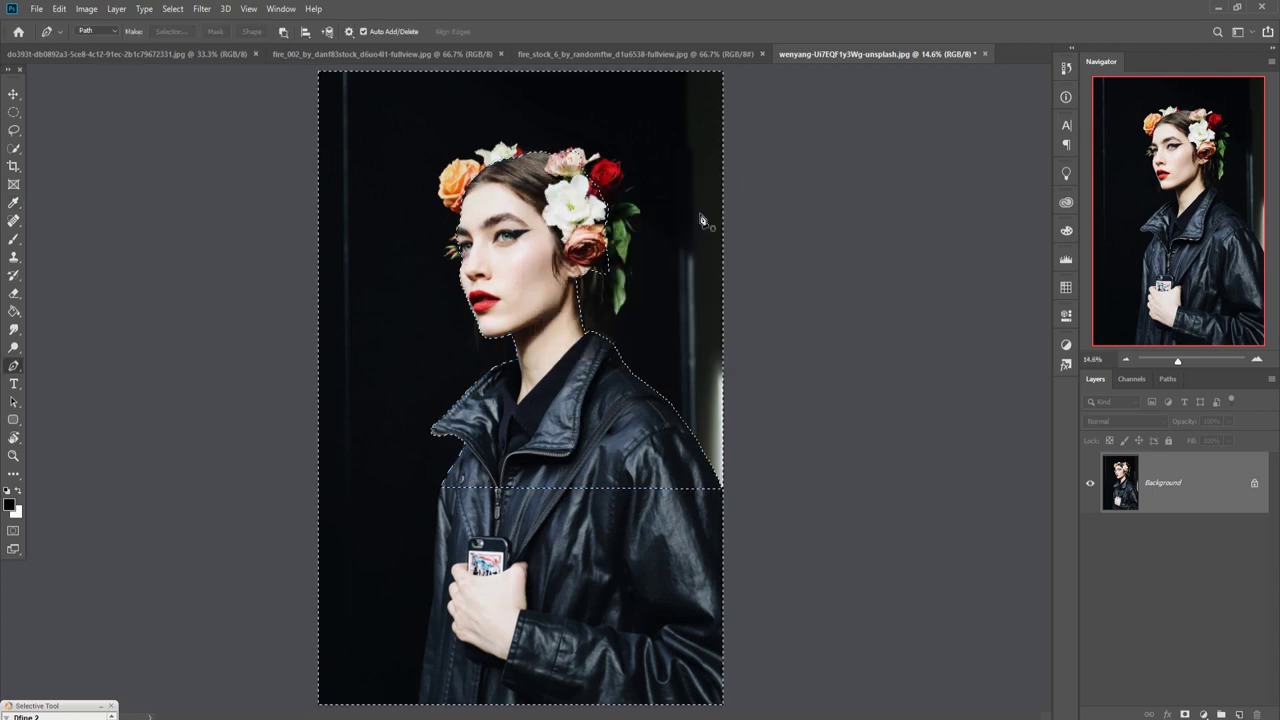
left_click(172, 8)
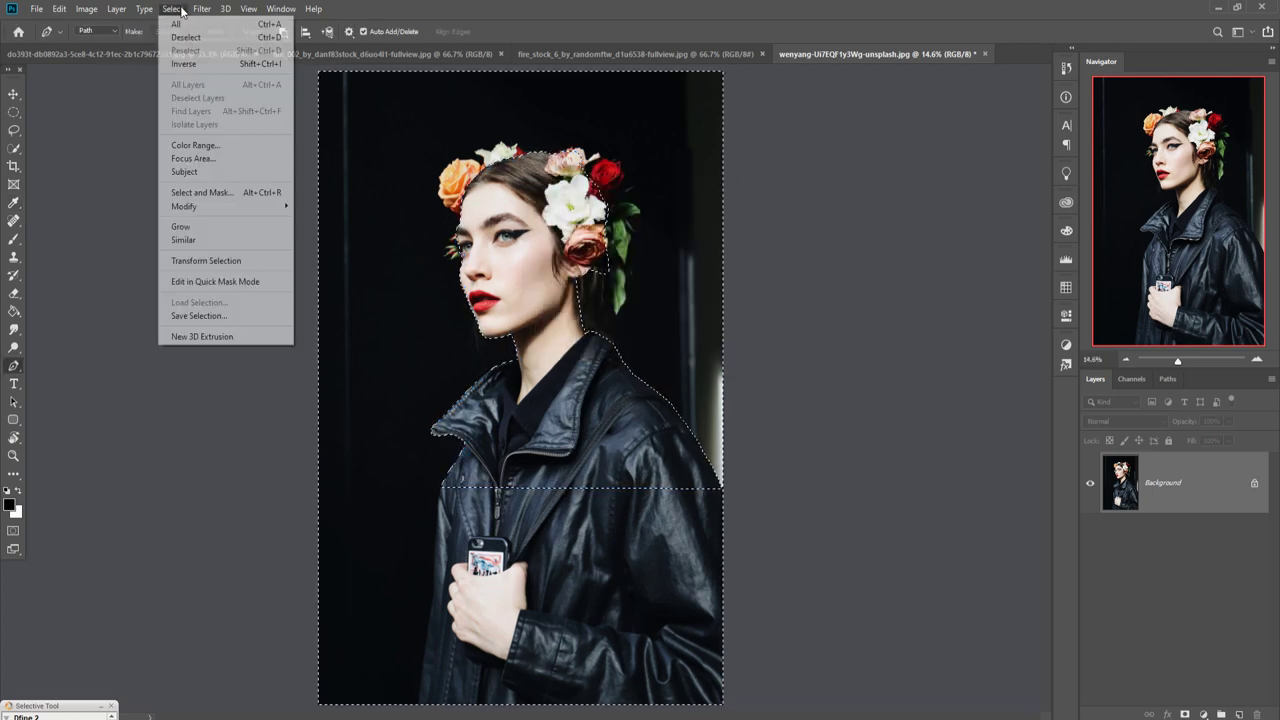
left_click(190, 66)
left_click(20, 97)
Switch to the Move tool and start a new document with Ctrl+N.
left_click(36, 8)
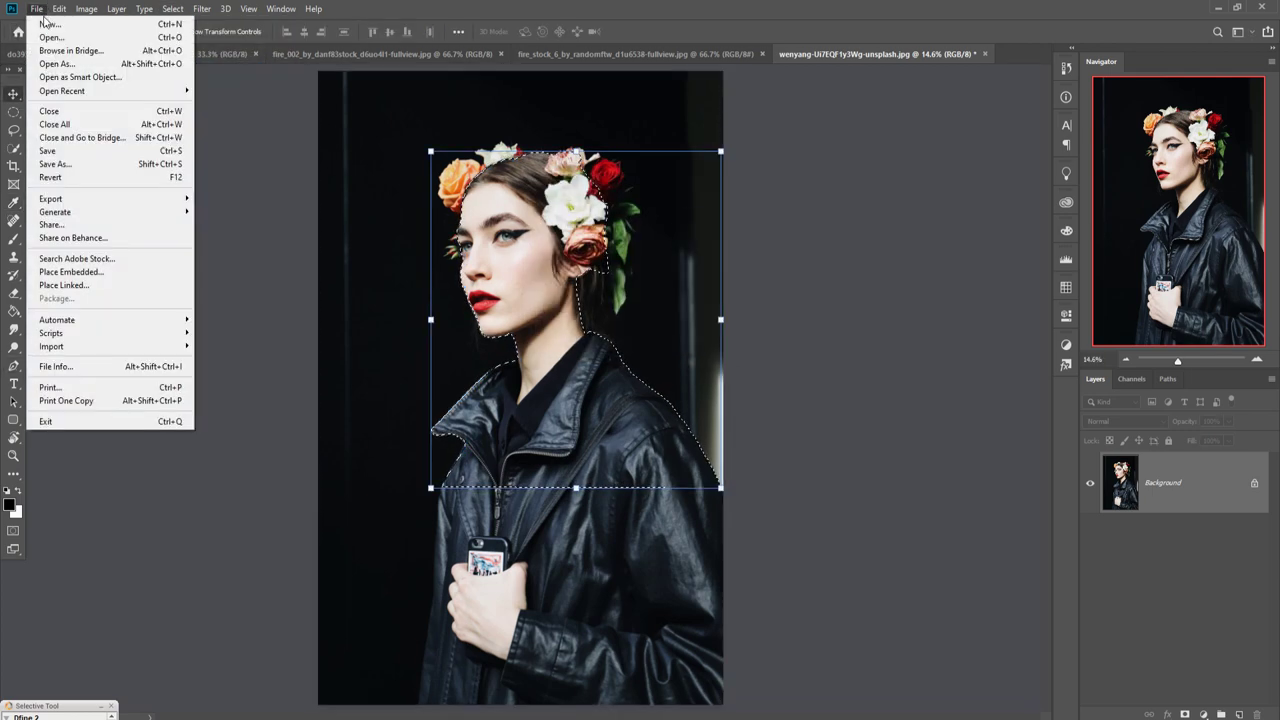
left_click(40, 8)
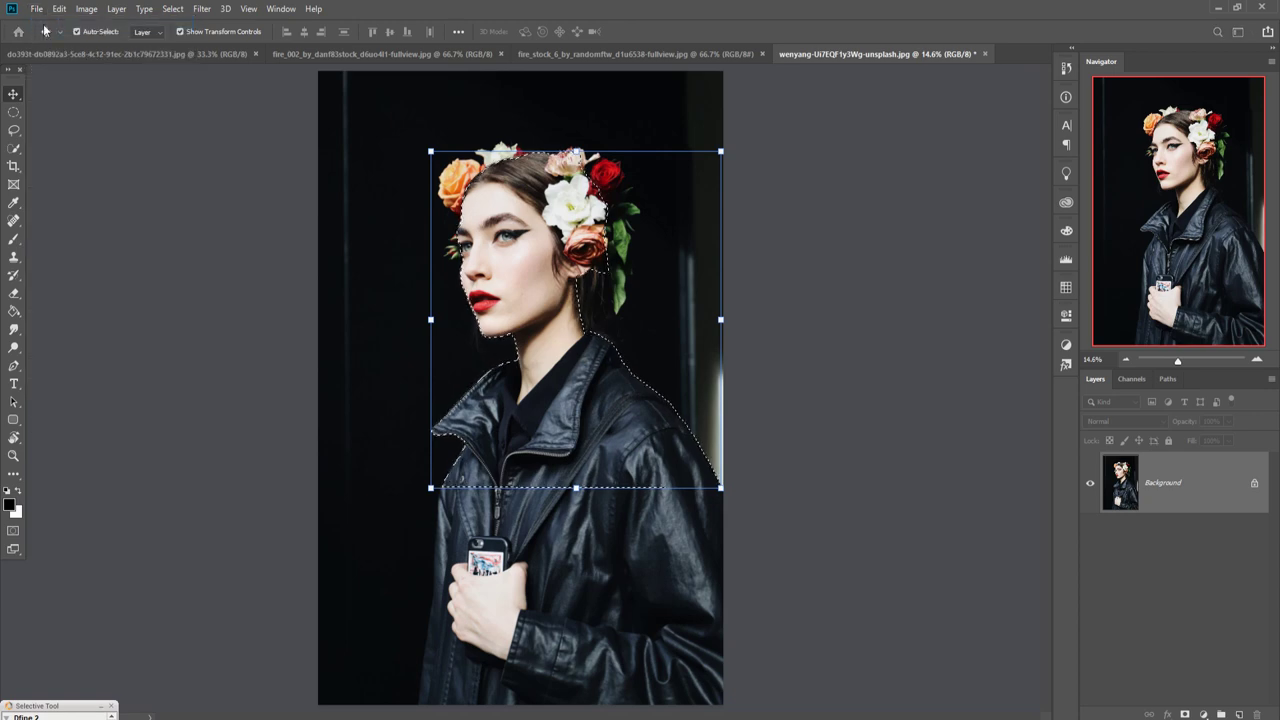
key("ctrl+n")
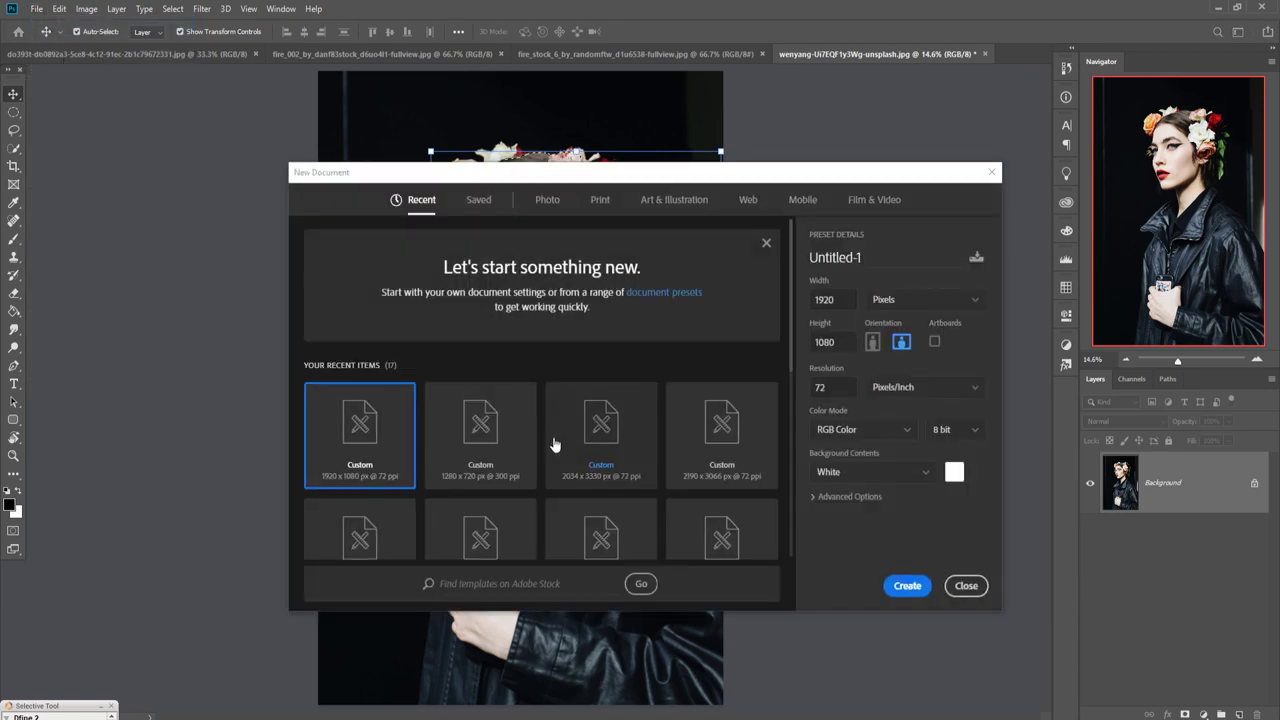
Create a new 1280×720, 300 ppi white document.
left_click(478, 423)
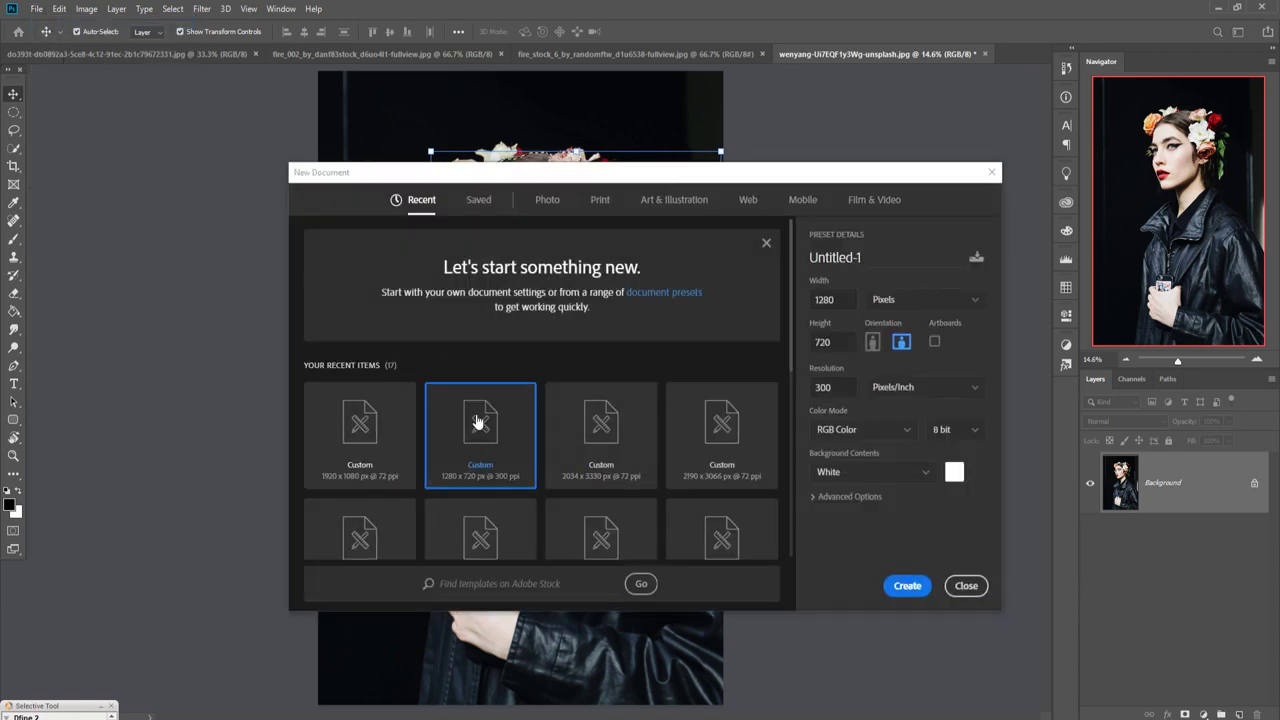
left_click(907, 588)
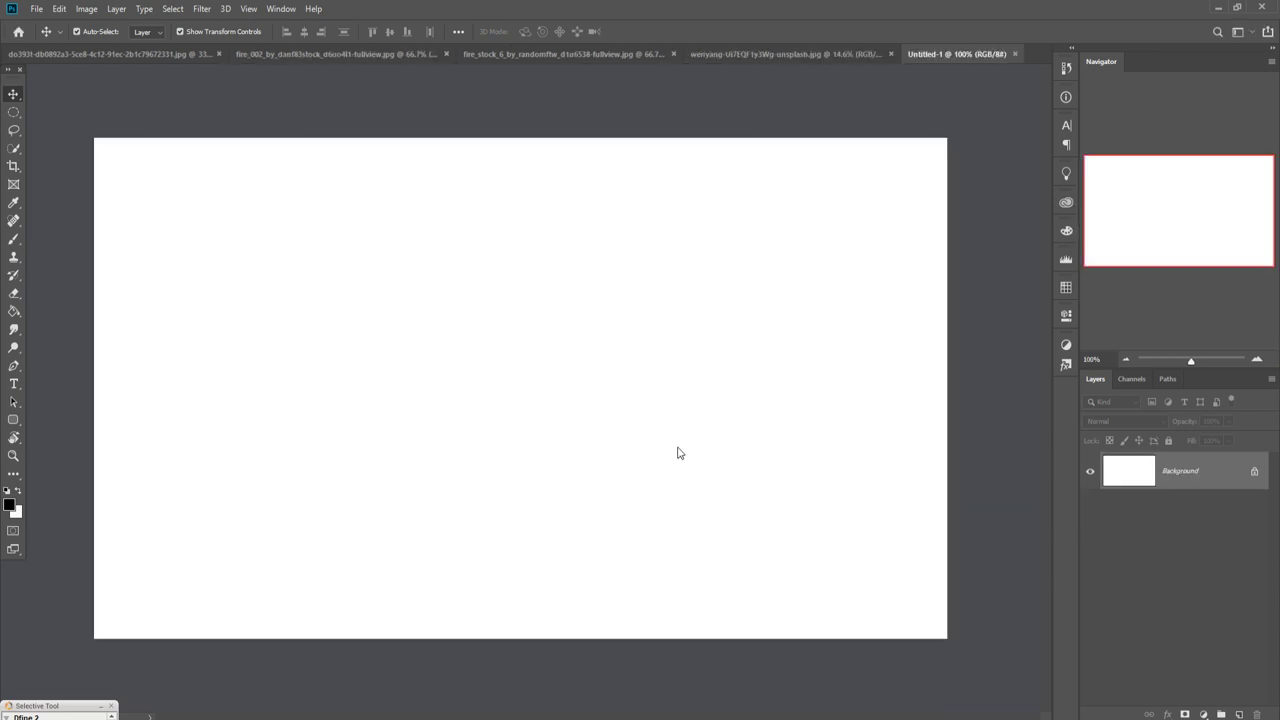
left_click(9, 168)
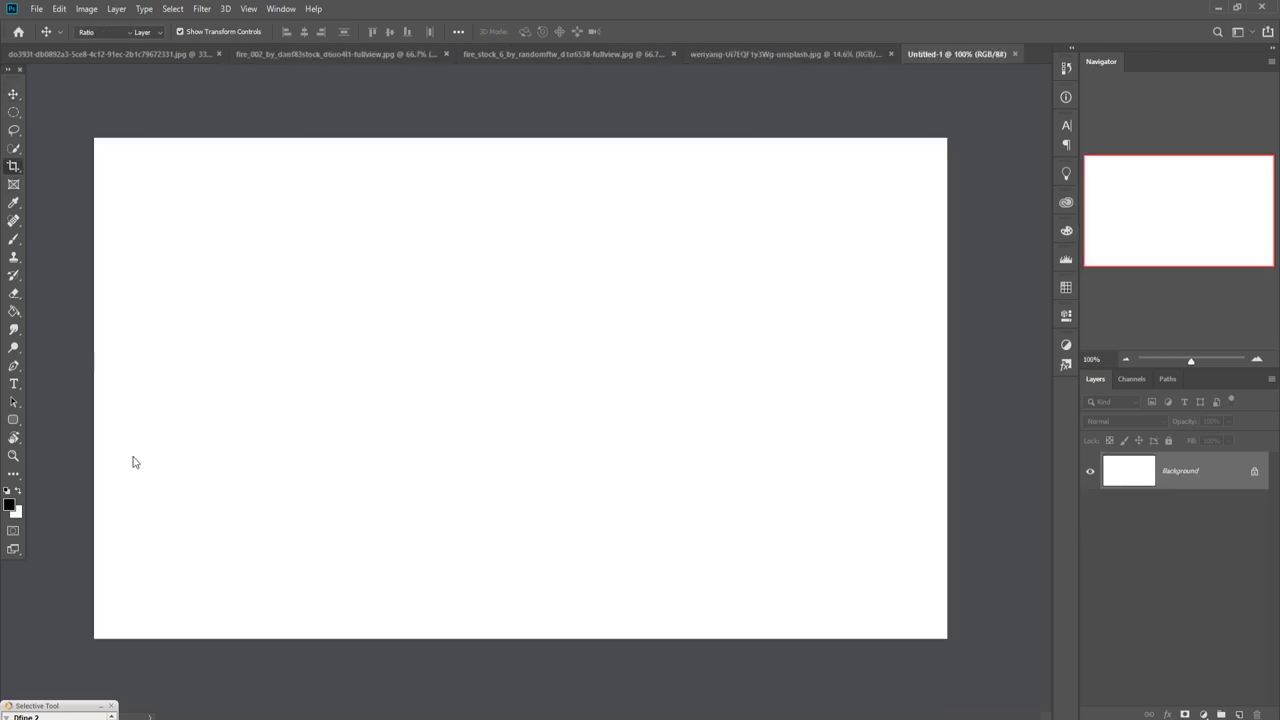
Crop the canvas from both sides into a near-square and commit the crop.
left_click_drag(101, 394, 241, 419)
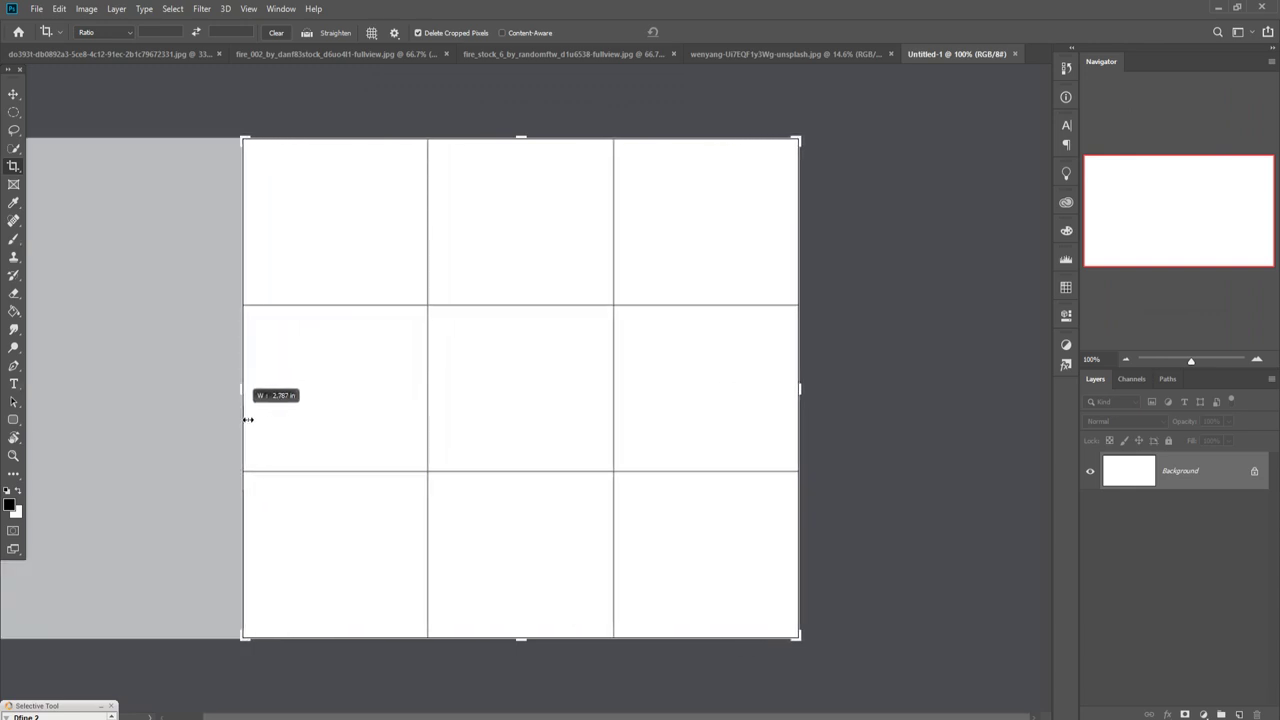
left_click_drag(241, 419, 243, 419)
left_click_drag(517, 717, 463, 717)
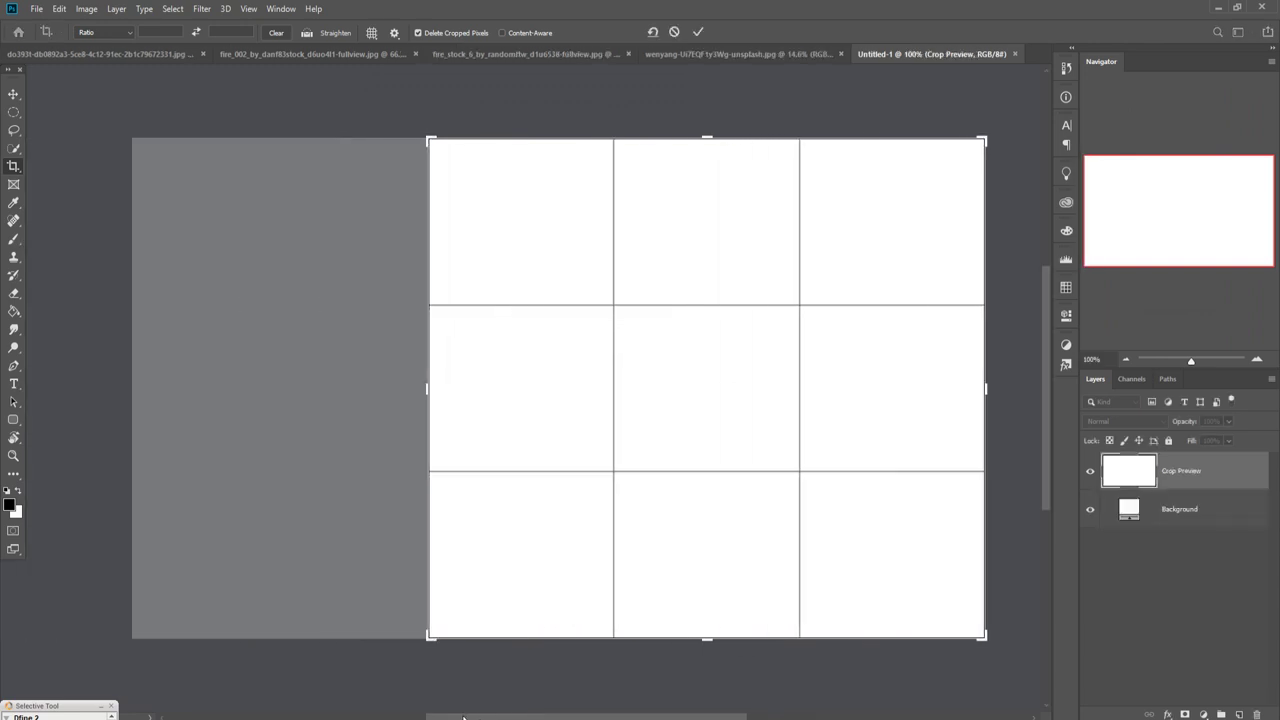
left_click_drag(431, 378, 453, 399)
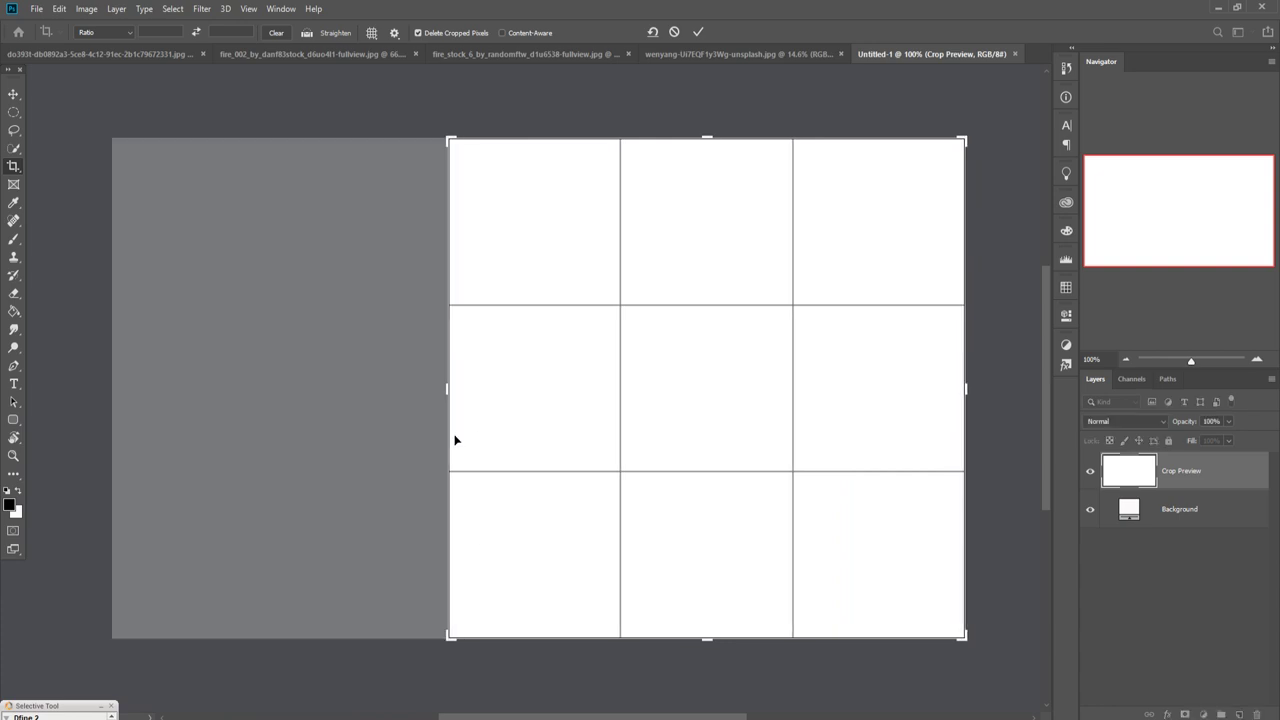
left_click(698, 33)
left_click(12, 95)
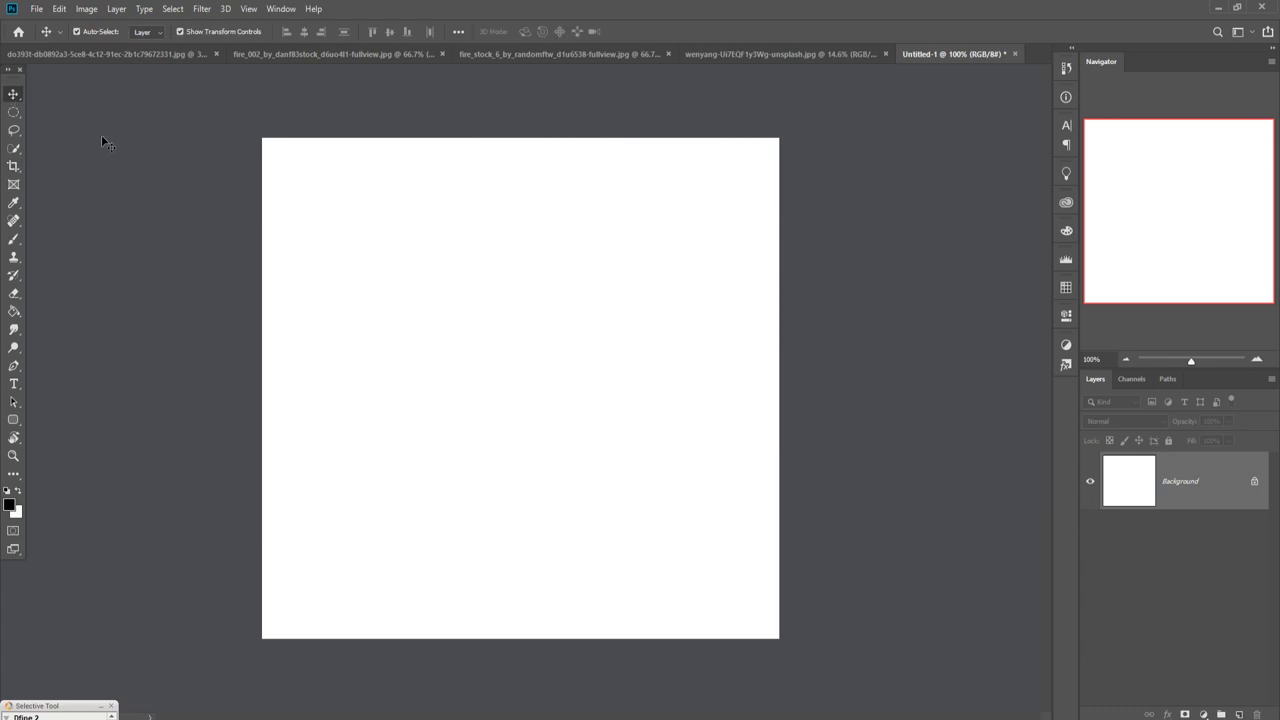
Copy the woman cutout onto the new canvas and scale it to about 27%.
left_click(780, 54)
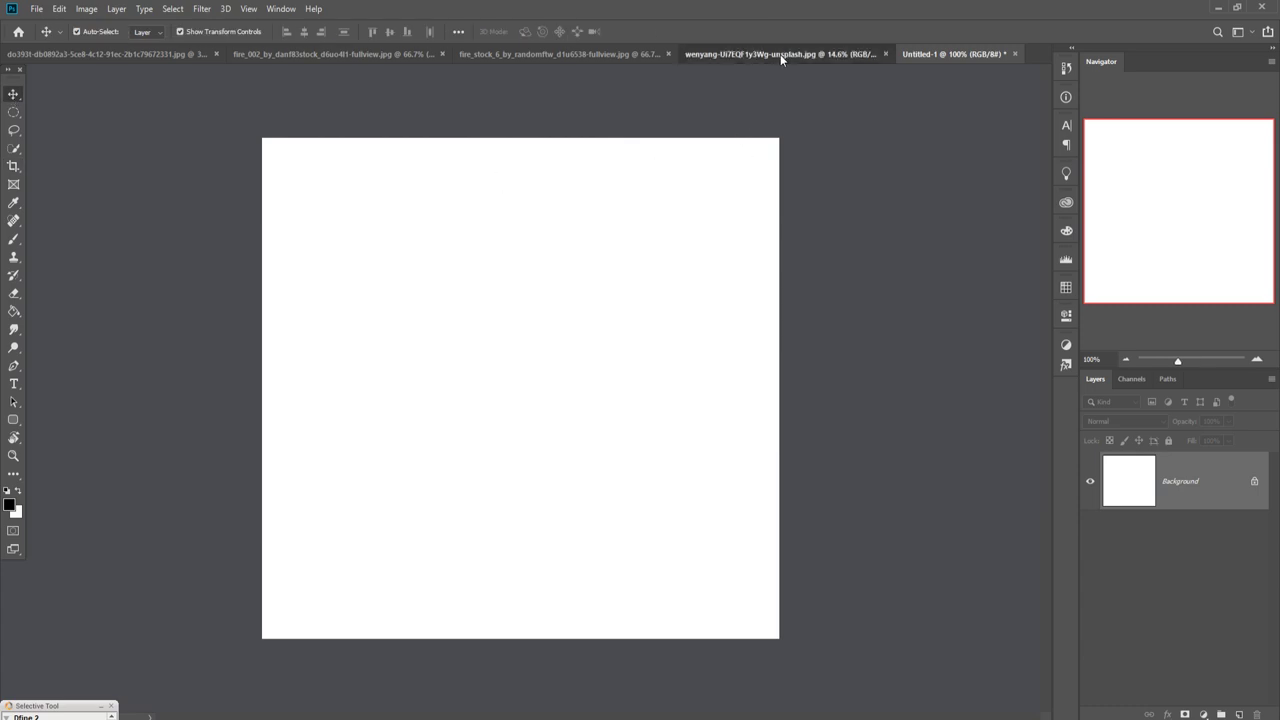
left_click_drag(780, 54, 786, 76)
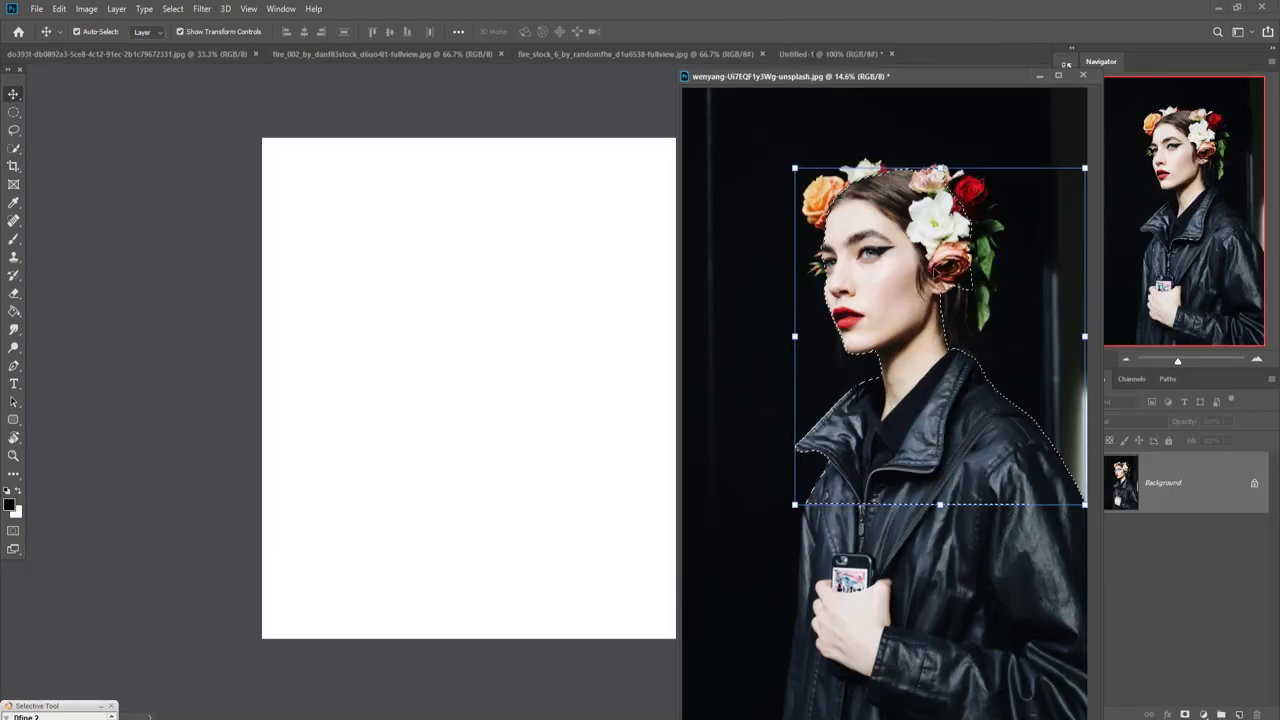
left_click_drag(870, 325, 509, 327)
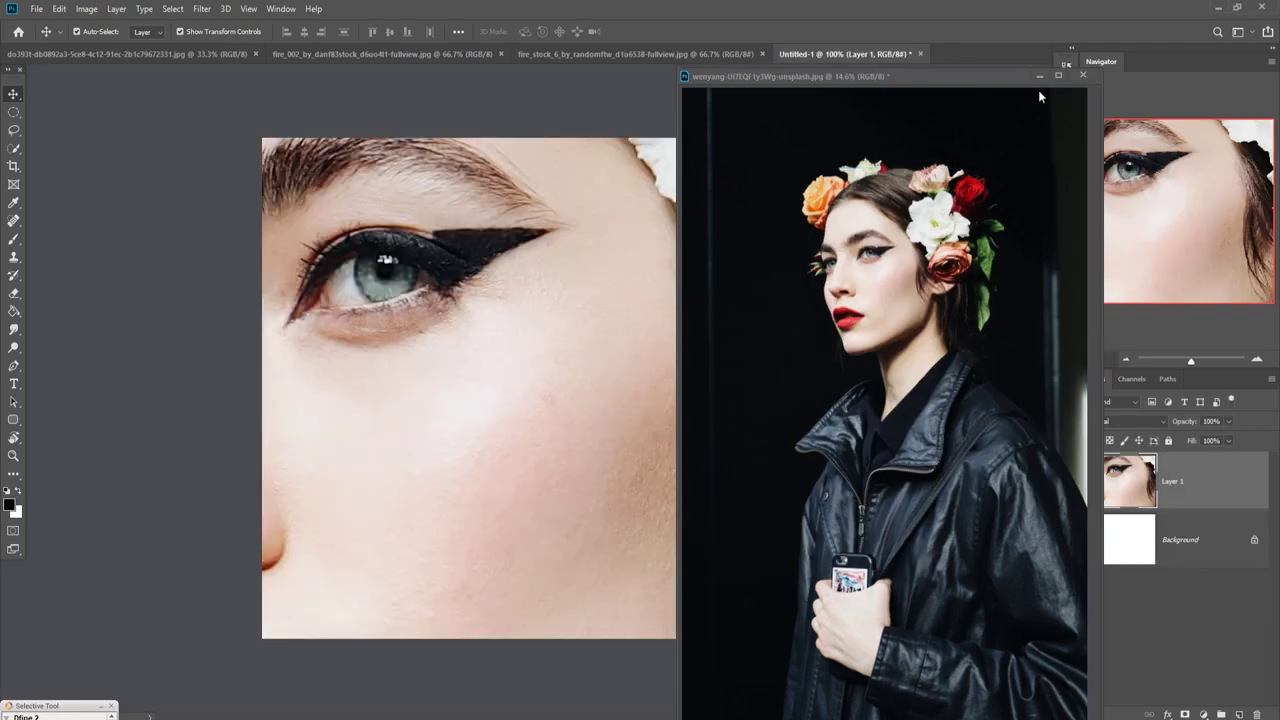
left_click(1039, 76)
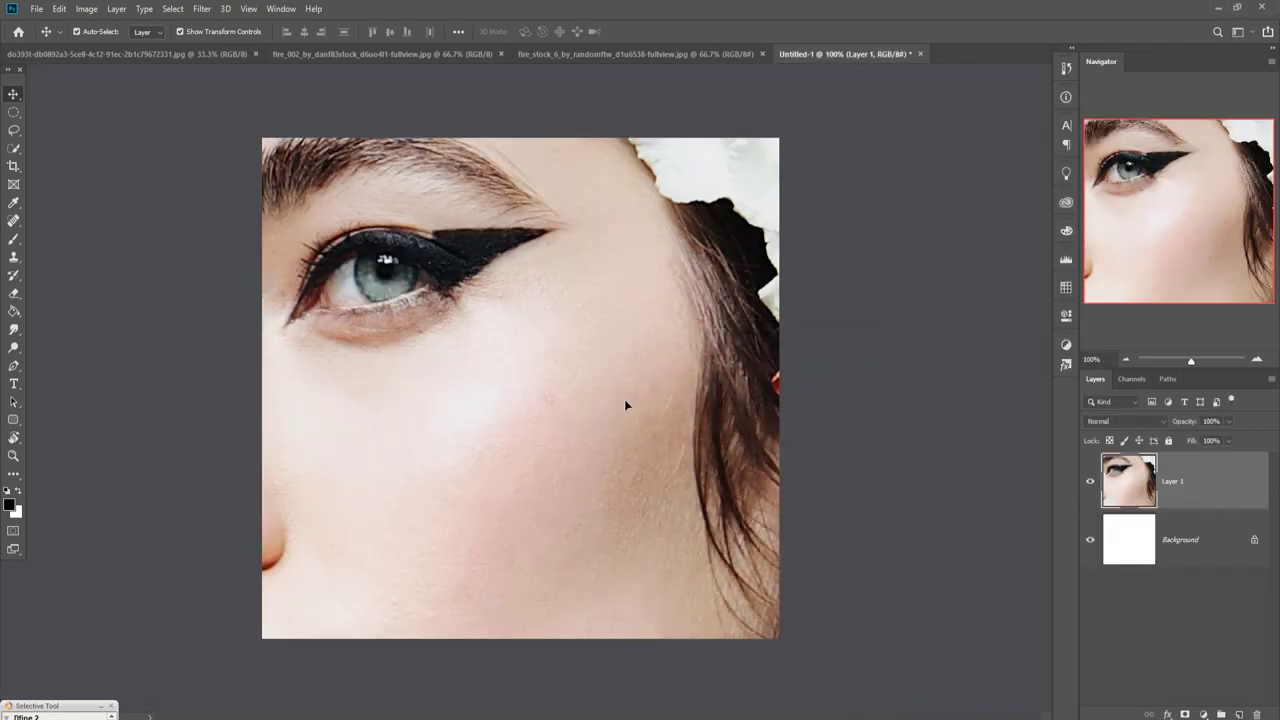
key("ctrl+0")
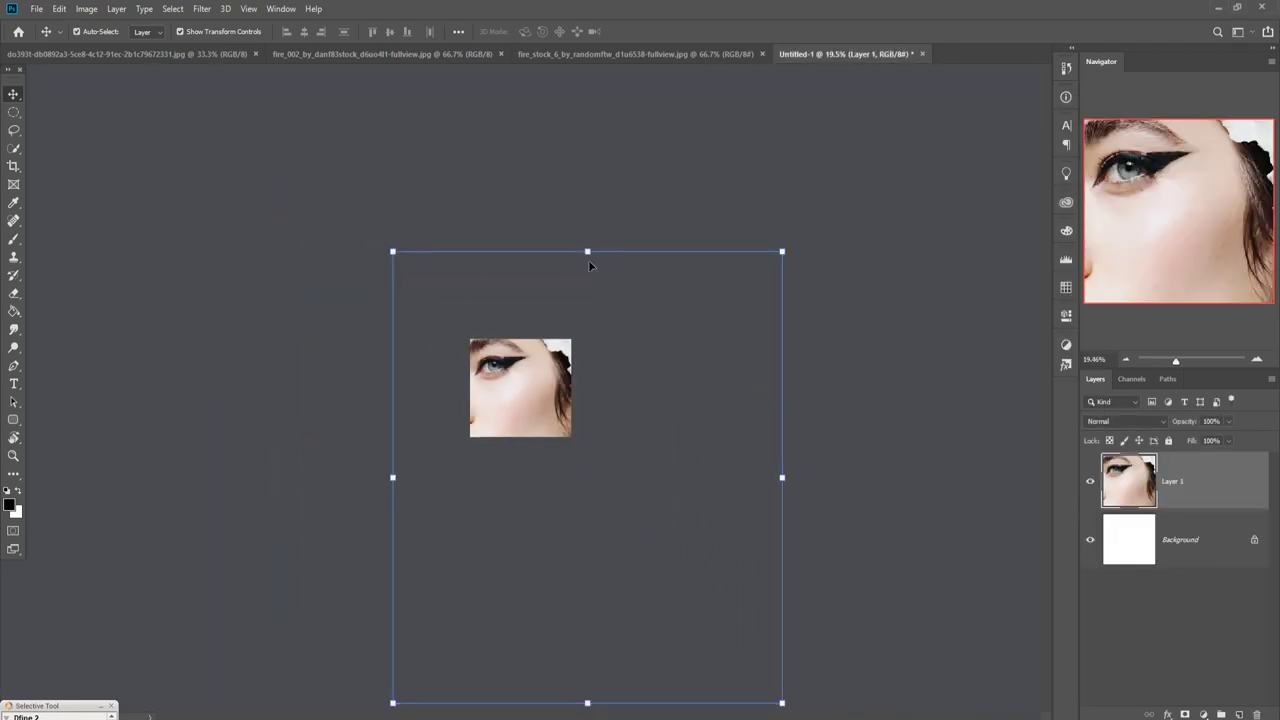
mouse_move(588, 252)
left_mouse_down()
mouse_move(584, 580)
mouse_move(528, 346)
mouse_move(528, 366)
left_mouse_up()
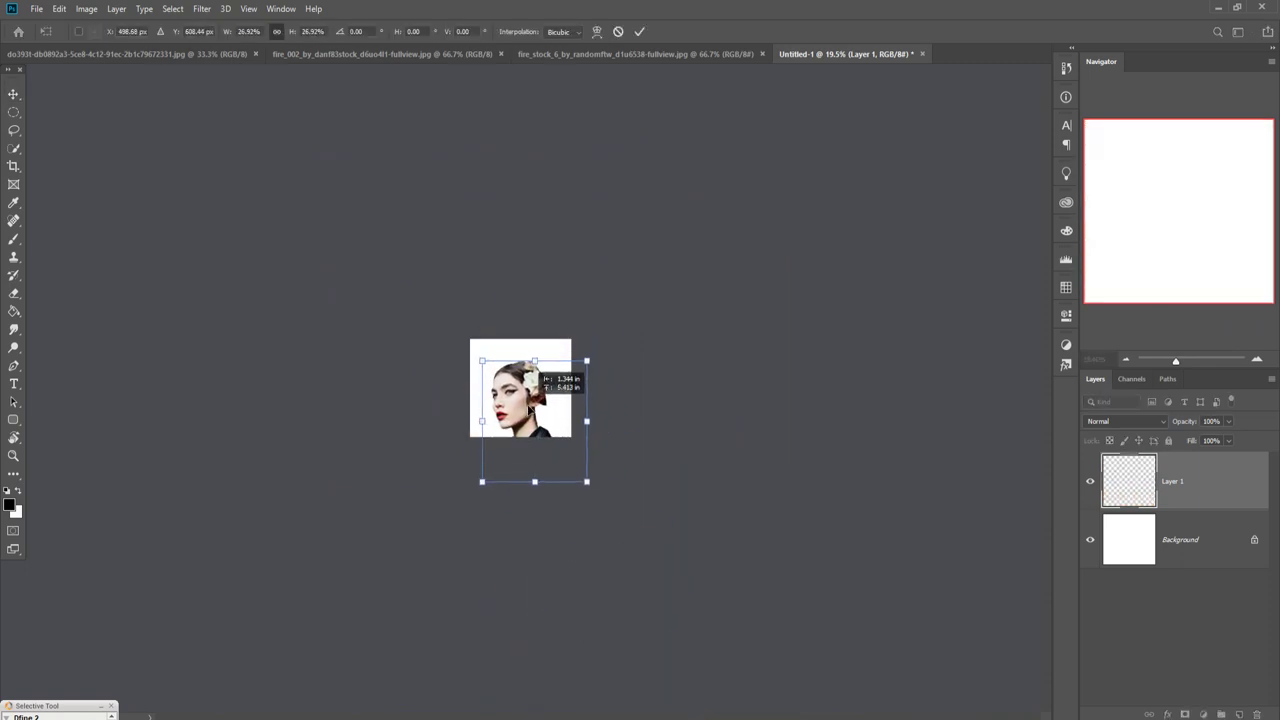
left_click(639, 31)
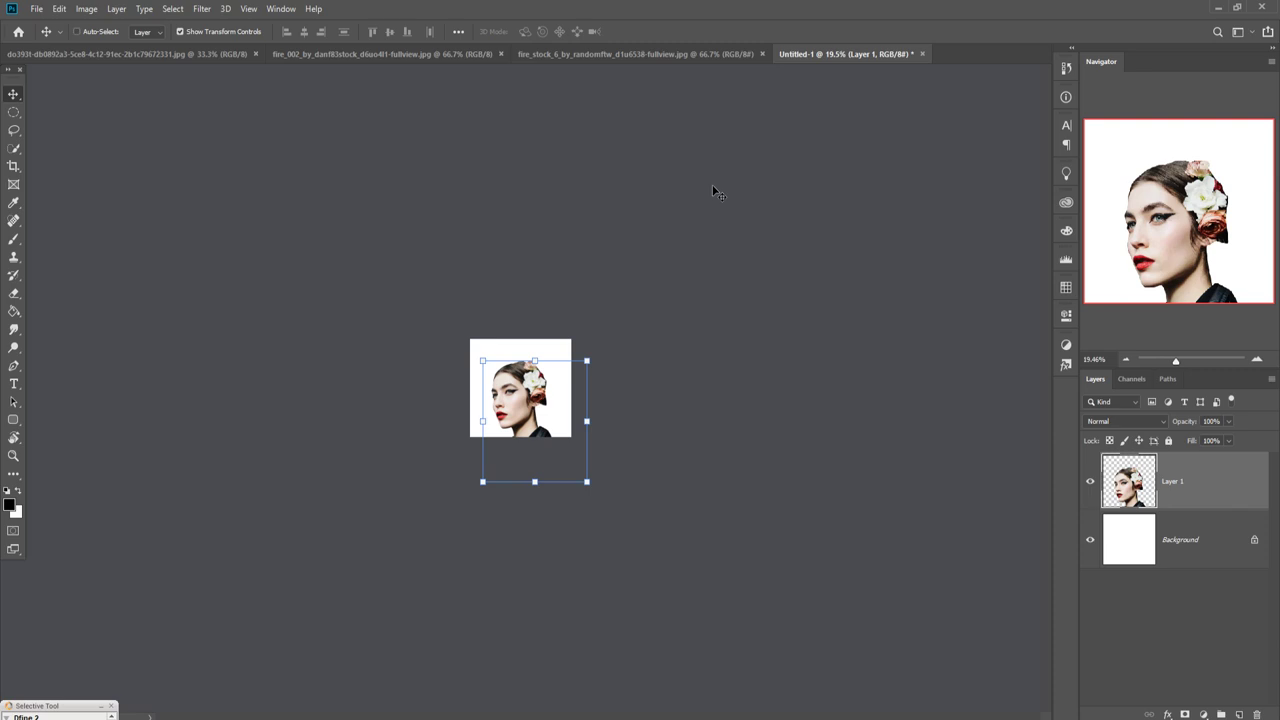
Enlarge the woman slightly and move her lower-left on the canvas.
key("ctrl+plus")
key("ctrl+plus")
key("ctrl+plus")
key("ctrl+plus")
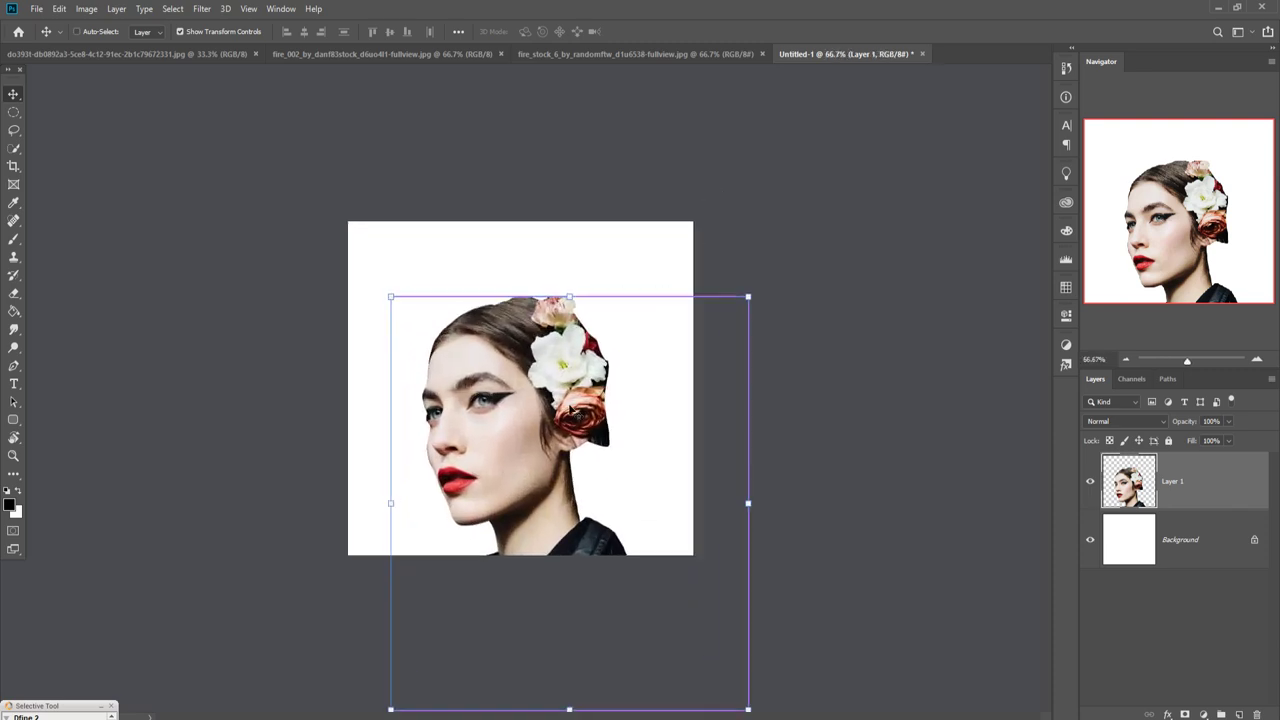
key("ctrl+plus")
left_click_drag(506, 427, 456, 436)
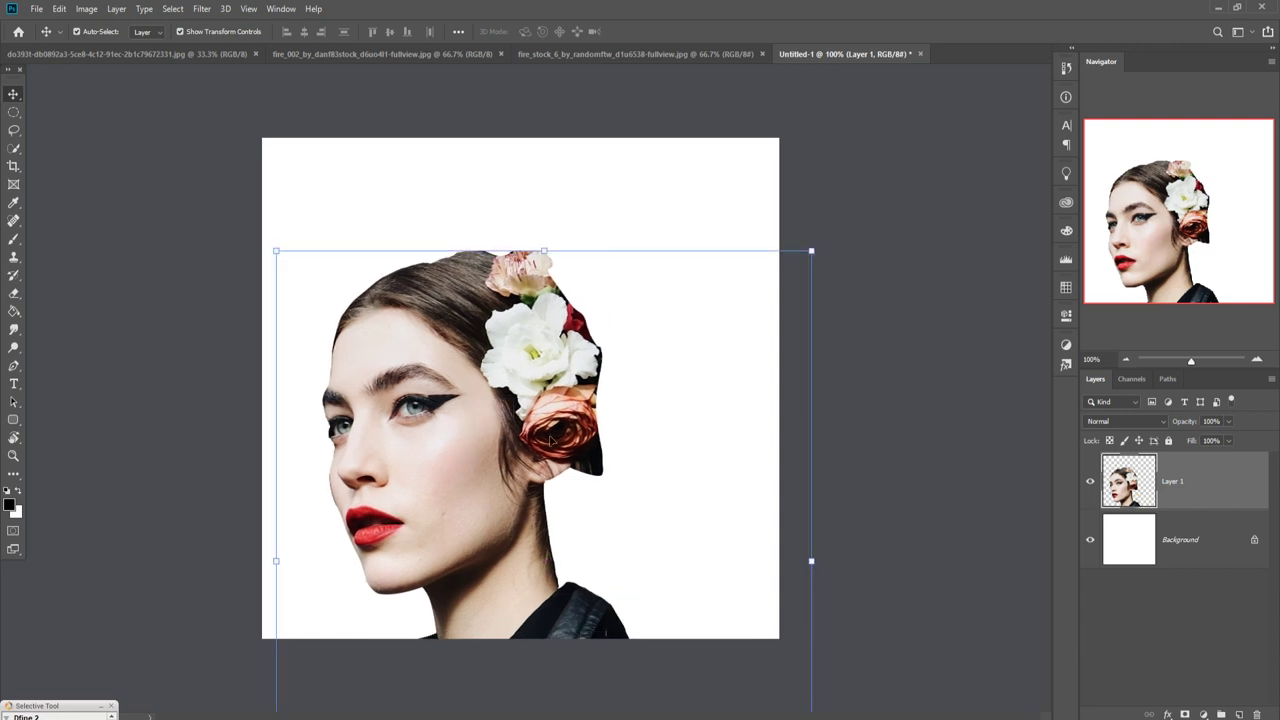
left_click_drag(813, 252, 838, 227)
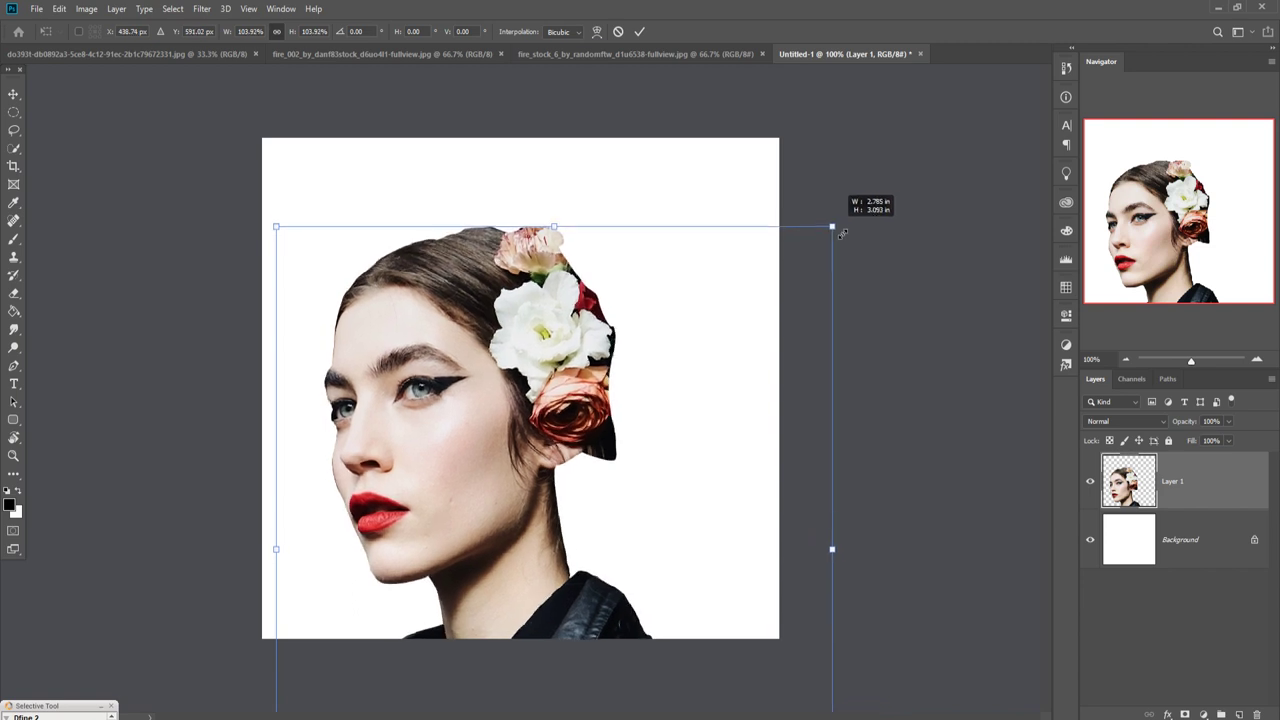
left_click_drag(490, 422, 485, 430)
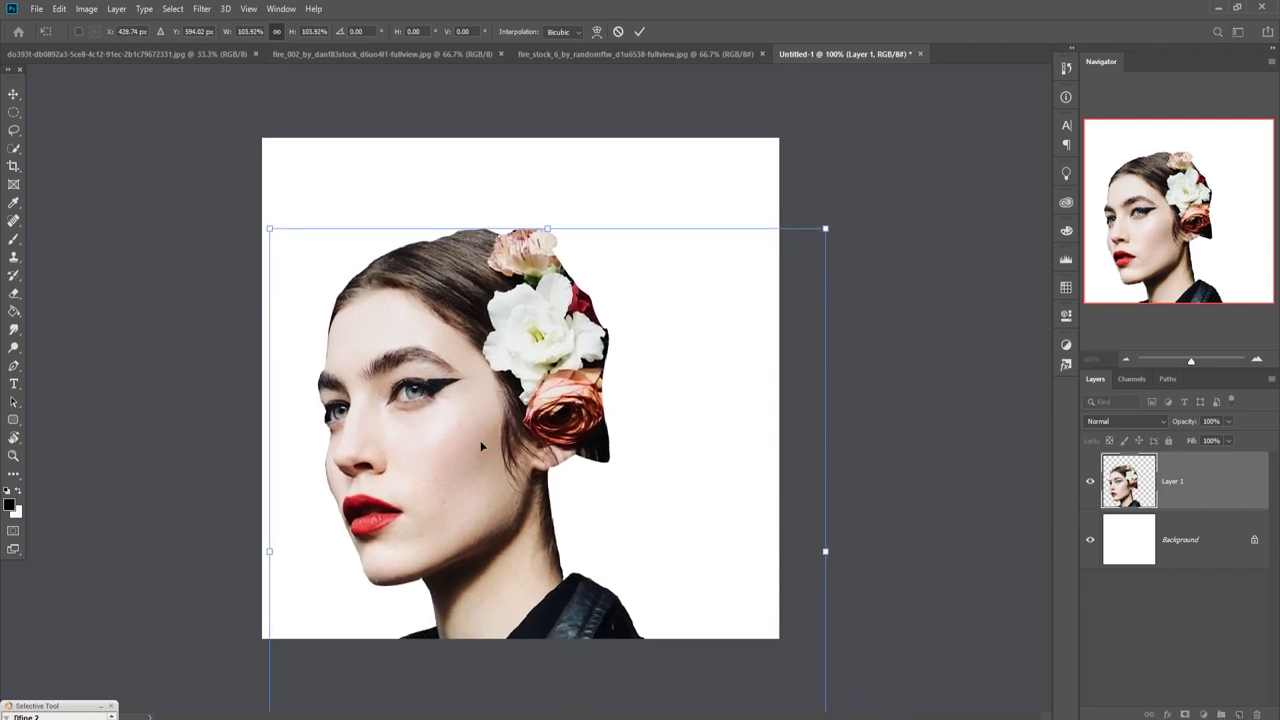
left_click(641, 32)
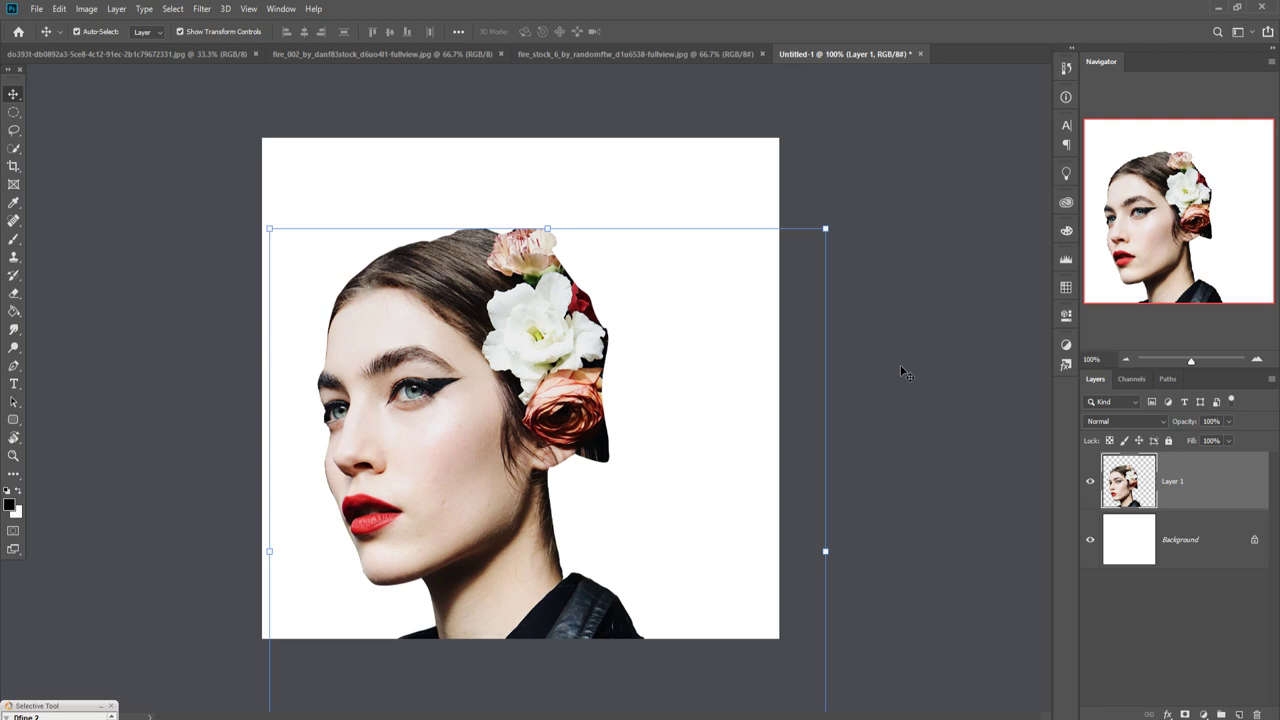
left_click(1200, 545)
Add a black 000000 Solid Color fill layer behind the woman, then bring up the fire photo.
left_click(1240, 715)
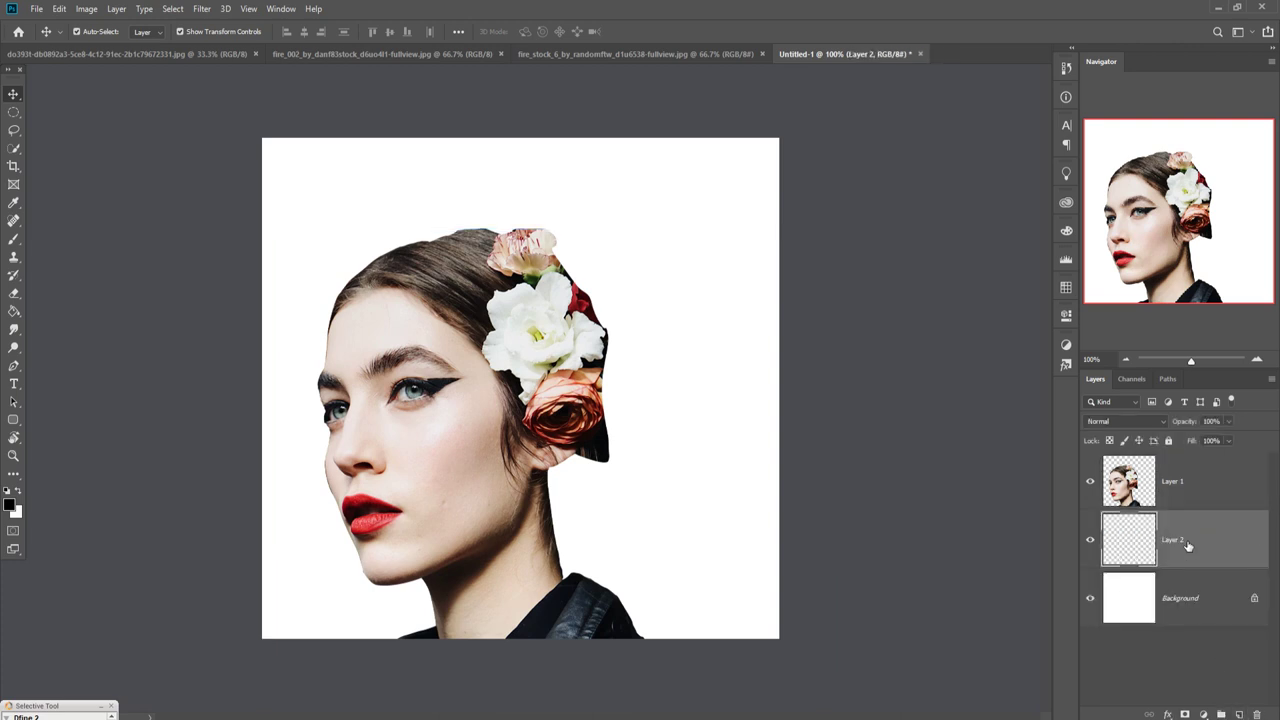
key("ctrl+e")
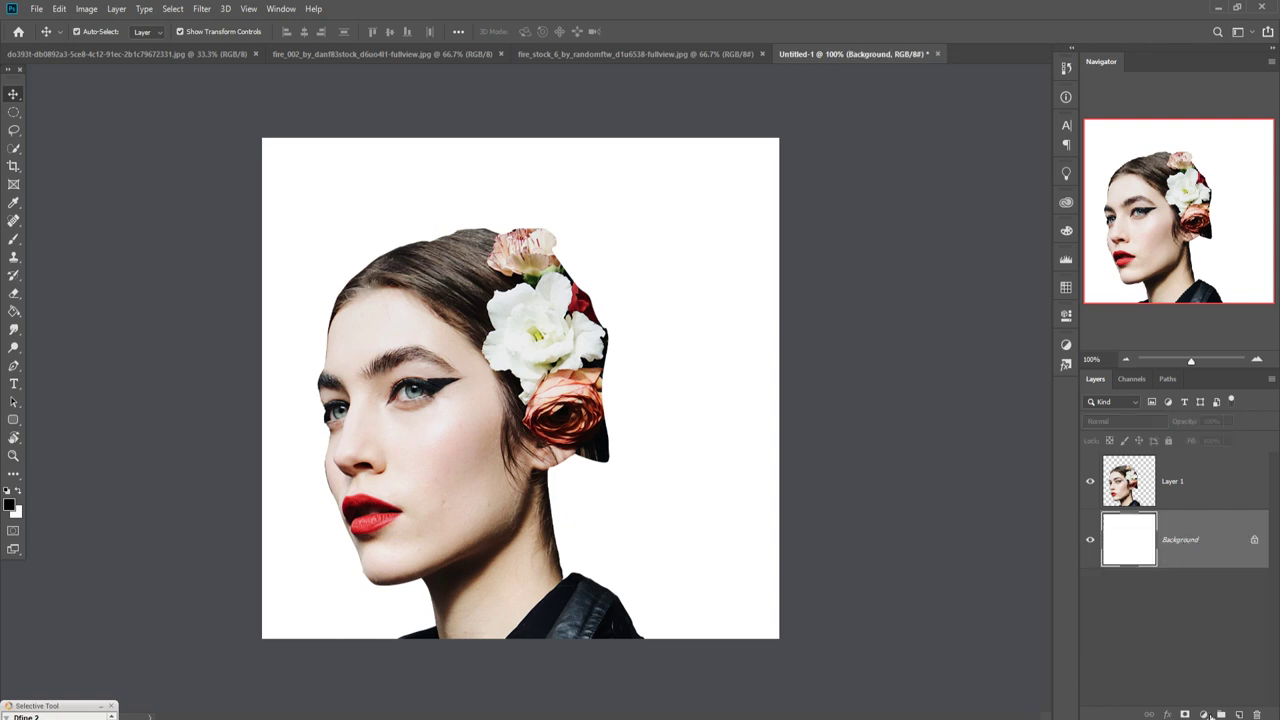
left_click(1204, 714)
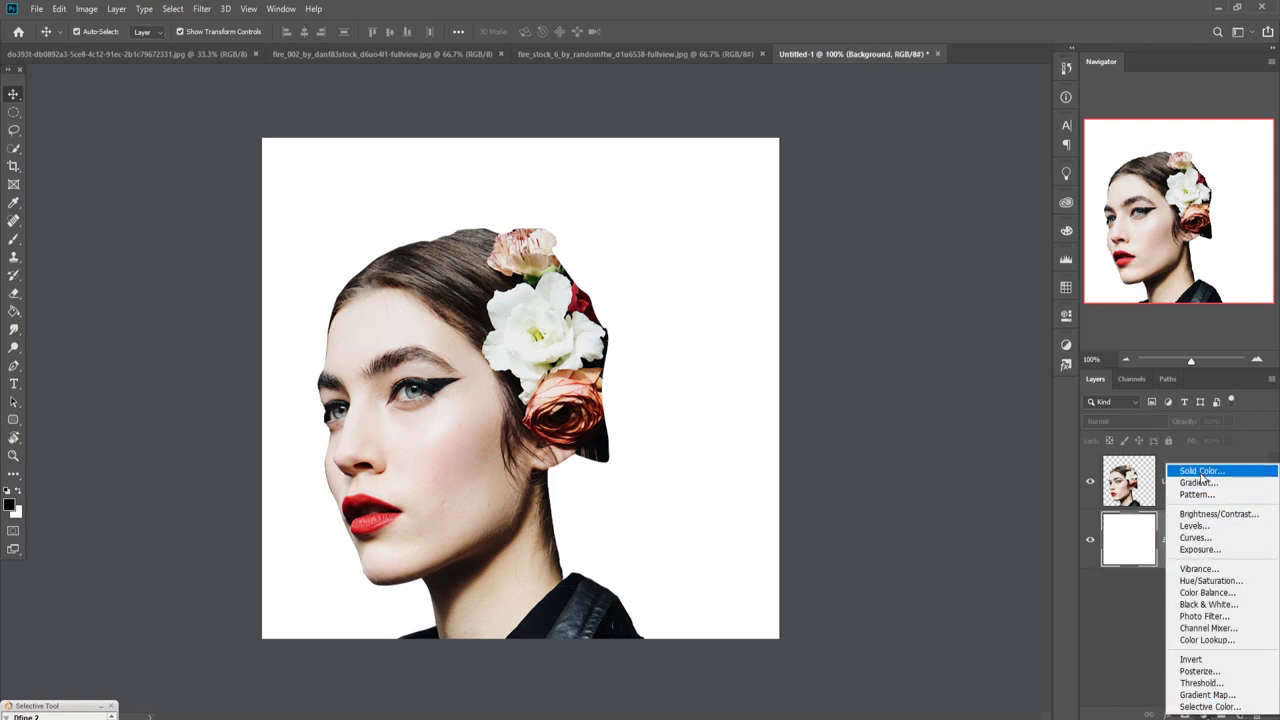
left_click(1200, 470)
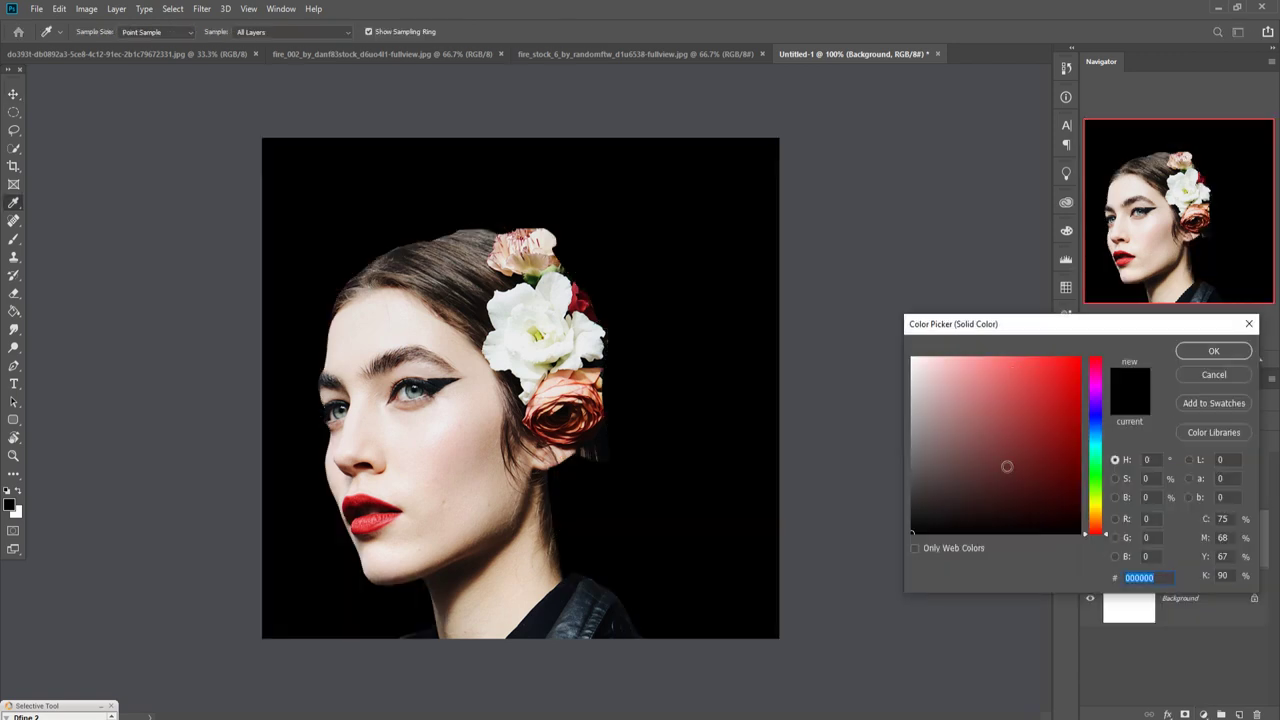
left_click(1202, 352)
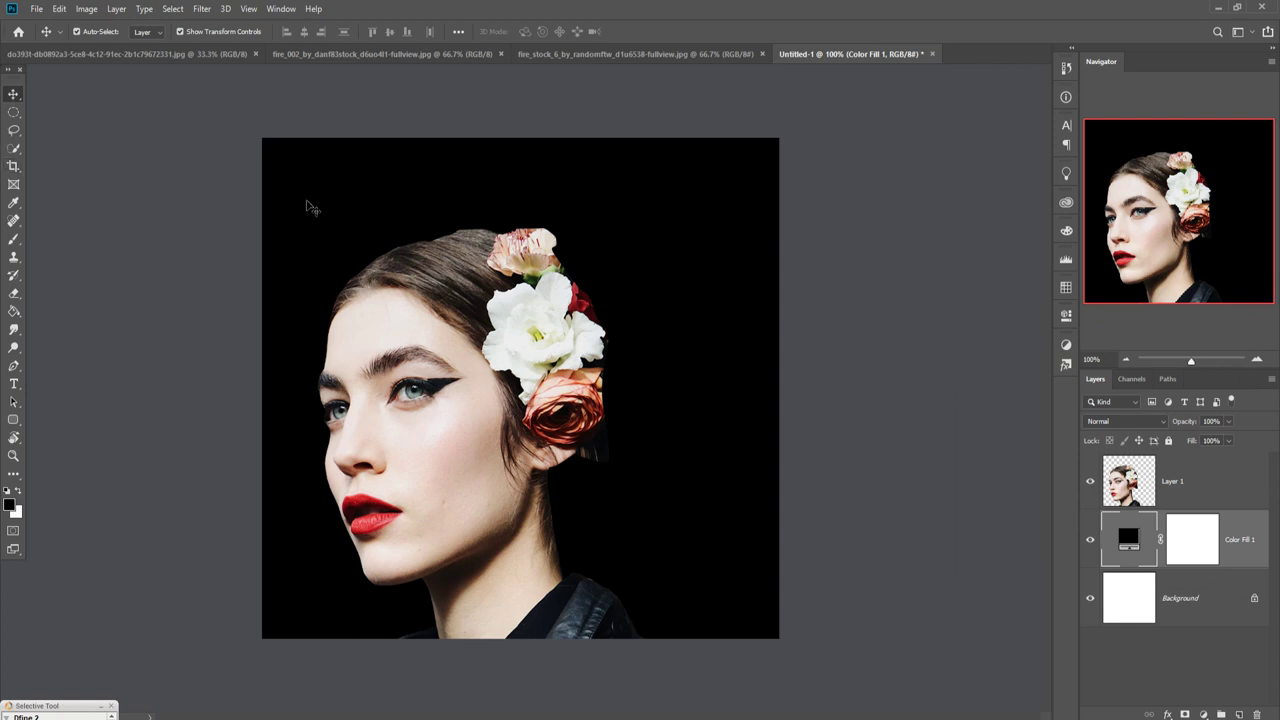
left_click(152, 53)
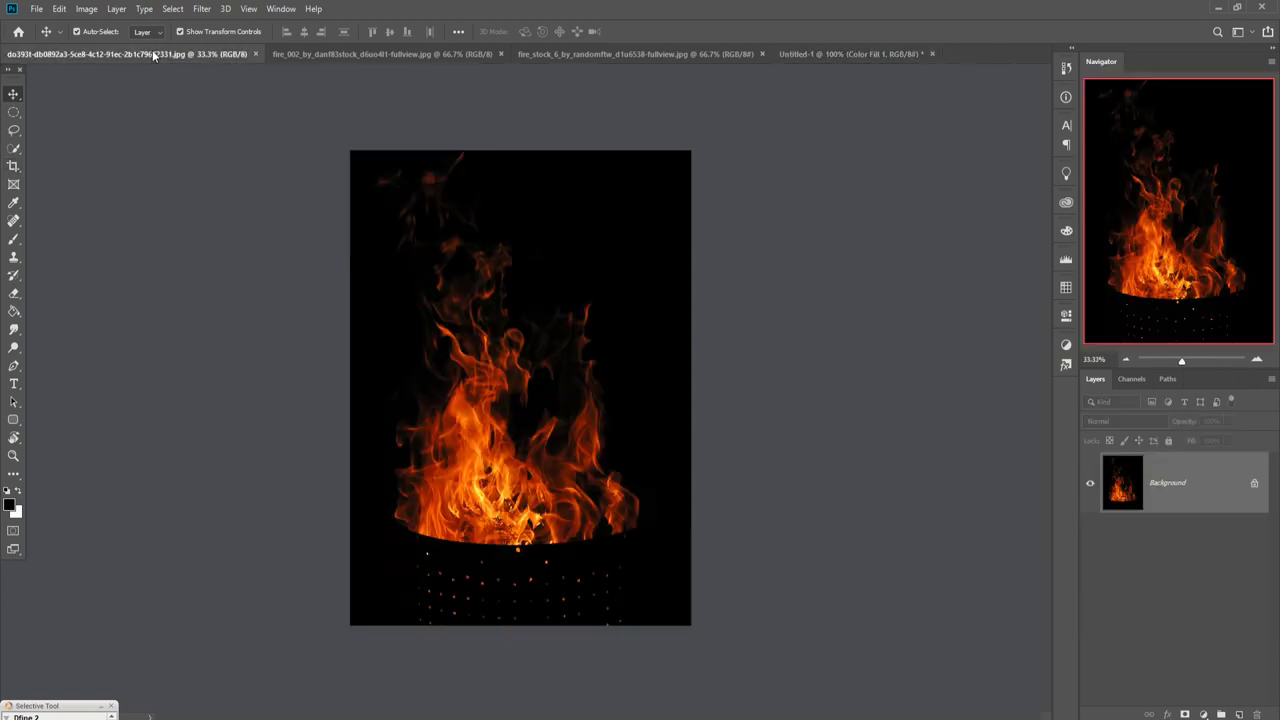
Lasso the flames in the fire photo, leaving out the burner at the bottom.
left_click(14, 130)
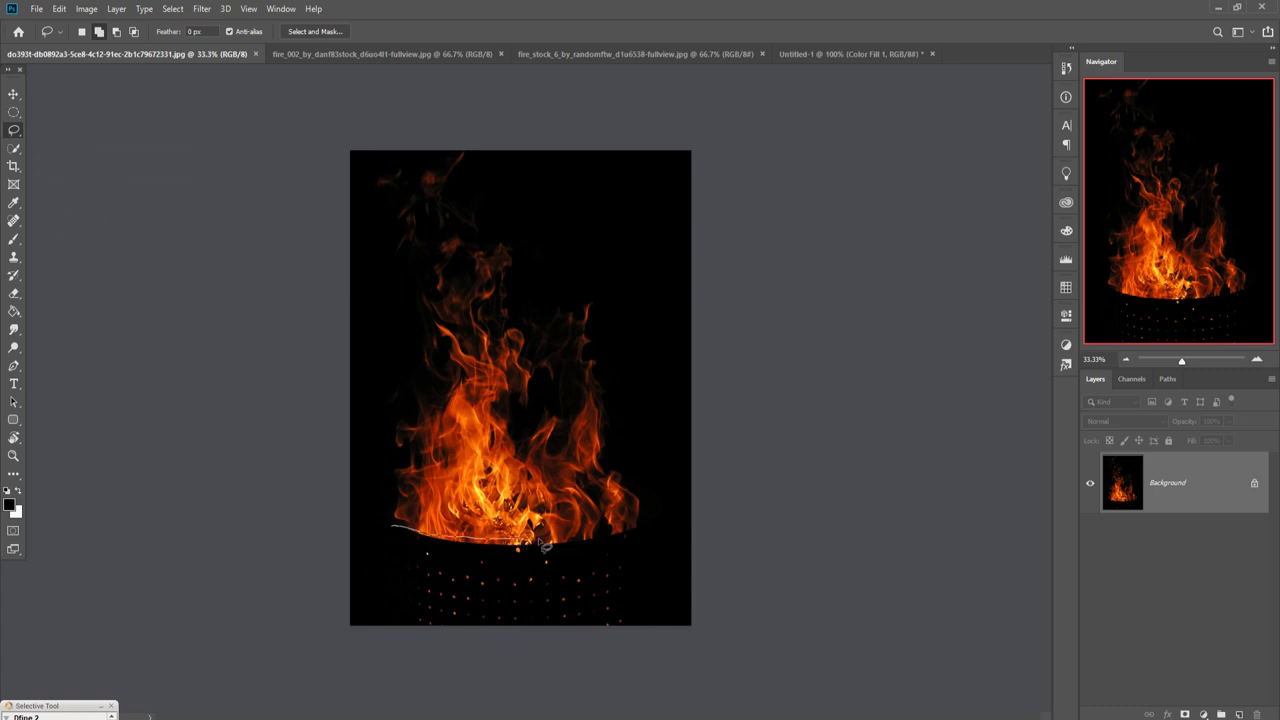
left_click_drag(664, 300, 494, 99)
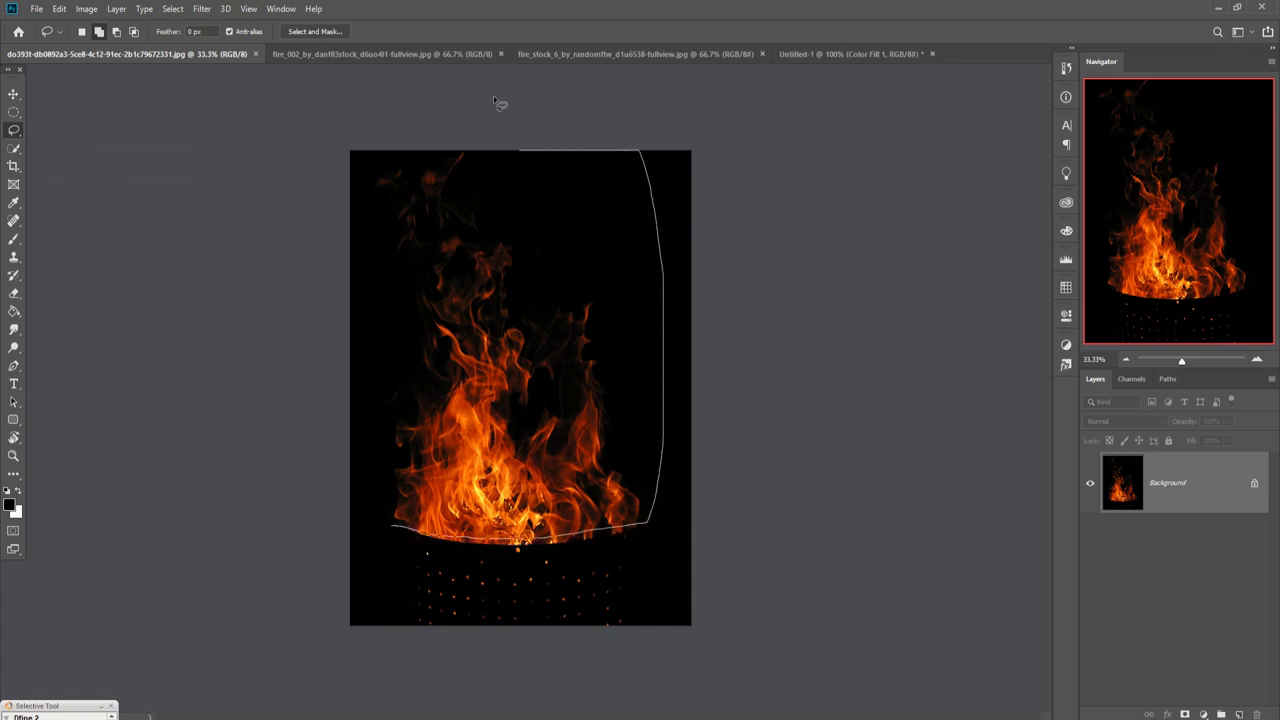
left_click_drag(341, 279, 338, 500)
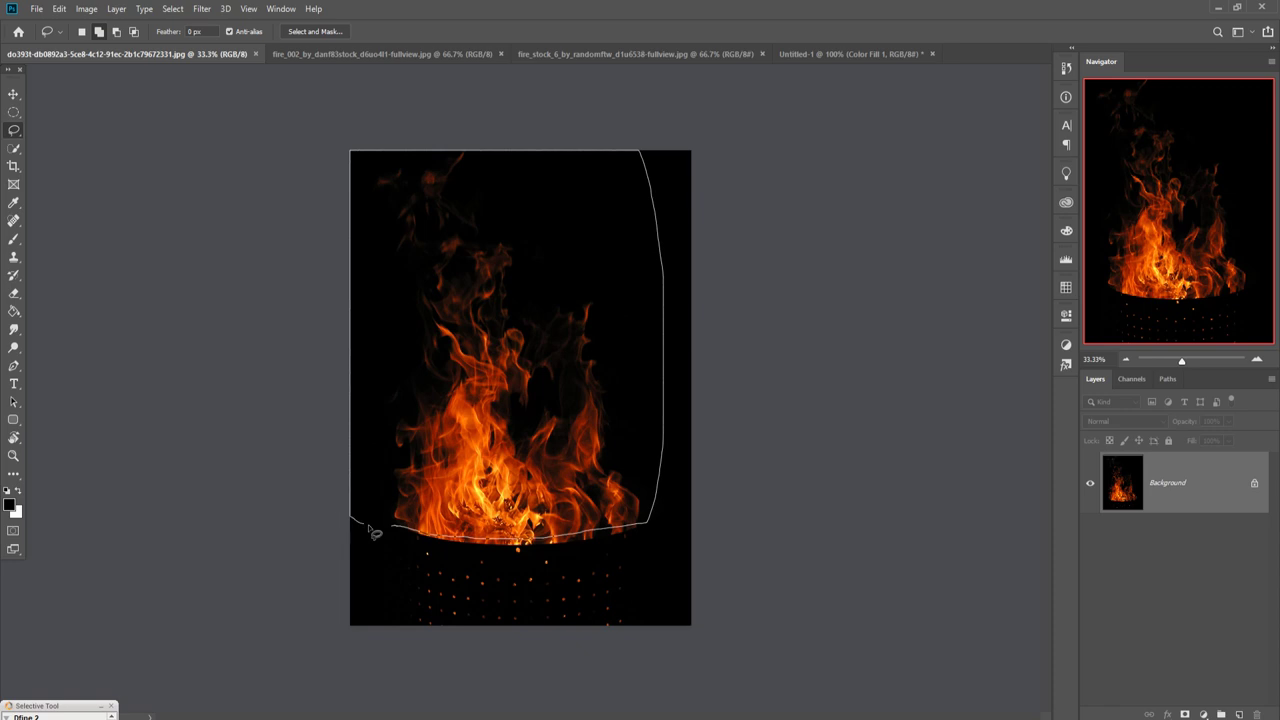
left_click_drag(400, 534, 404, 532)
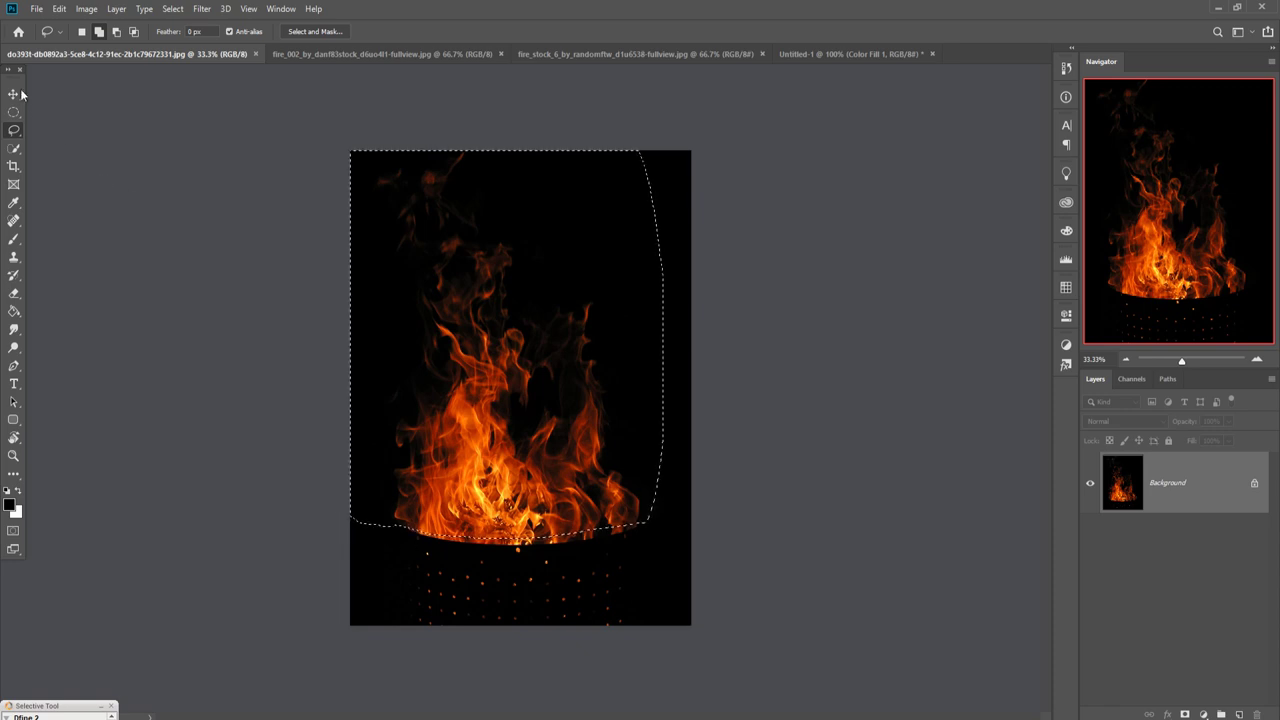
left_click(13, 93)
Copy the flames into the portrait, scaled to about a quarter and rotated behind the flowers.
left_click_drag(92, 55, 770, 168)
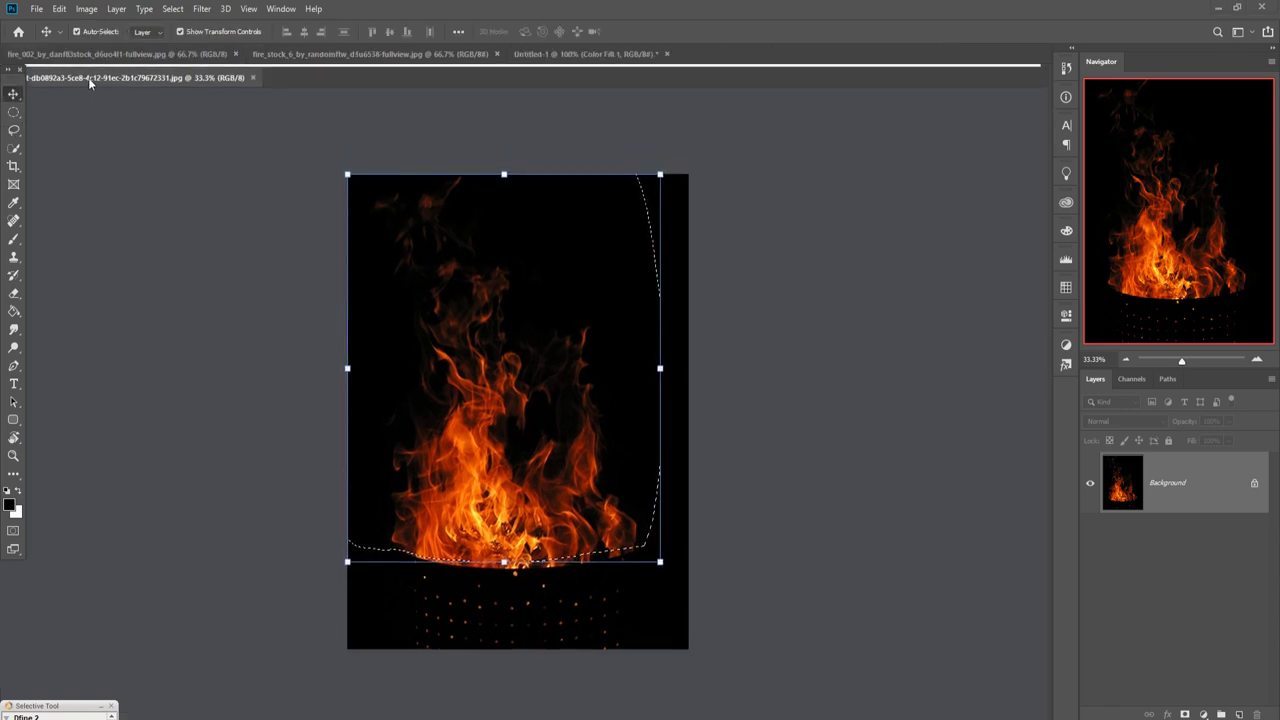
left_click_drag(737, 408, 539, 313)
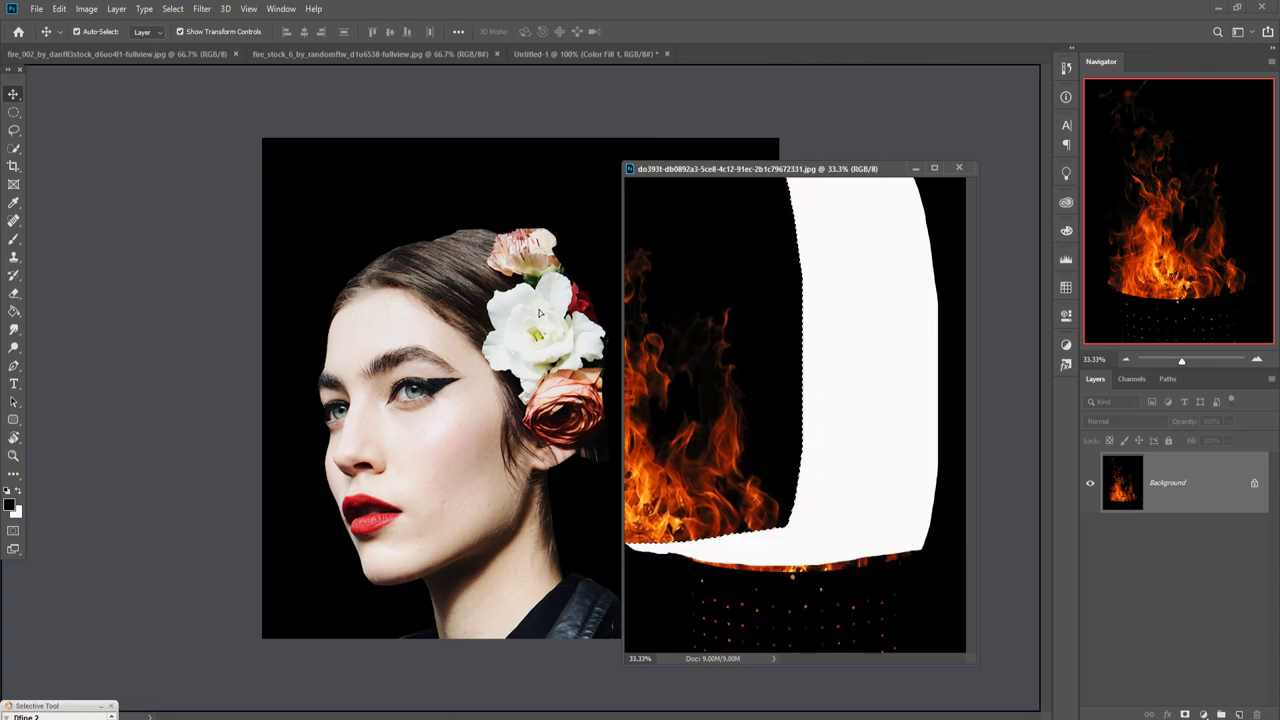
left_click(958, 167)
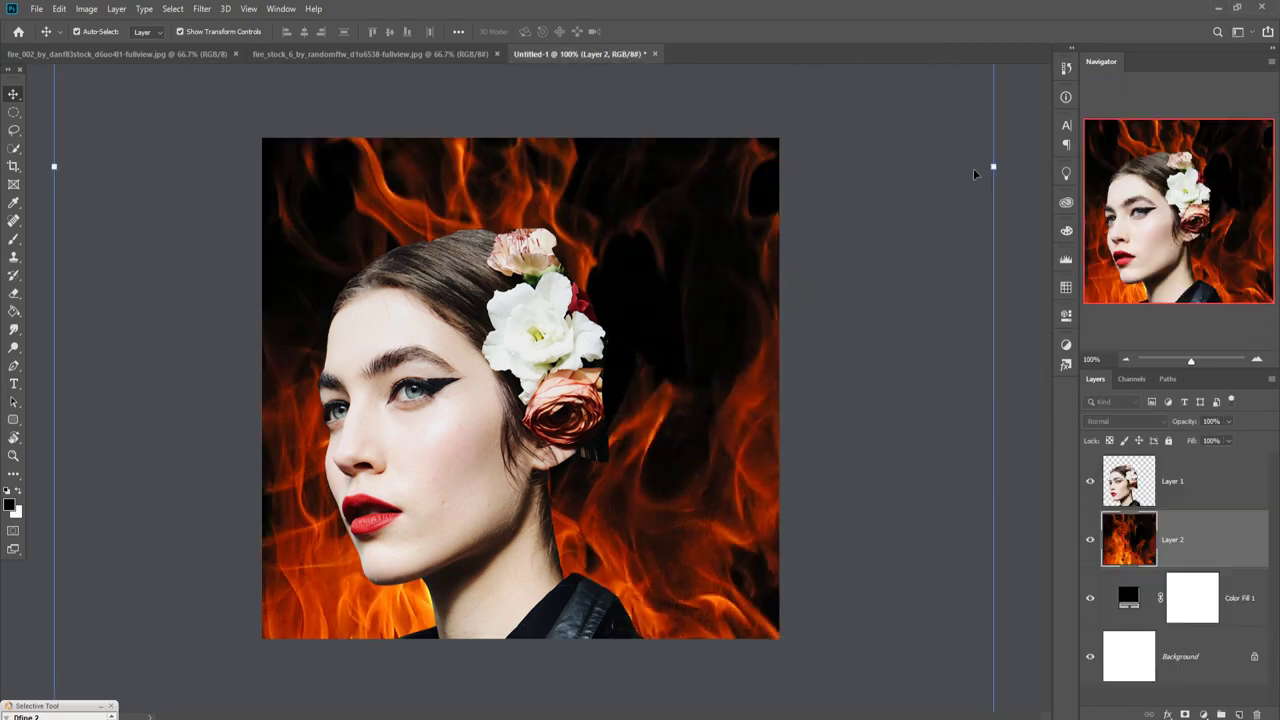
left_click_drag(996, 170, 88, 366)
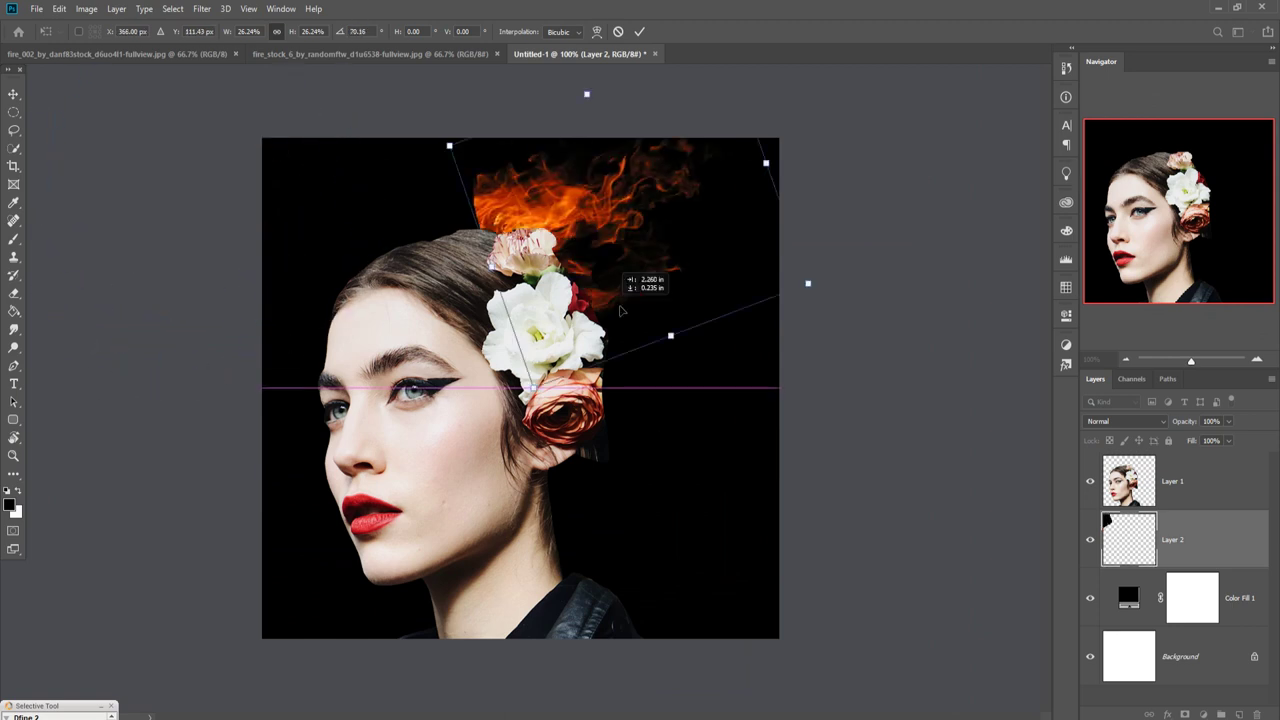
left_click_drag(155, 272, 630, 327)
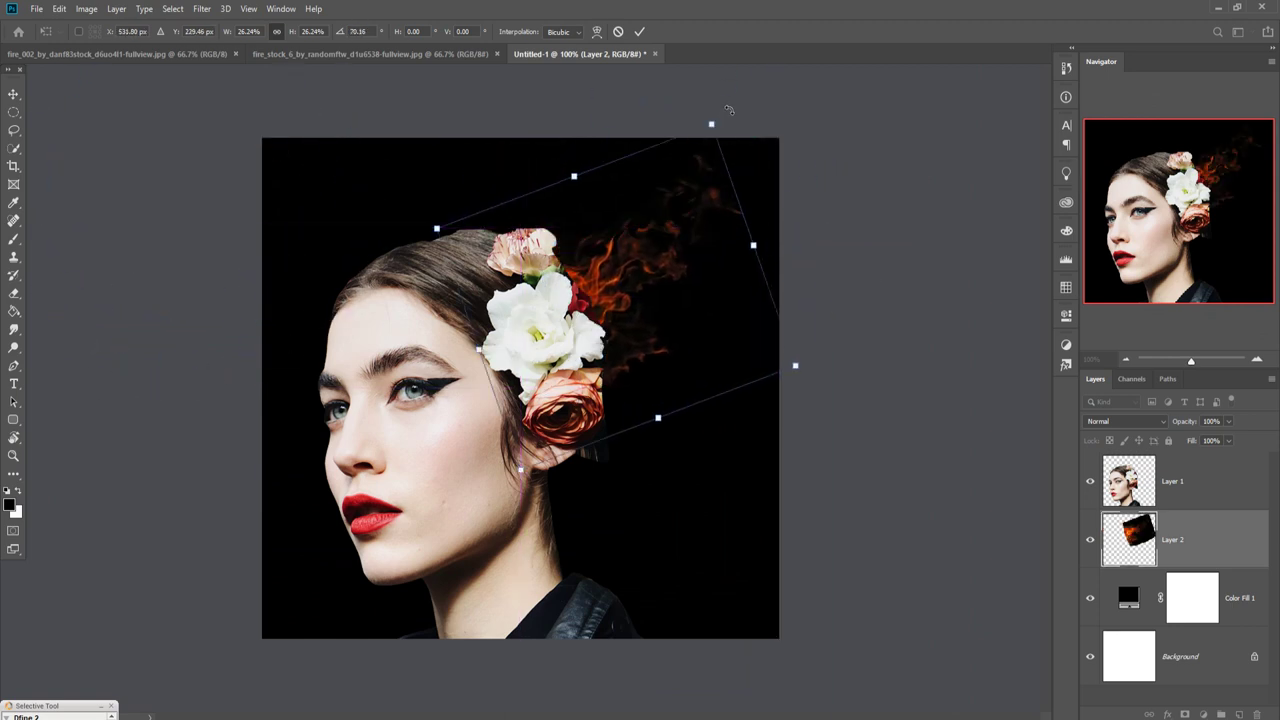
left_click_drag(729, 110, 714, 78)
left_click_drag(615, 330, 531, 324)
left_click(639, 32)
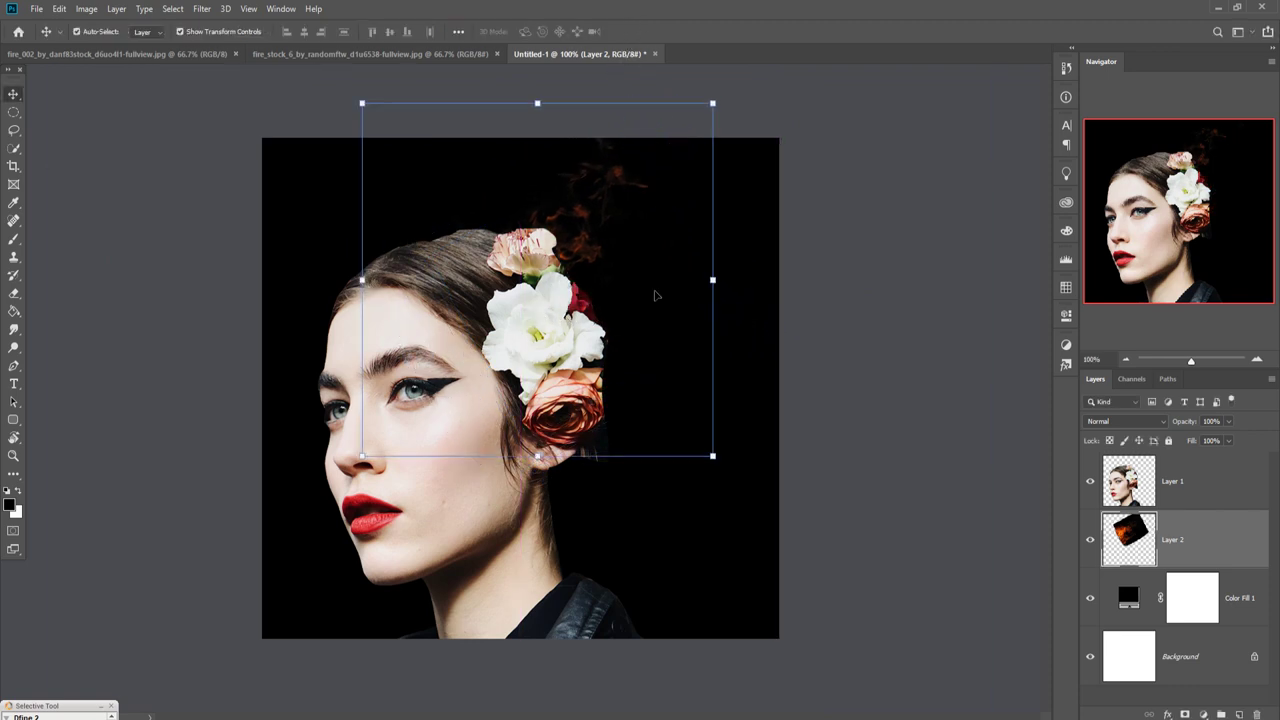
Enlarge the flames to about 132% and shift them up behind the hair.
left_click_drag(718, 283, 826, 283)
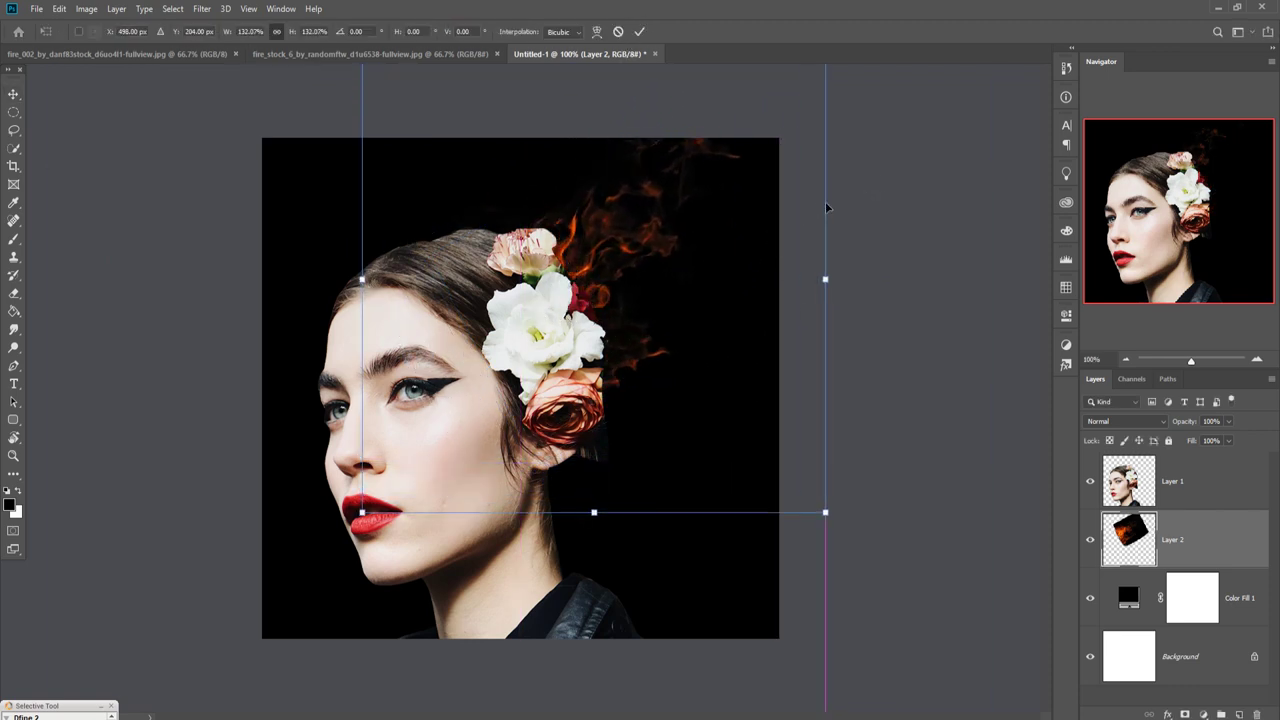
mouse_move(660, 282)
left_mouse_down()
mouse_move(630, 275)
mouse_move(620, 292)
left_mouse_up()
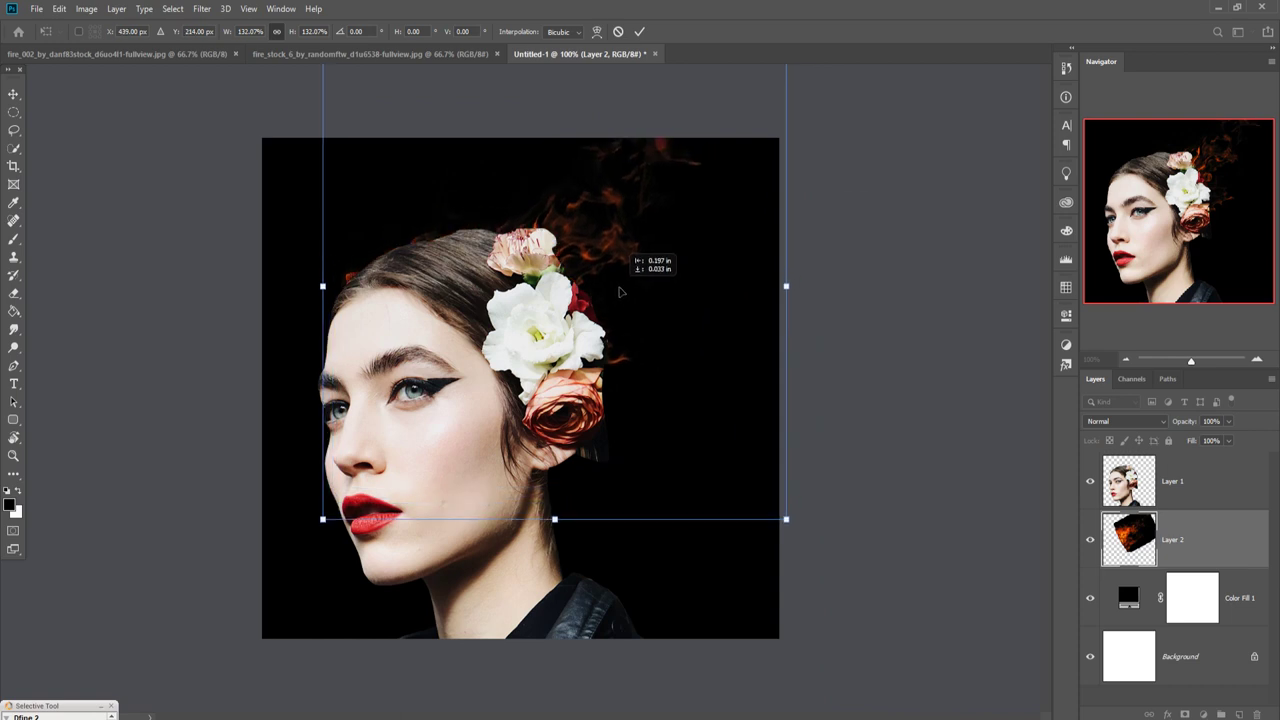
left_click(640, 33)
left_click(1204, 481)
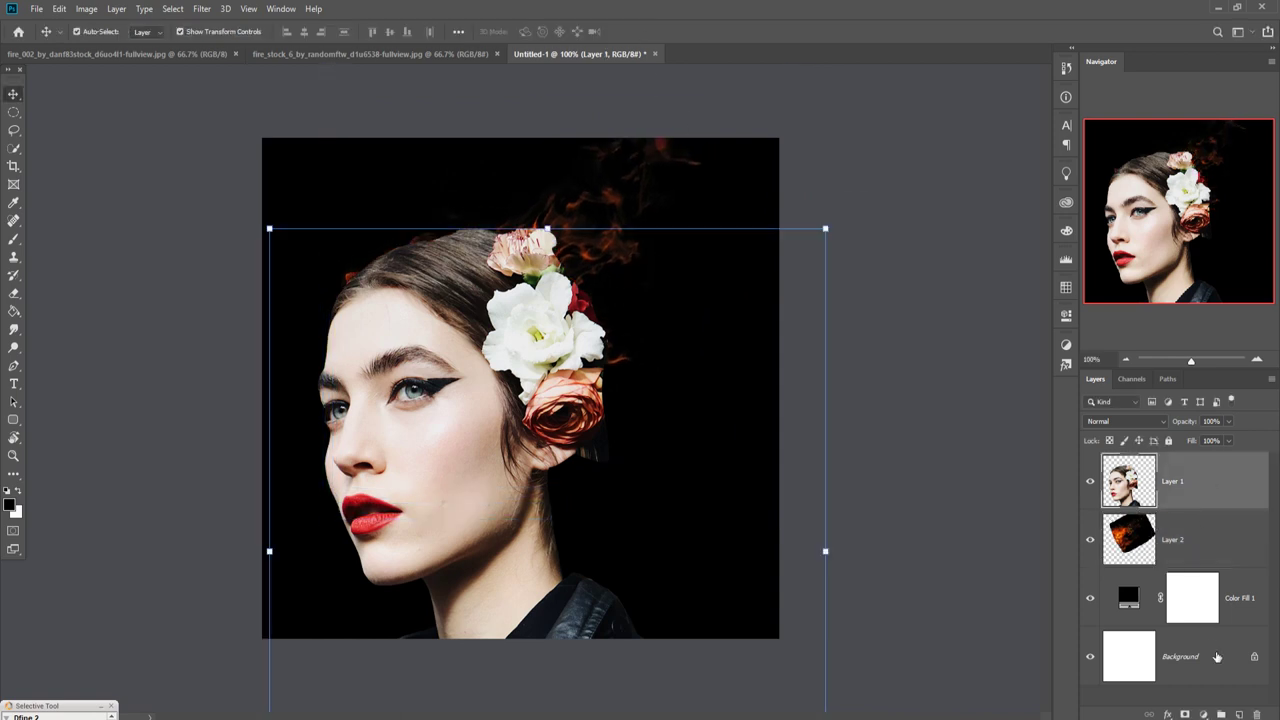
Add a mask to Layer 1 and mask away the carnation top with a size-200 brush.
key("ctrl+shift+alt+n")
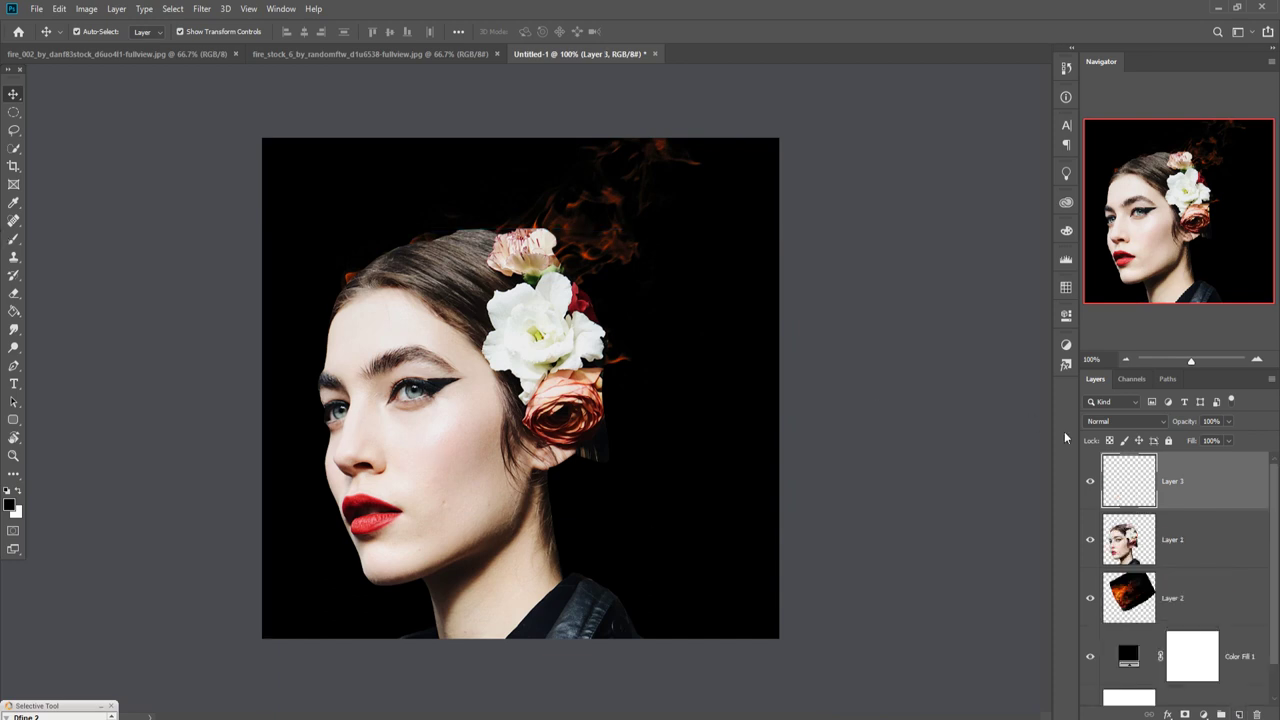
key("ctrl+z")
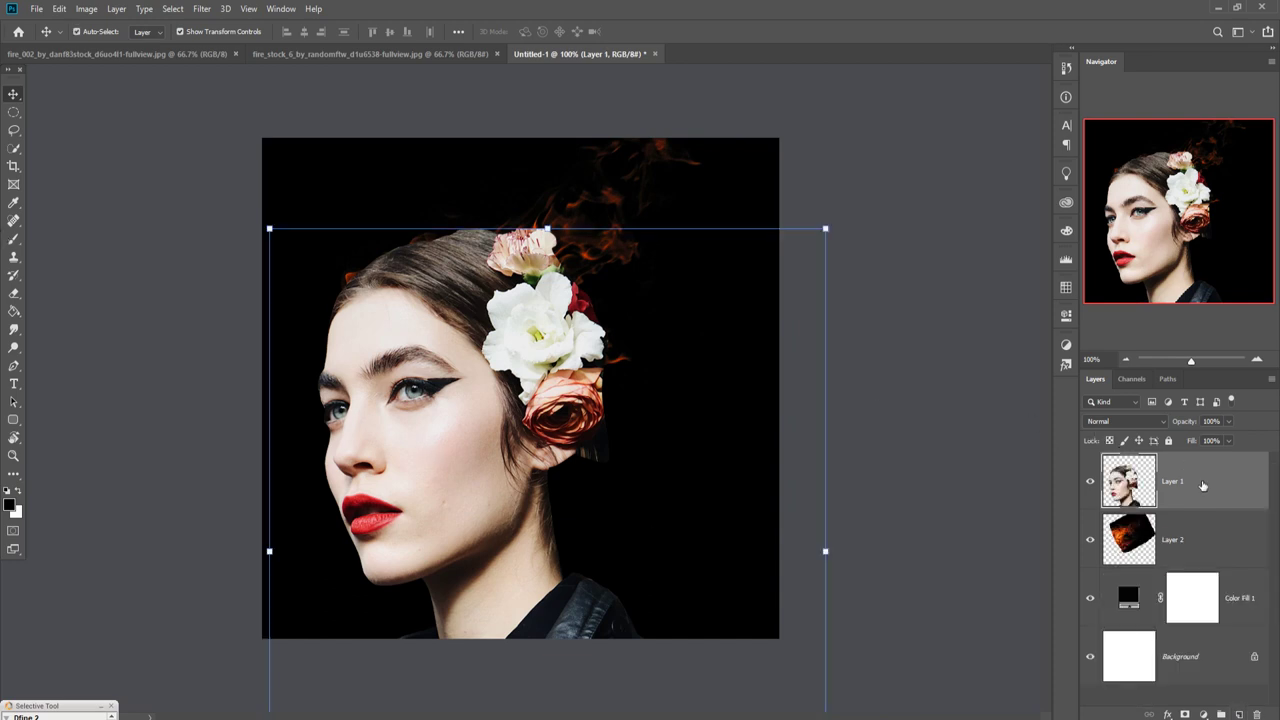
left_click(1185, 714)
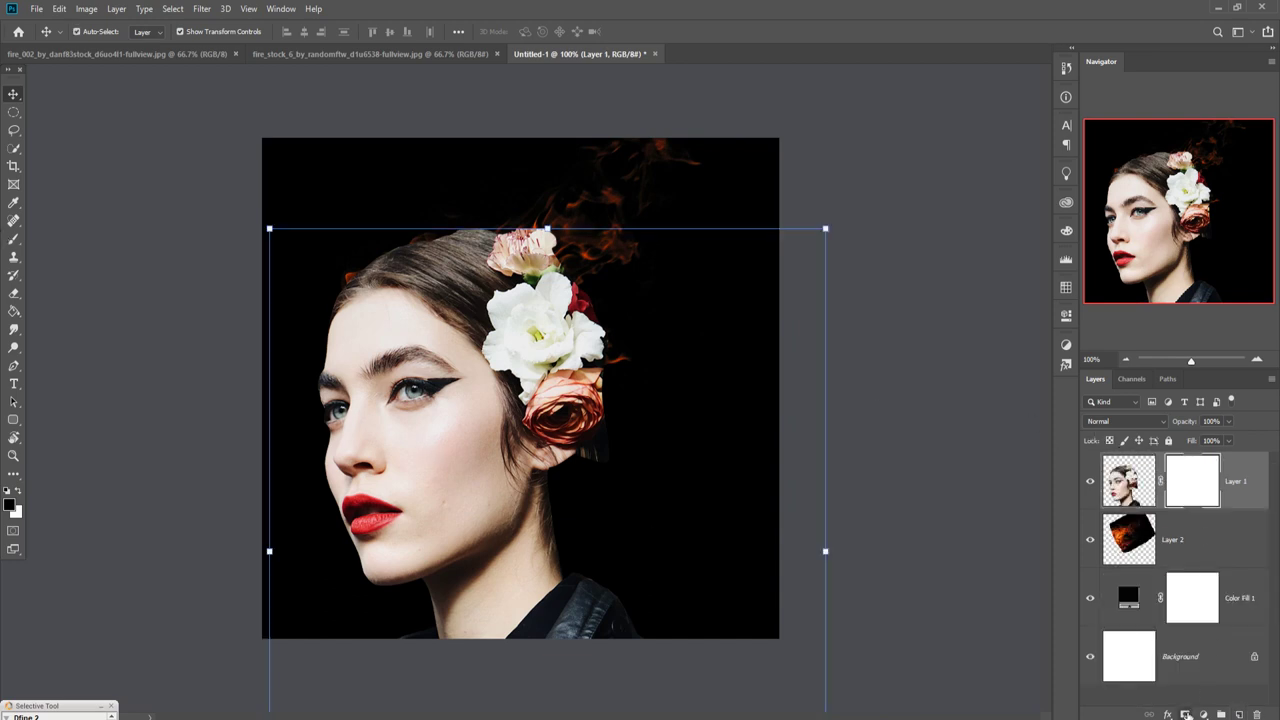
left_click(13, 240)
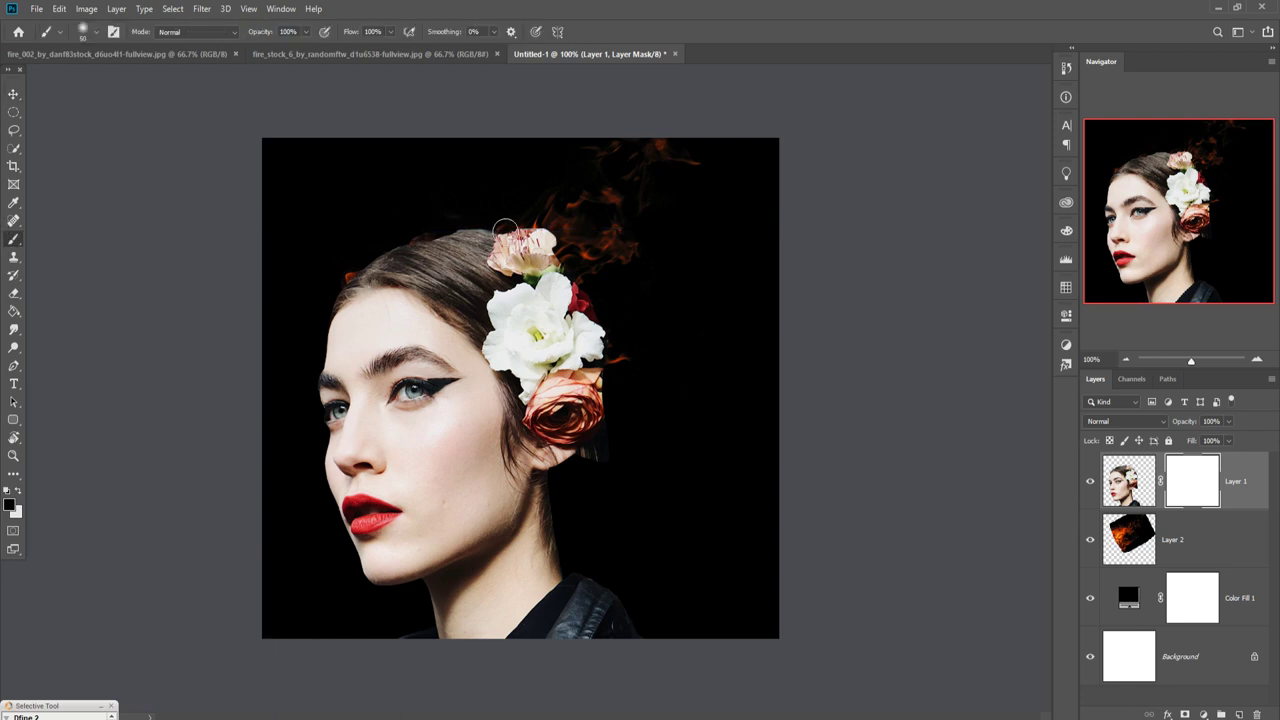
key("bracketright")
key("bracketright")
key("bracketright")
key("bracketright")
key("bracketright")
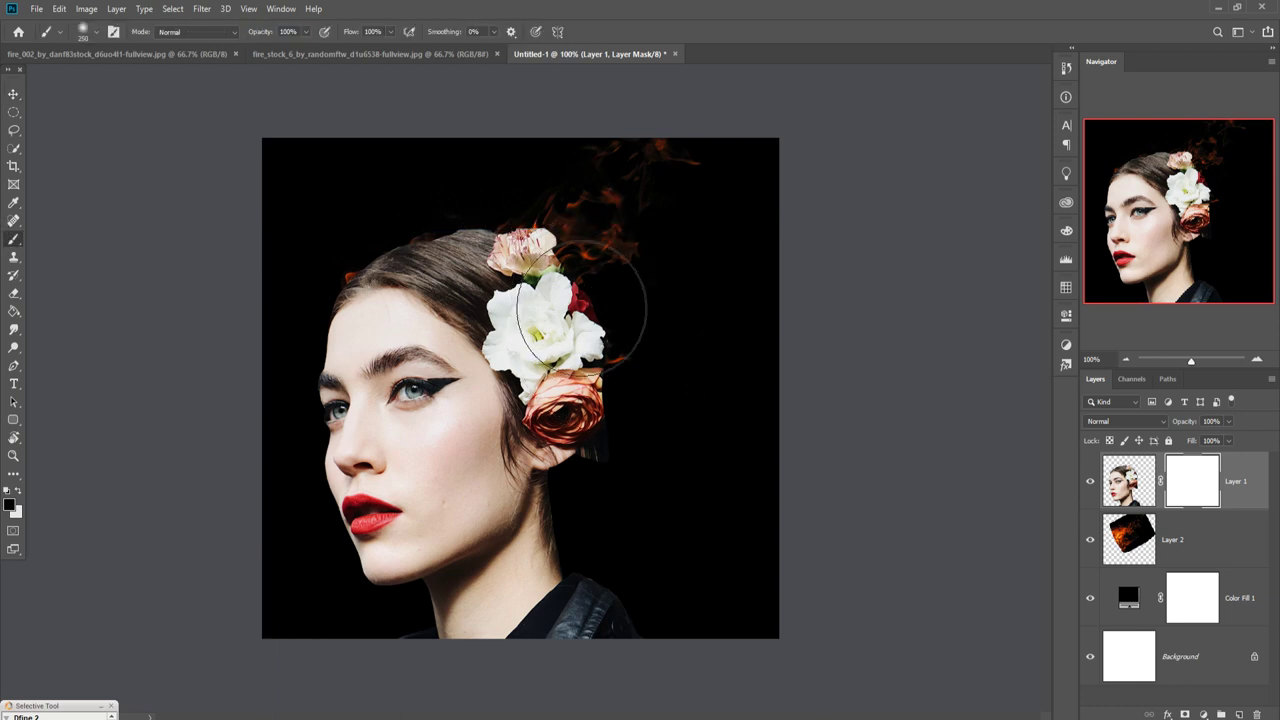
key("bracketleft")
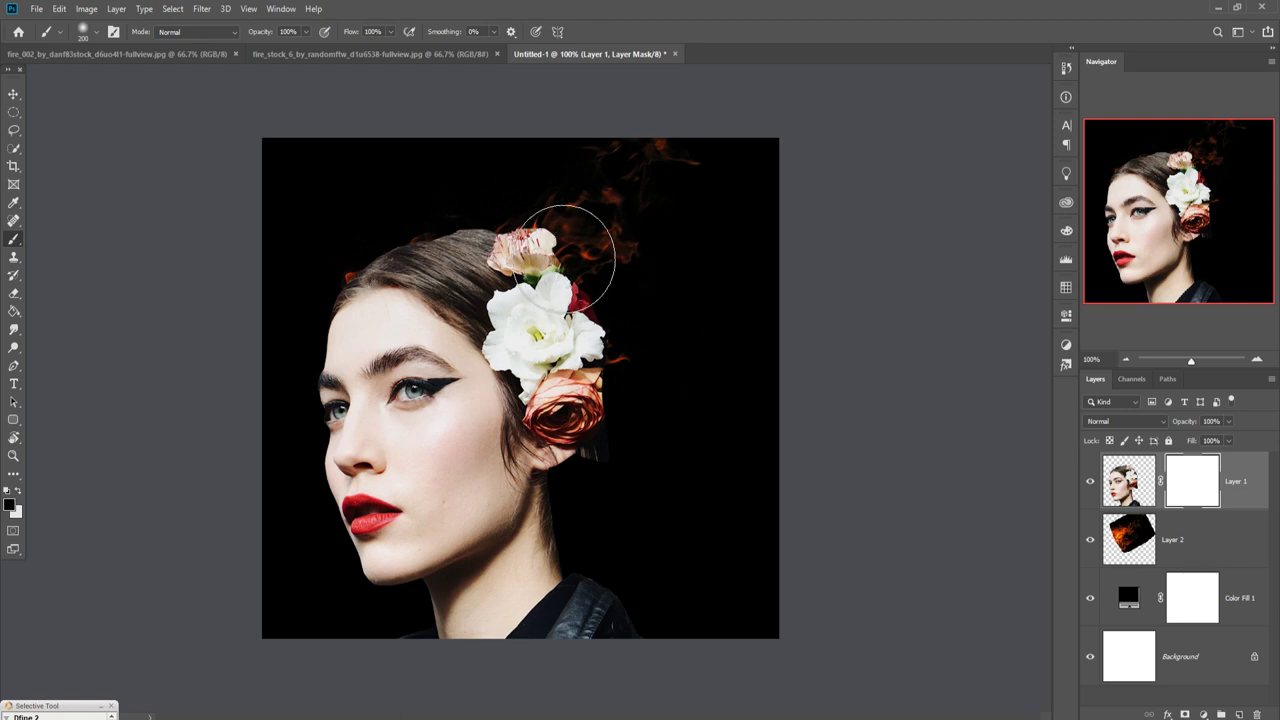
mouse_move(580, 243)
left_mouse_down()
mouse_move(515, 235)
mouse_move(381, 292)
left_mouse_up()
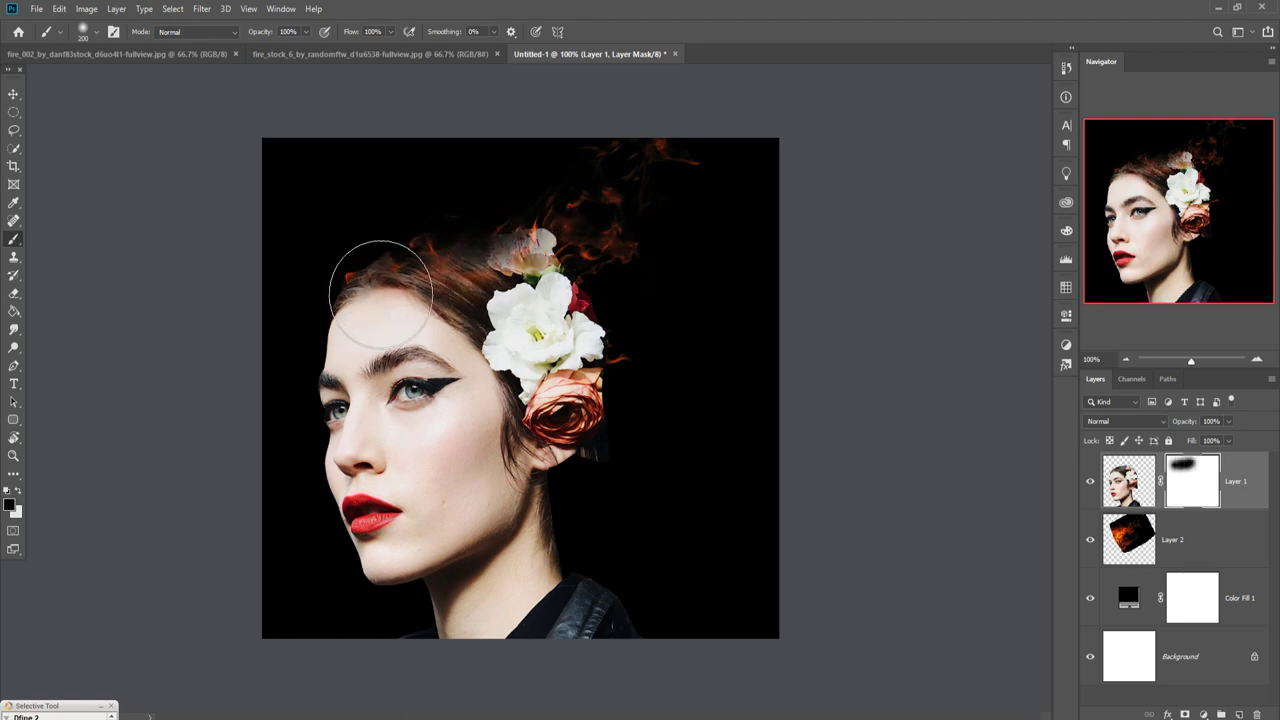
With a 34% opacity, size-150 brush, mask the hairline and flowers down toward the neck.
left_click(306, 33)
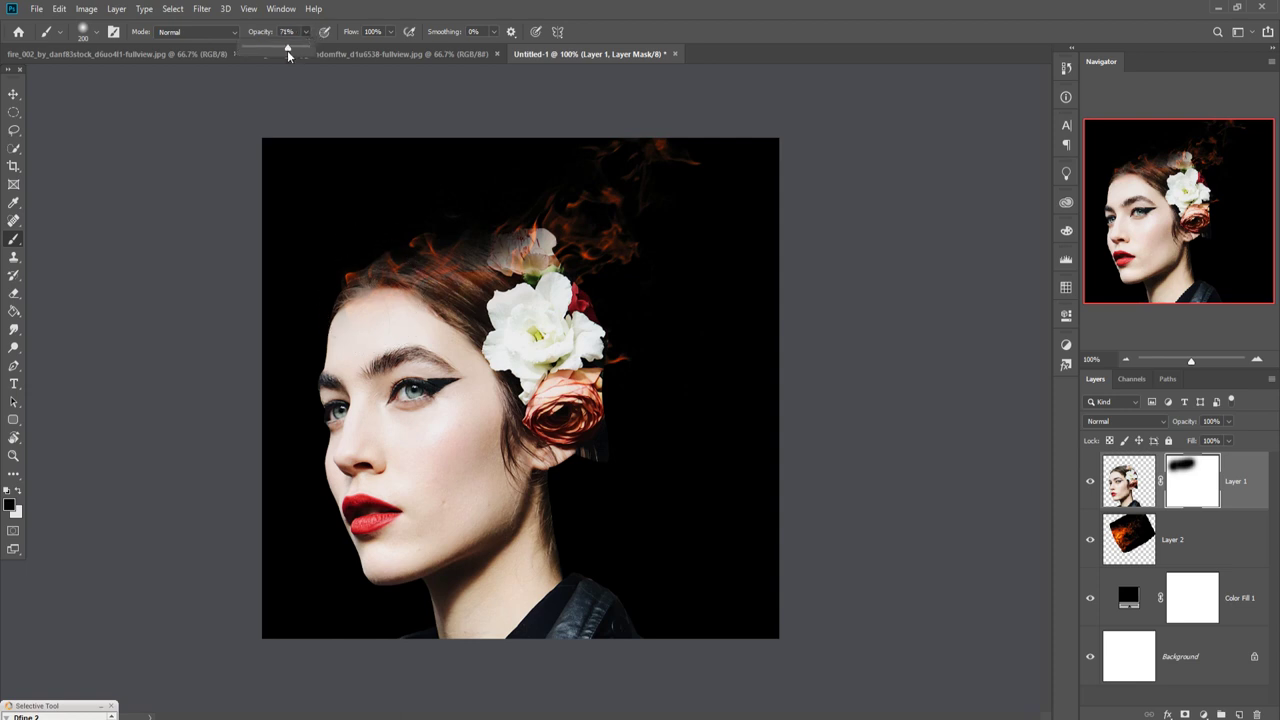
left_click_drag(343, 271, 375, 290)
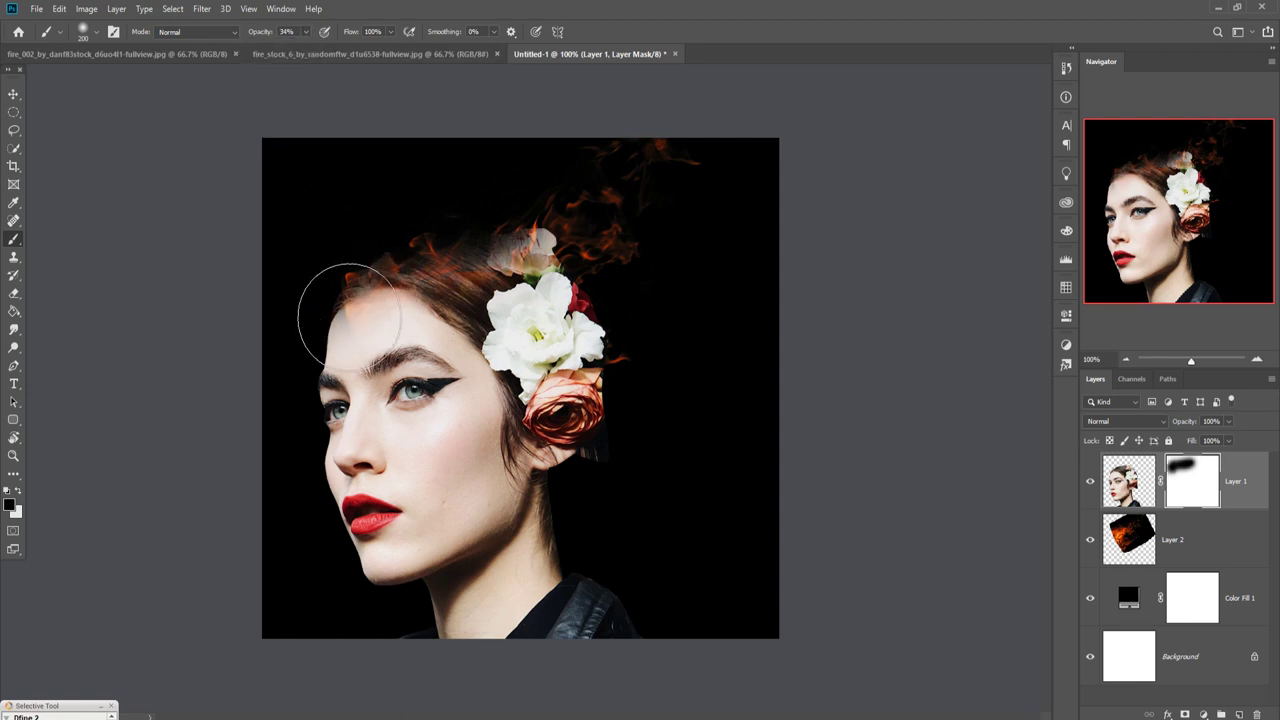
key("bracketleft")
key("bracketleft")
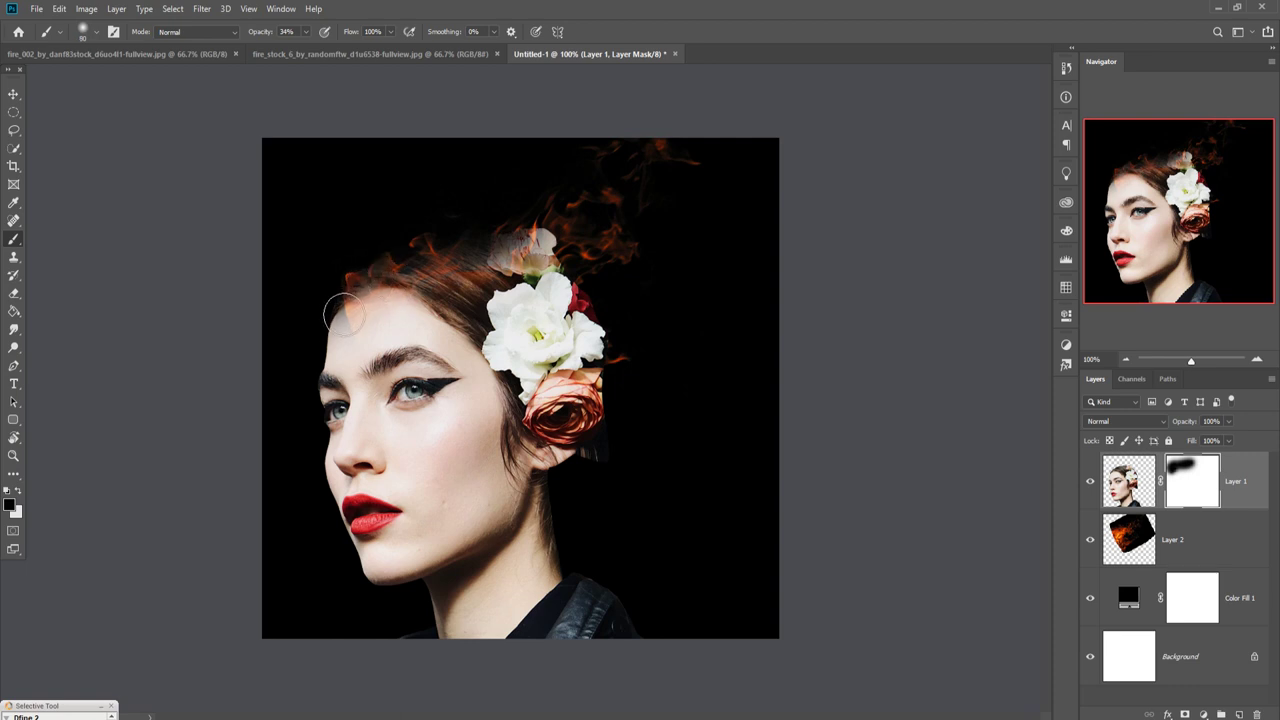
left_click_drag(383, 290, 588, 250)
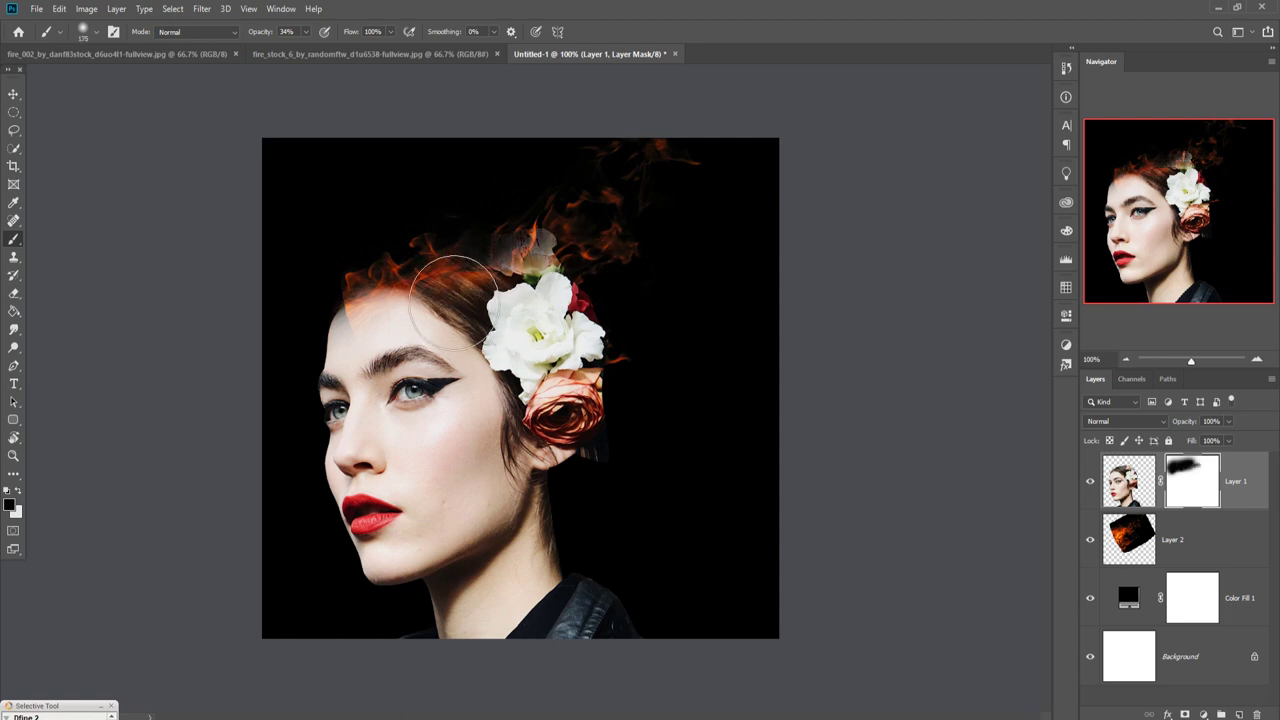
left_click_drag(400, 310, 452, 317)
mouse_move(563, 297)
left_mouse_down()
mouse_move(580, 288)
mouse_move(591, 300)
mouse_move(511, 354)
mouse_move(490, 330)
mouse_move(540, 300)
mouse_move(495, 310)
mouse_move(527, 331)
mouse_move(614, 320)
mouse_move(525, 355)
mouse_move(632, 354)
mouse_move(623, 371)
mouse_move(606, 286)
mouse_move(540, 365)
mouse_move(560, 420)
mouse_move(575, 362)
mouse_move(568, 398)
mouse_move(611, 454)
mouse_move(609, 423)
mouse_move(586, 457)
mouse_move(586, 517)
mouse_move(632, 370)
left_mouse_up()
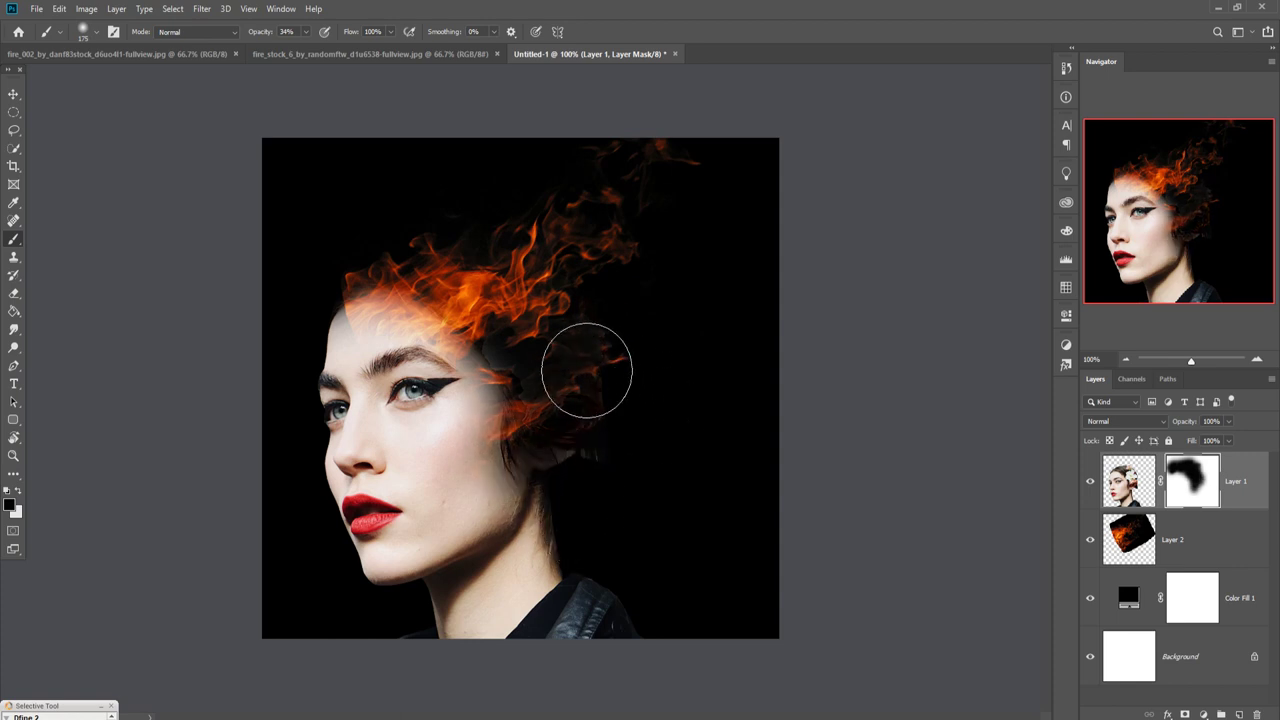
mouse_move(630, 391)
left_mouse_down()
mouse_move(634, 474)
mouse_move(614, 506)
mouse_move(626, 477)
mouse_move(606, 609)
mouse_move(623, 560)
mouse_move(588, 634)
mouse_move(634, 606)
mouse_move(589, 634)
mouse_move(628, 604)
mouse_move(571, 686)
mouse_move(634, 600)
left_mouse_up()
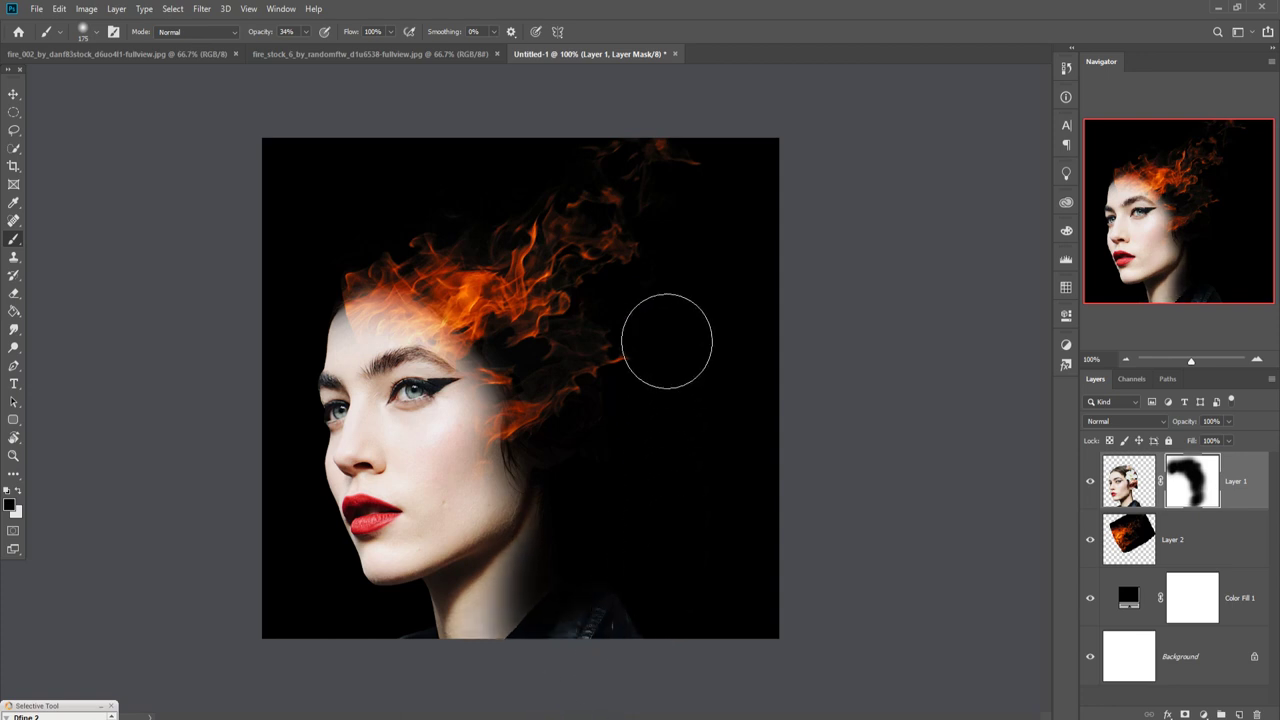
Duplicate Layer 2 as Layer 2 copy, scale it to about 85% and move it left and down.
left_click(1226, 539)
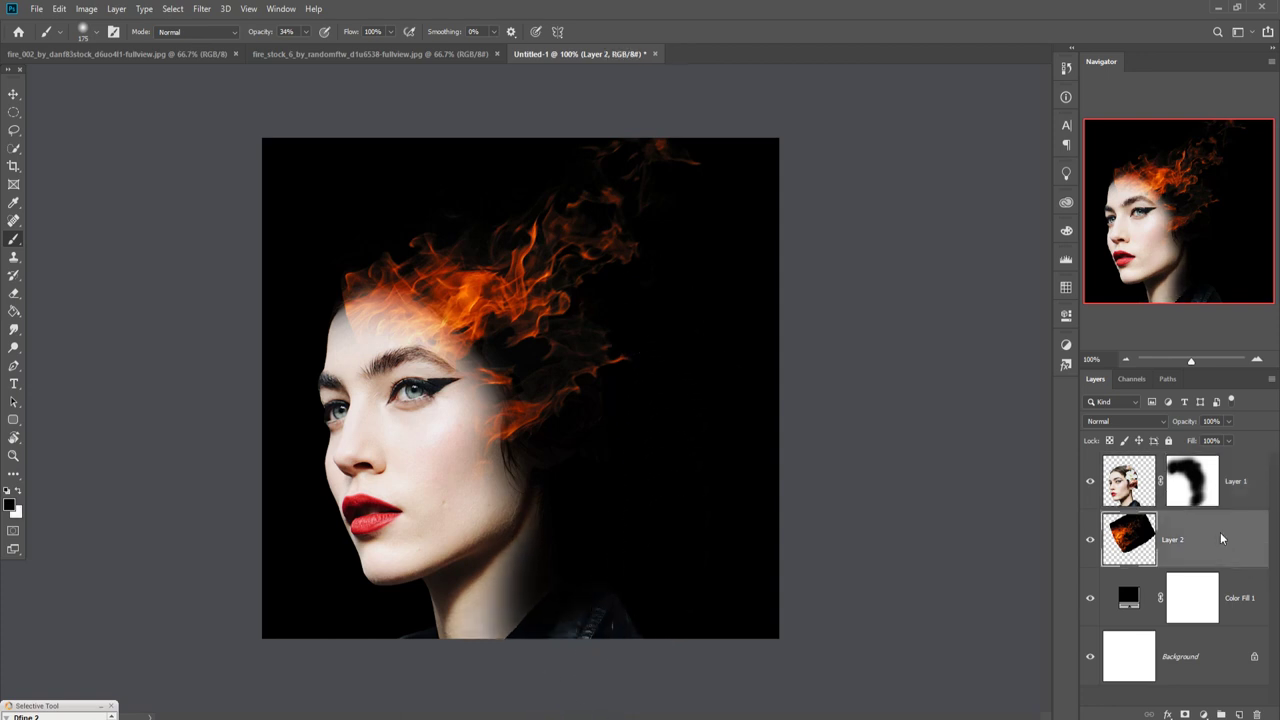
right_click(1220, 532)
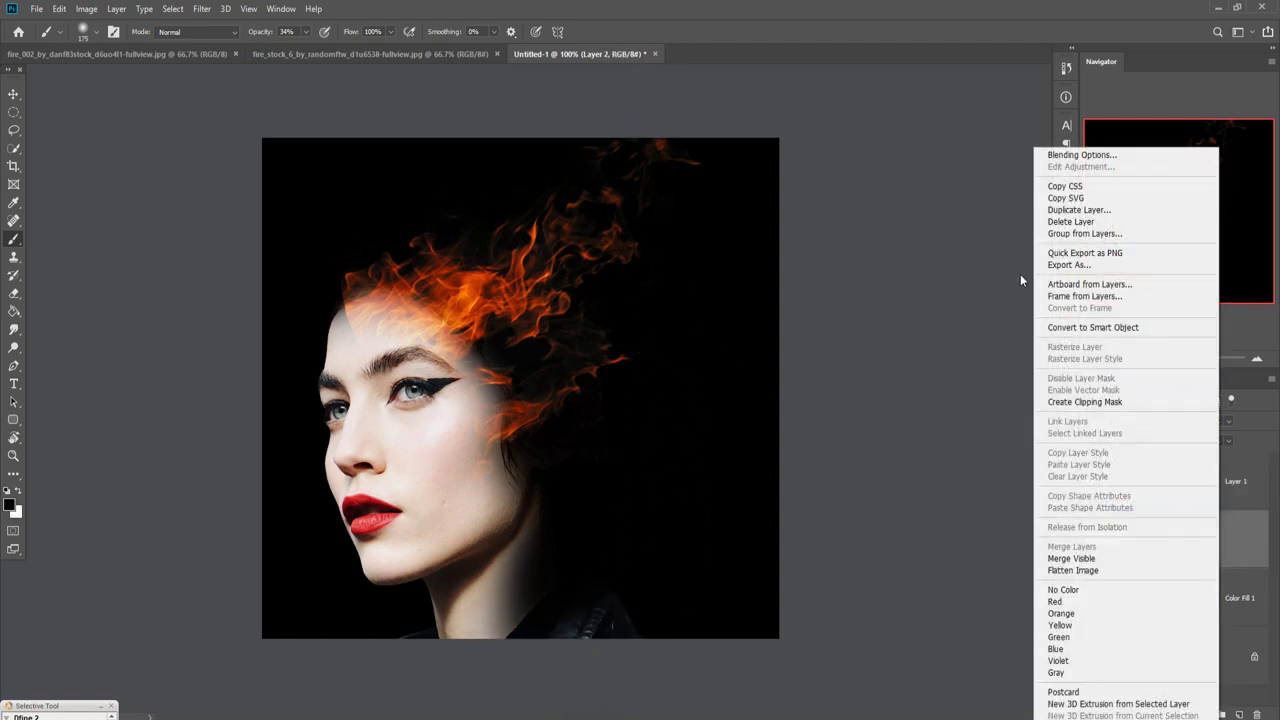
left_click(1068, 211)
left_click(750, 206)
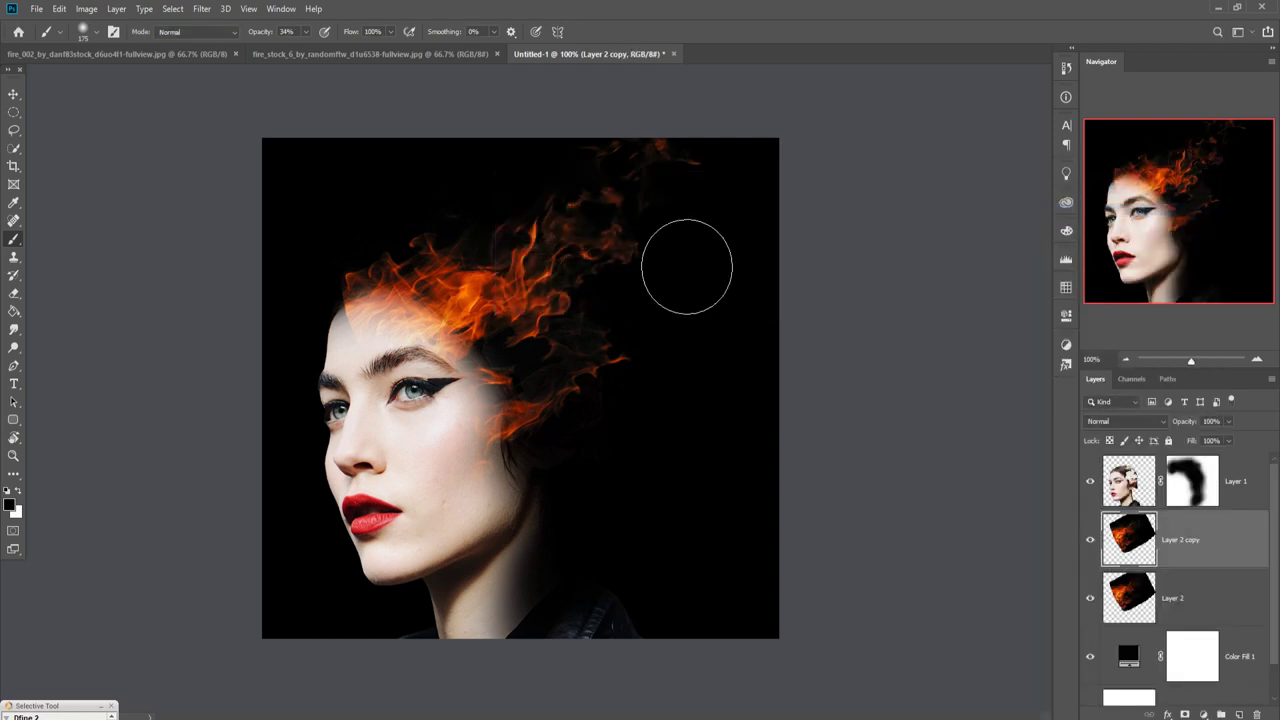
left_click(14, 93)
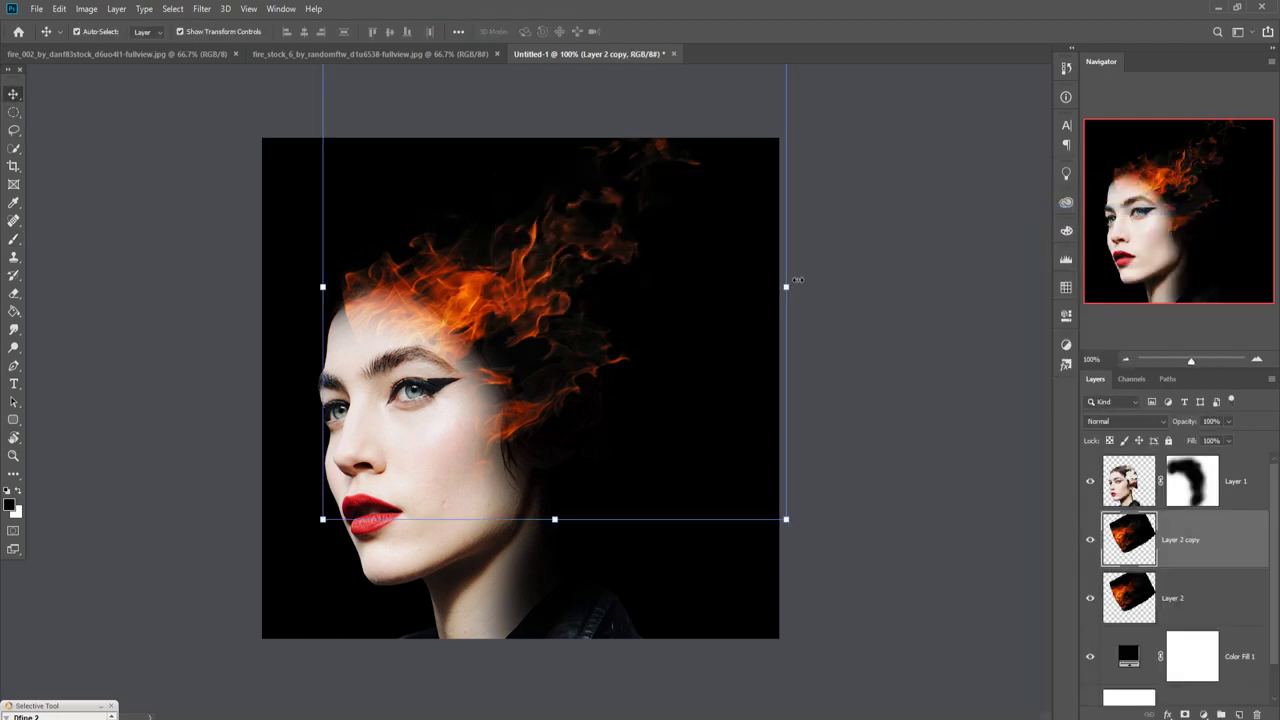
left_click_drag(790, 291, 714, 287)
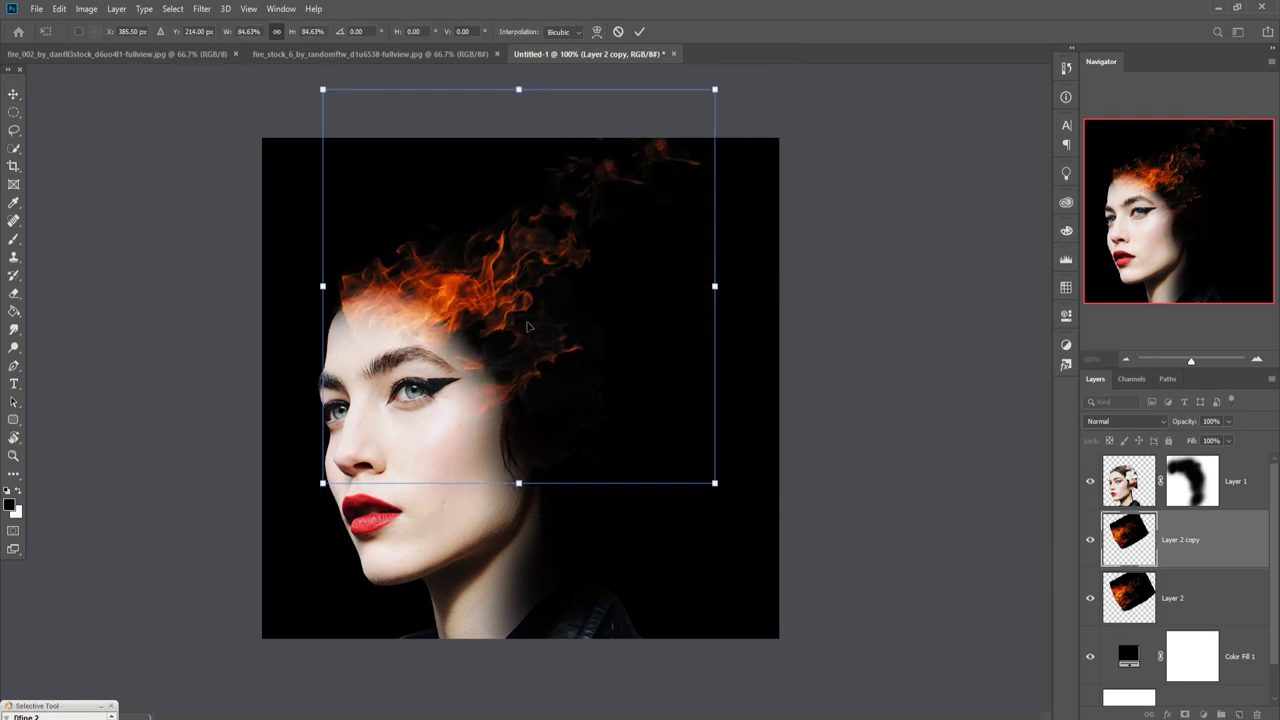
mouse_move(523, 326)
left_mouse_down()
mouse_move(497, 401)
mouse_move(504, 378)
left_mouse_up()
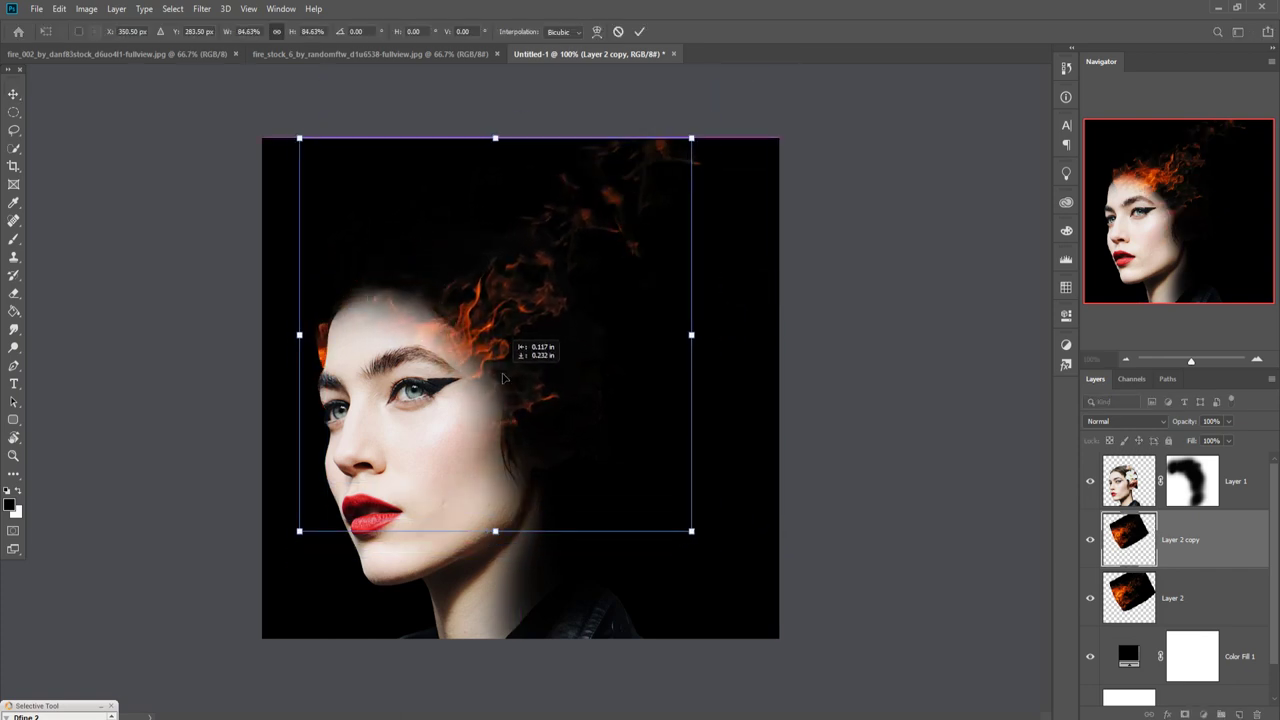
Set the copy to Screen, scaled to about 48% and rotated about -10° over the left hairline.
left_click(1157, 424)
left_click(1108, 494)
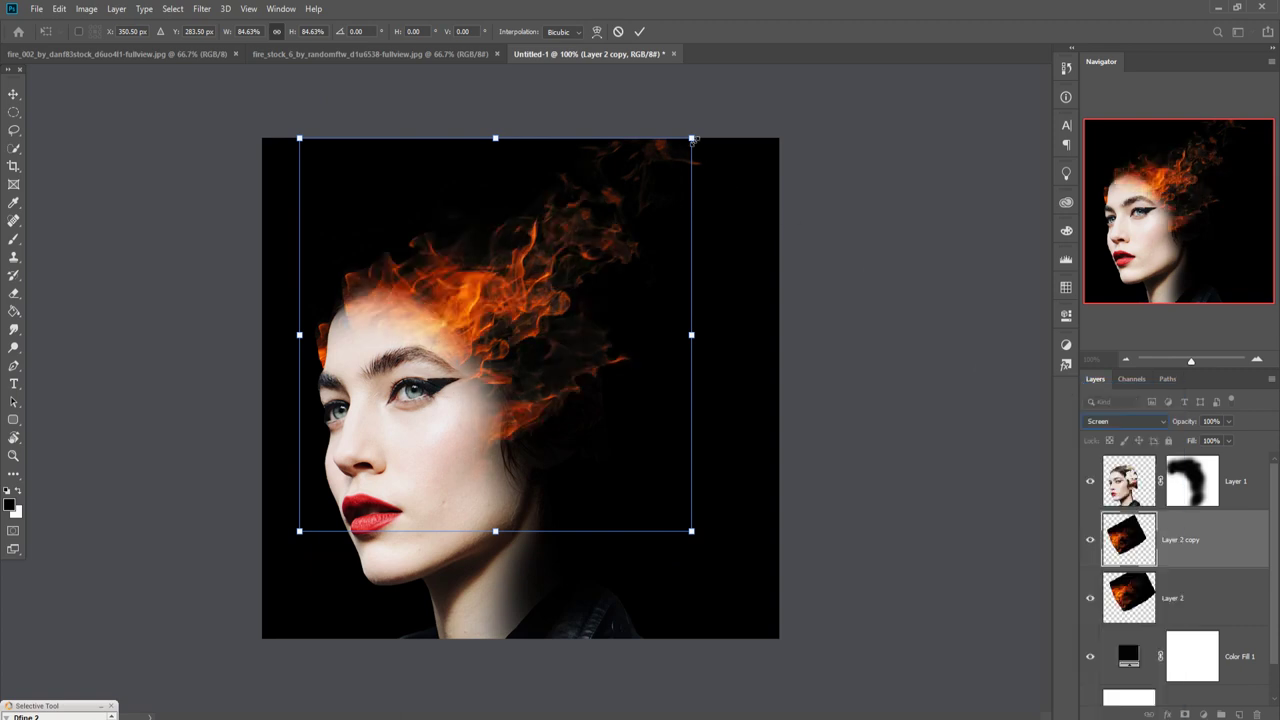
left_click_drag(693, 141, 640, 189)
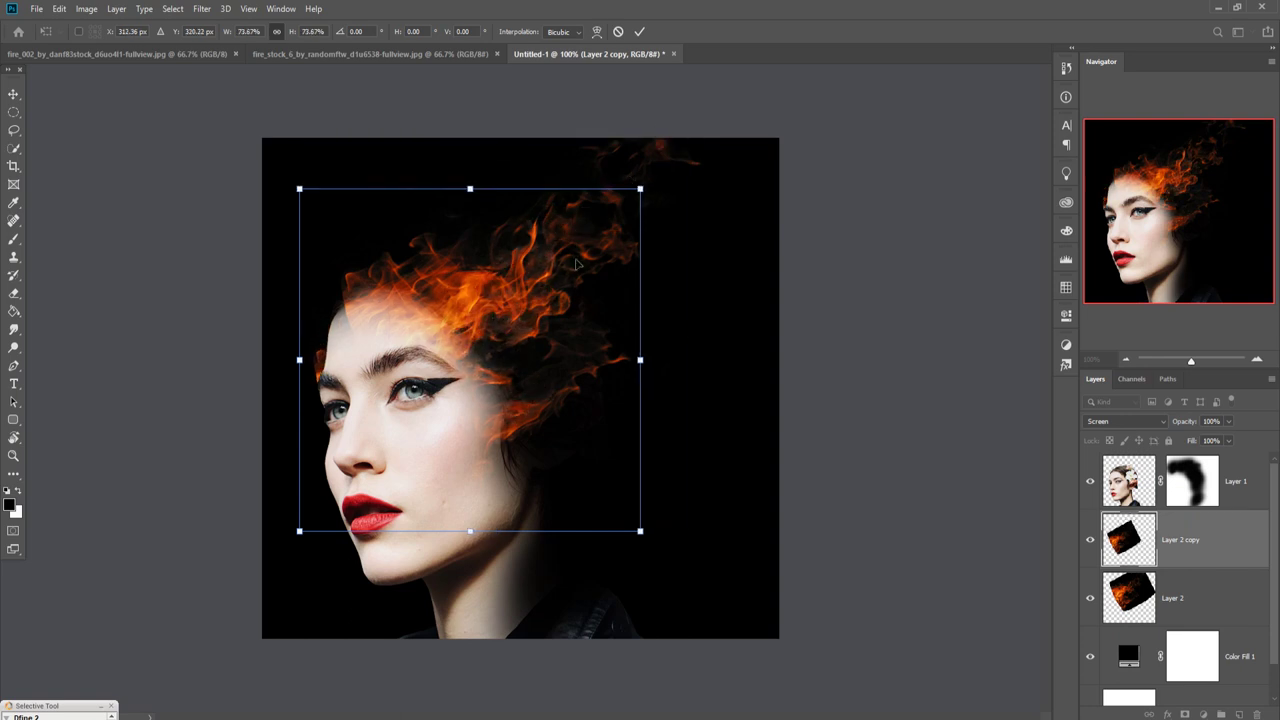
mouse_move(536, 296)
left_mouse_down()
mouse_move(530, 243)
mouse_move(483, 262)
left_mouse_up()
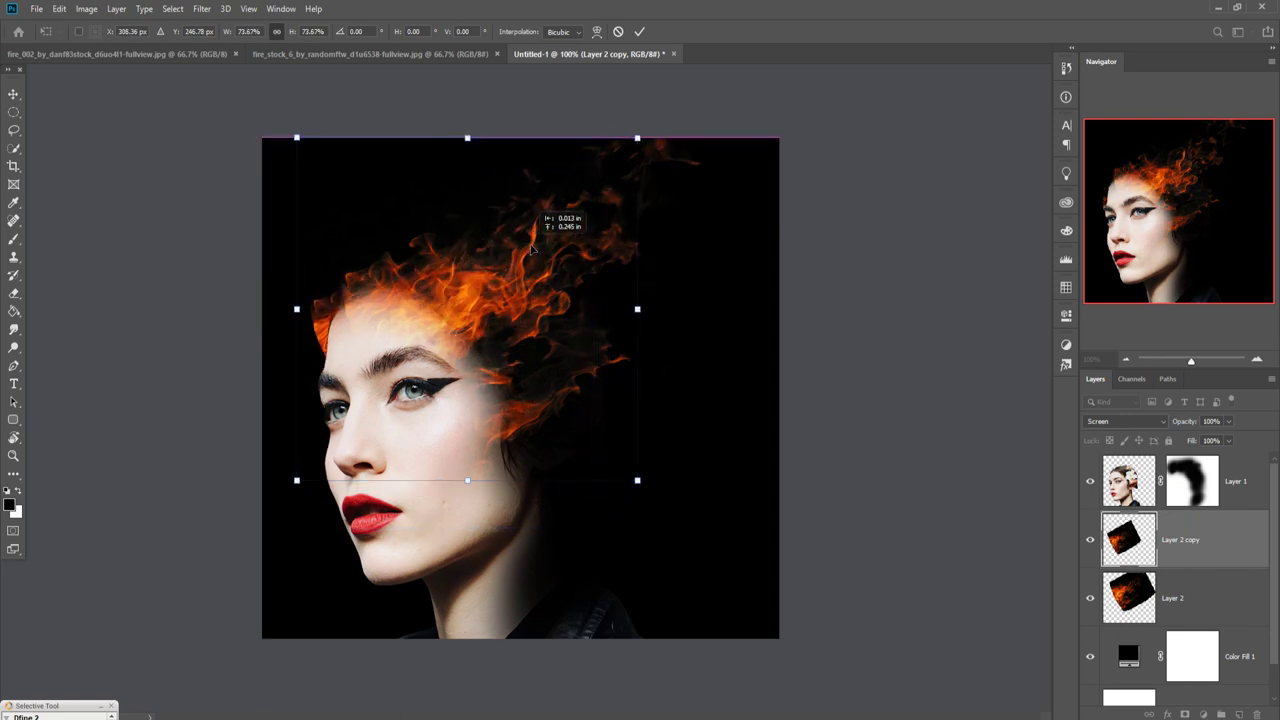
left_click_drag(483, 262, 543, 243)
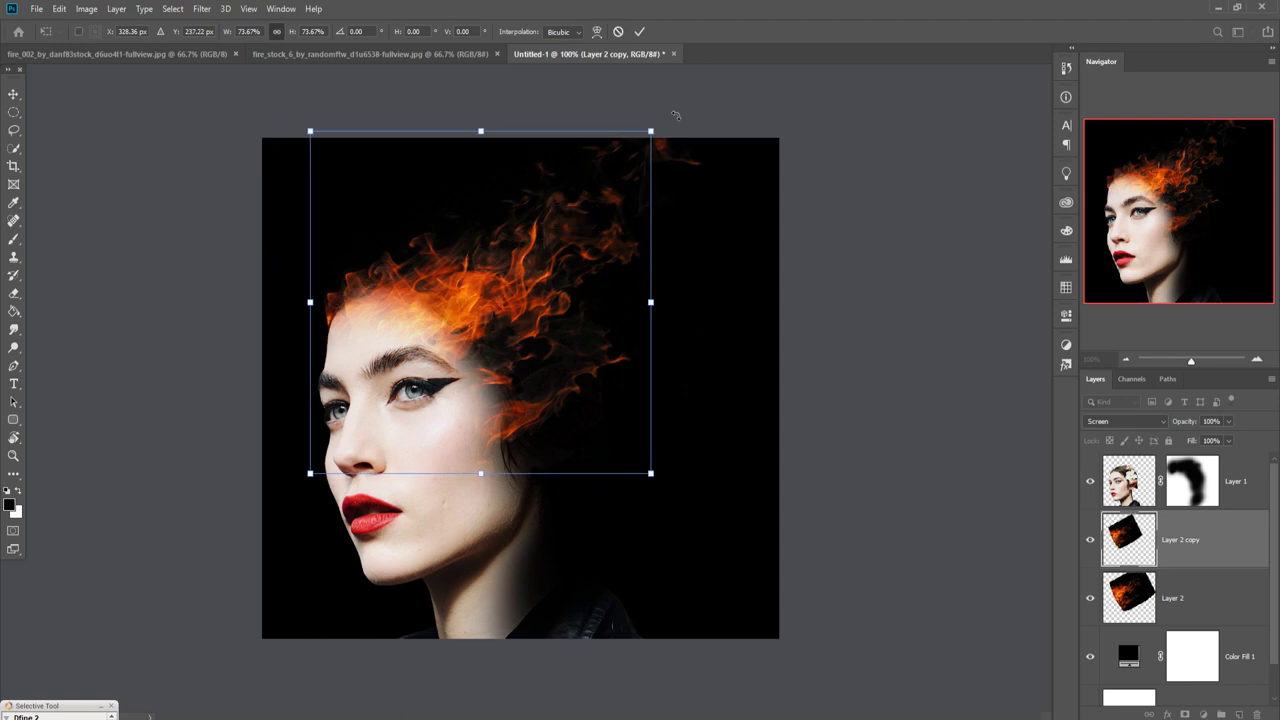
mouse_move(675, 115)
left_mouse_down()
mouse_move(634, 103)
mouse_move(503, 171)
left_mouse_up()
left_click_drag(486, 312, 450, 221)
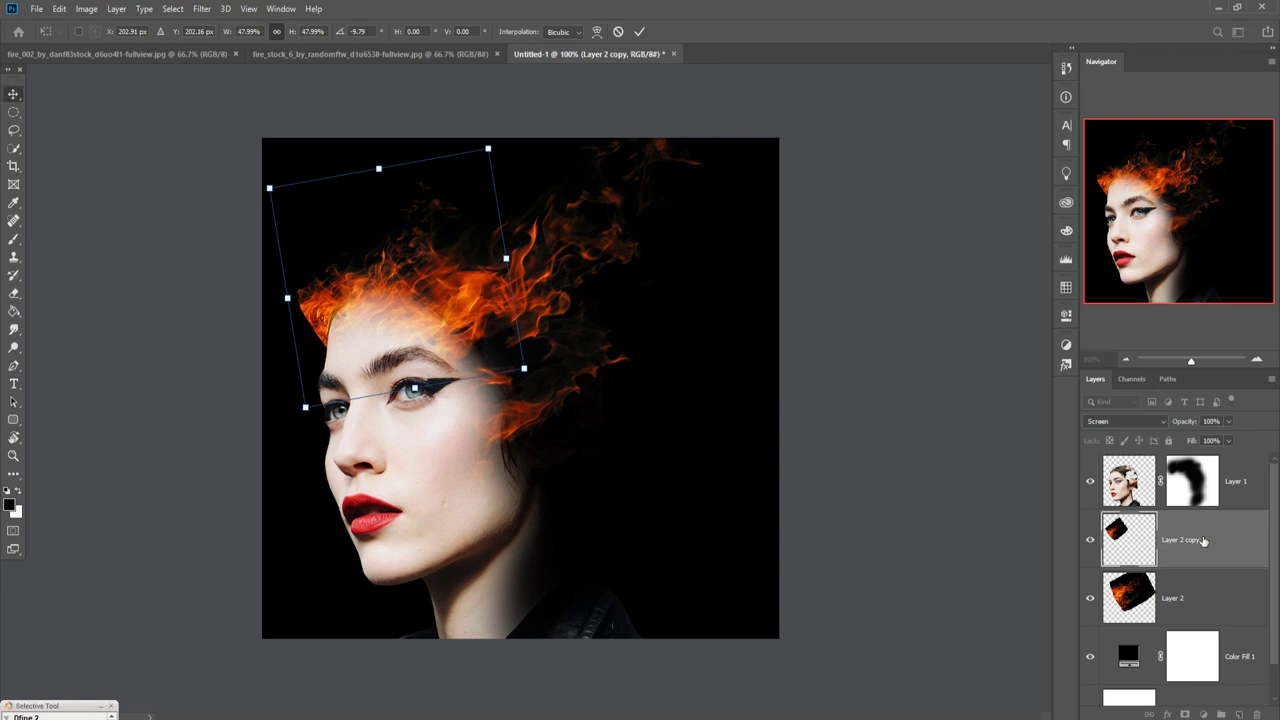
key("Return")
Mask Layer 2 copy and brush out its flames above the left brow.
left_click(1185, 714)
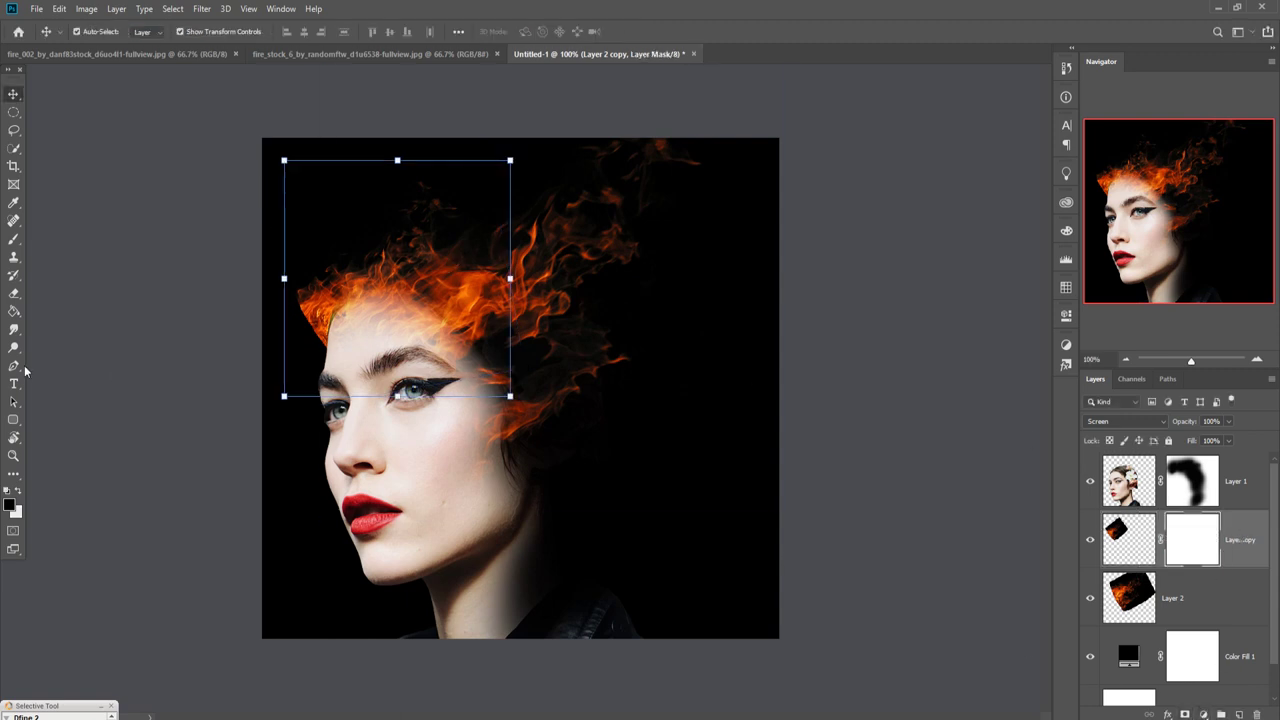
left_click(14, 244)
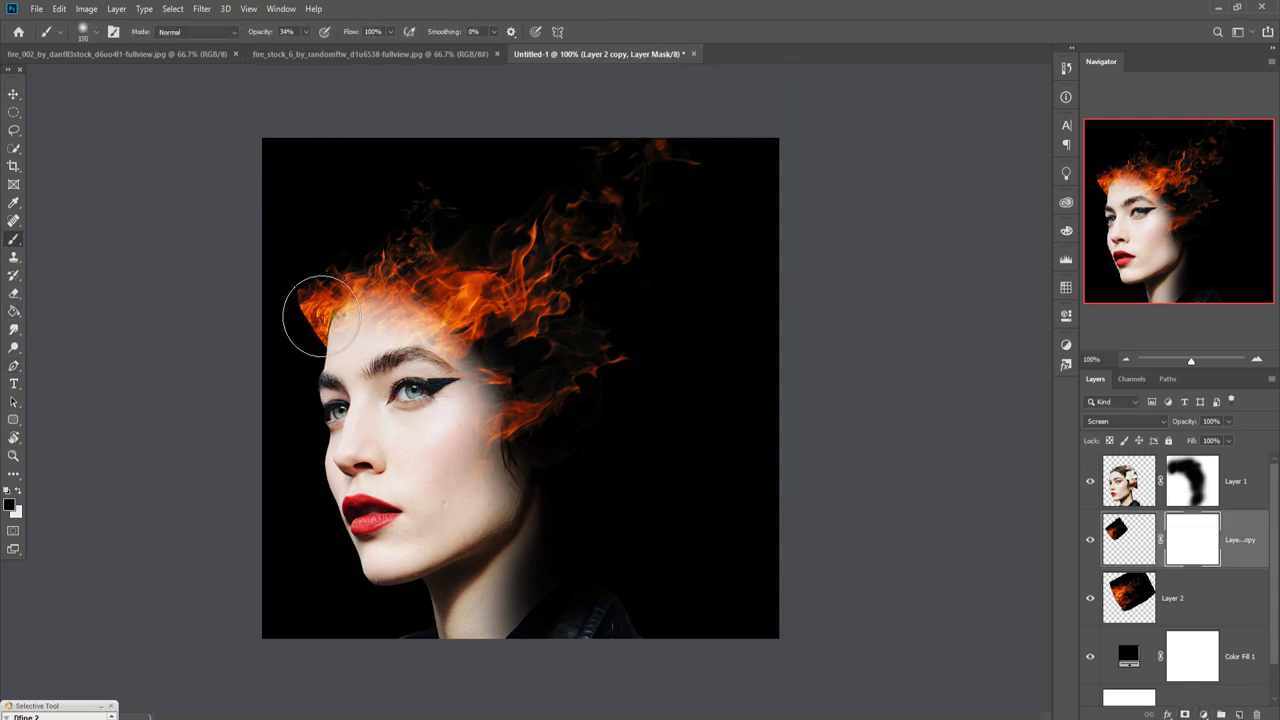
mouse_move(318, 310)
left_mouse_down()
mouse_move(306, 337)
mouse_move(324, 374)
left_mouse_up()
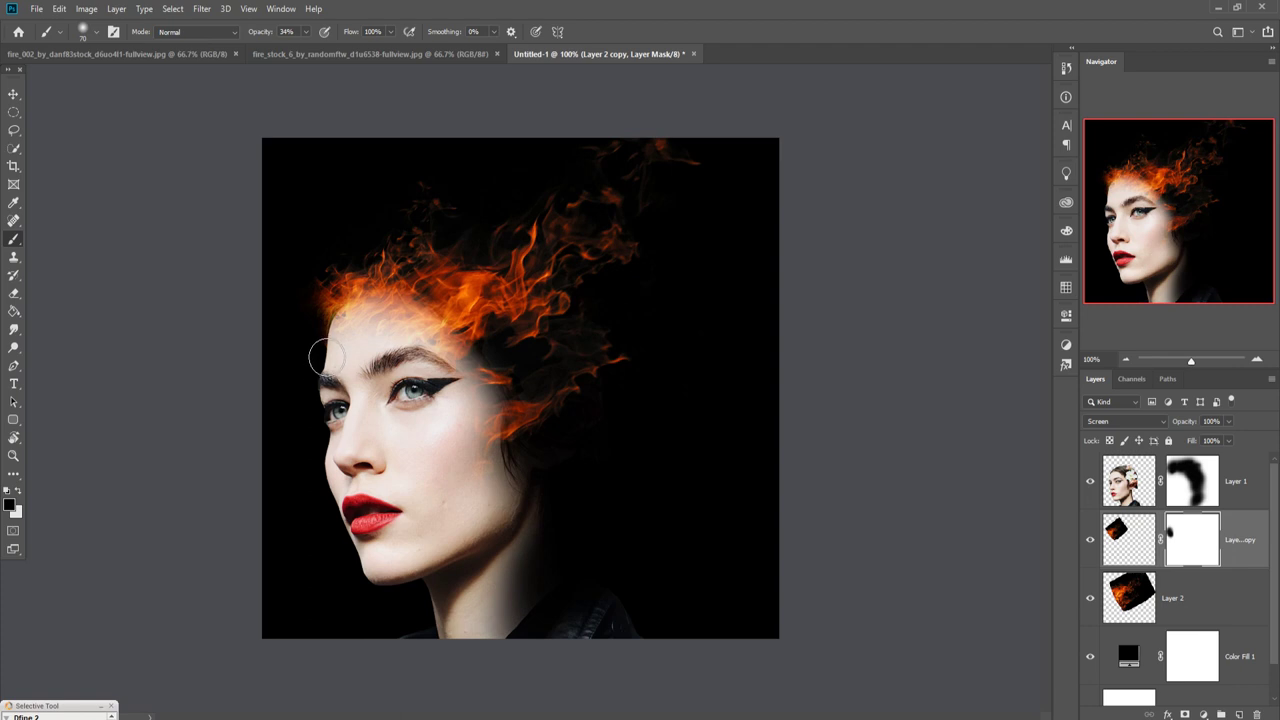
mouse_move(337, 271)
left_mouse_down()
mouse_move(366, 209)
mouse_move(347, 248)
left_mouse_up()
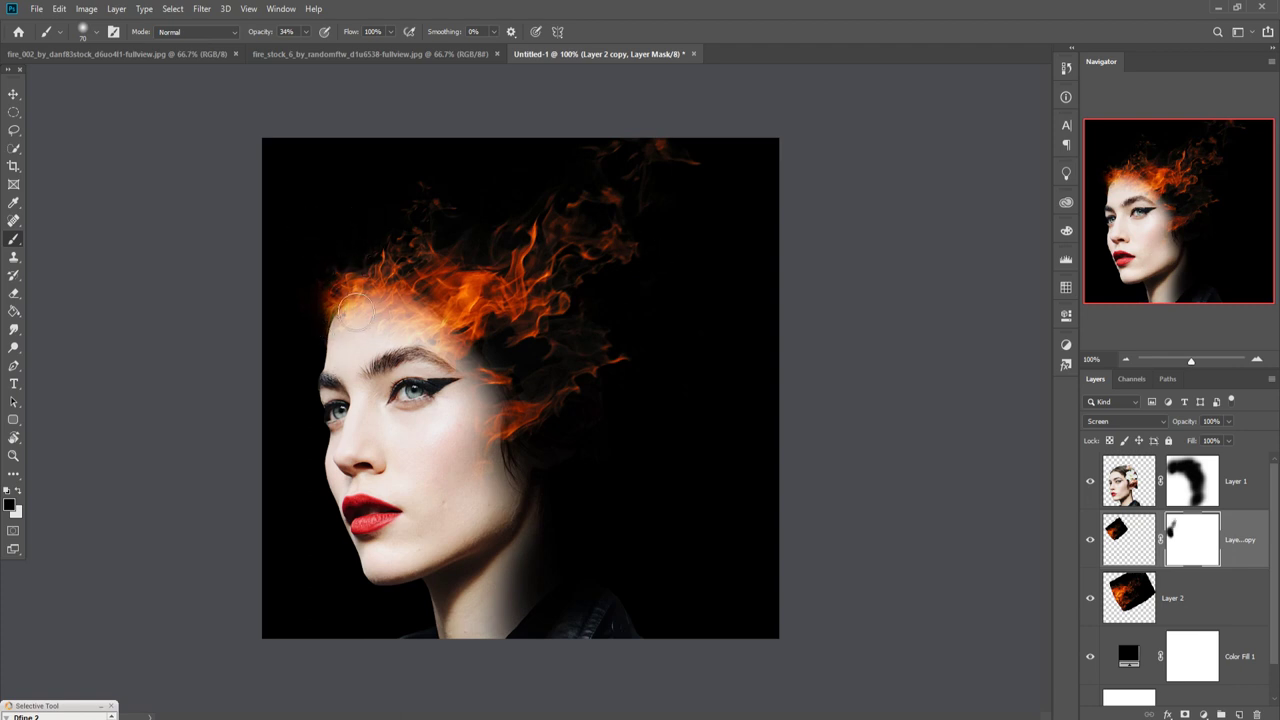
Paint faint 18%-opacity strokes on Layer 1's mask along the forehead hairline.
left_click(1209, 497)
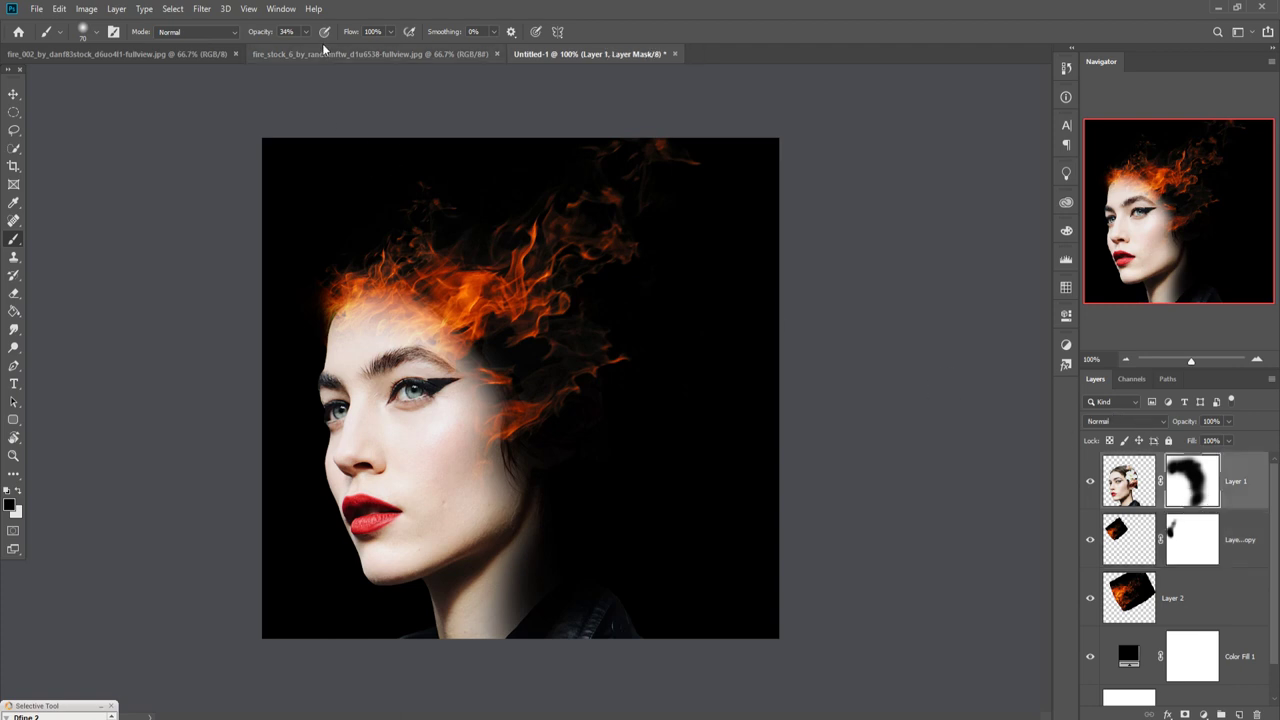
left_click(348, 318)
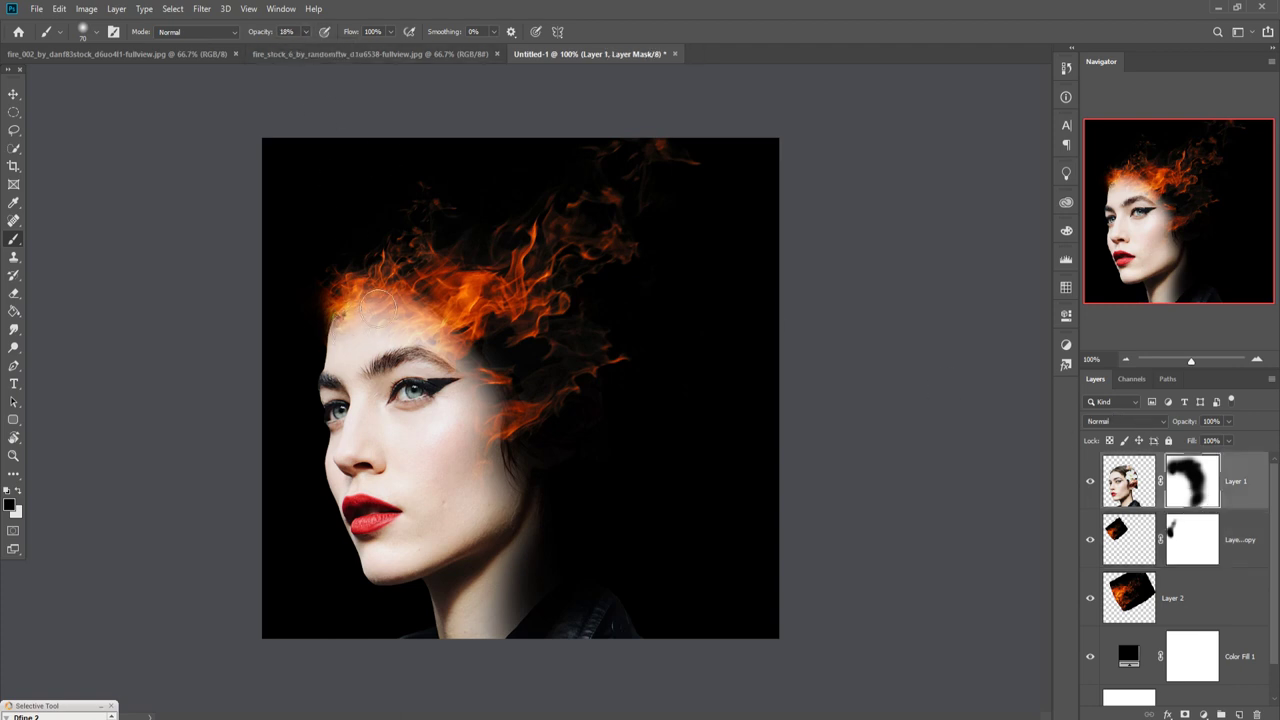
mouse_move(402, 320)
left_mouse_down()
mouse_move(434, 304)
mouse_move(400, 335)
mouse_move(445, 337)
mouse_move(378, 345)
mouse_move(387, 336)
left_mouse_up()
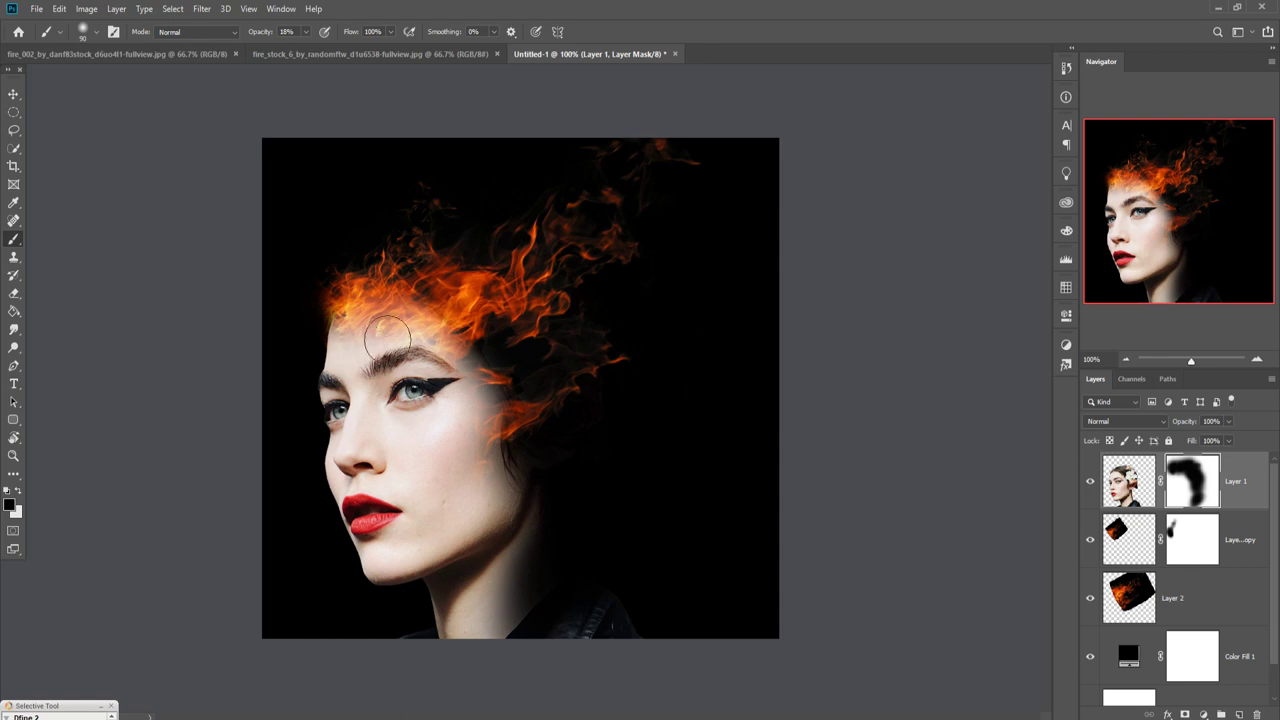
mouse_move(465, 345)
left_mouse_down()
mouse_move(490, 318)
mouse_move(421, 313)
left_mouse_up()
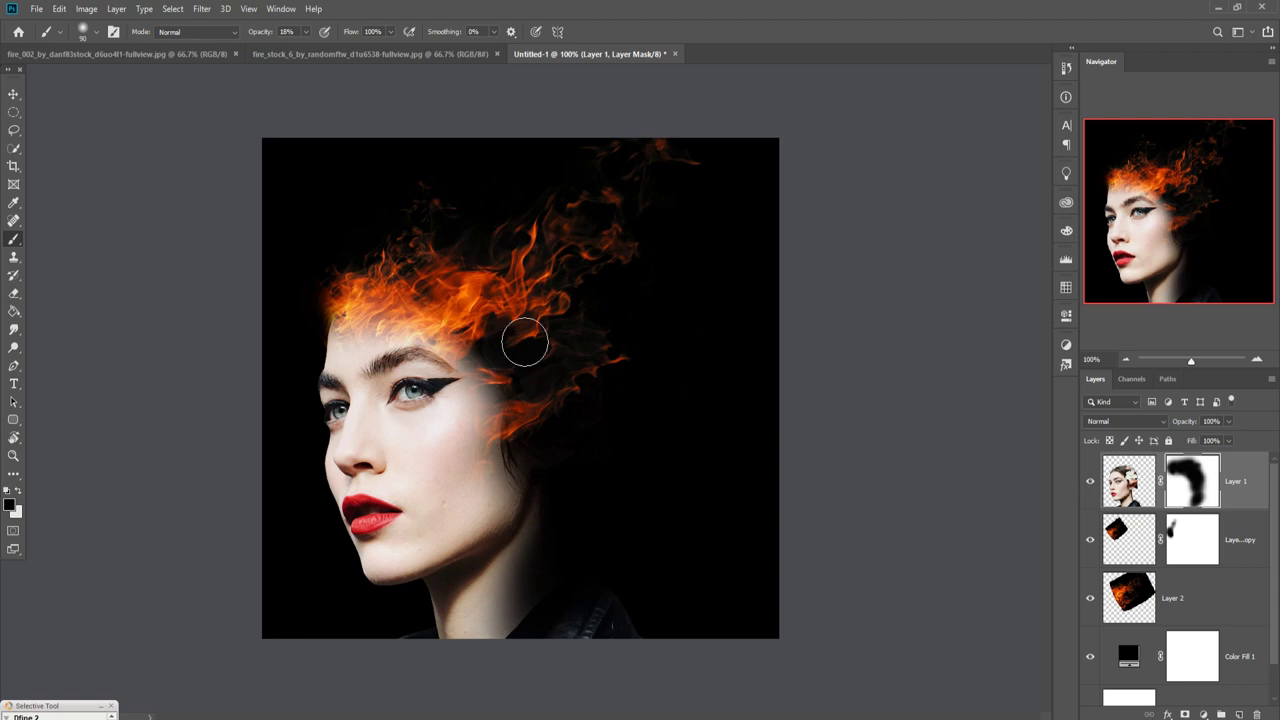
left_click(14, 93)
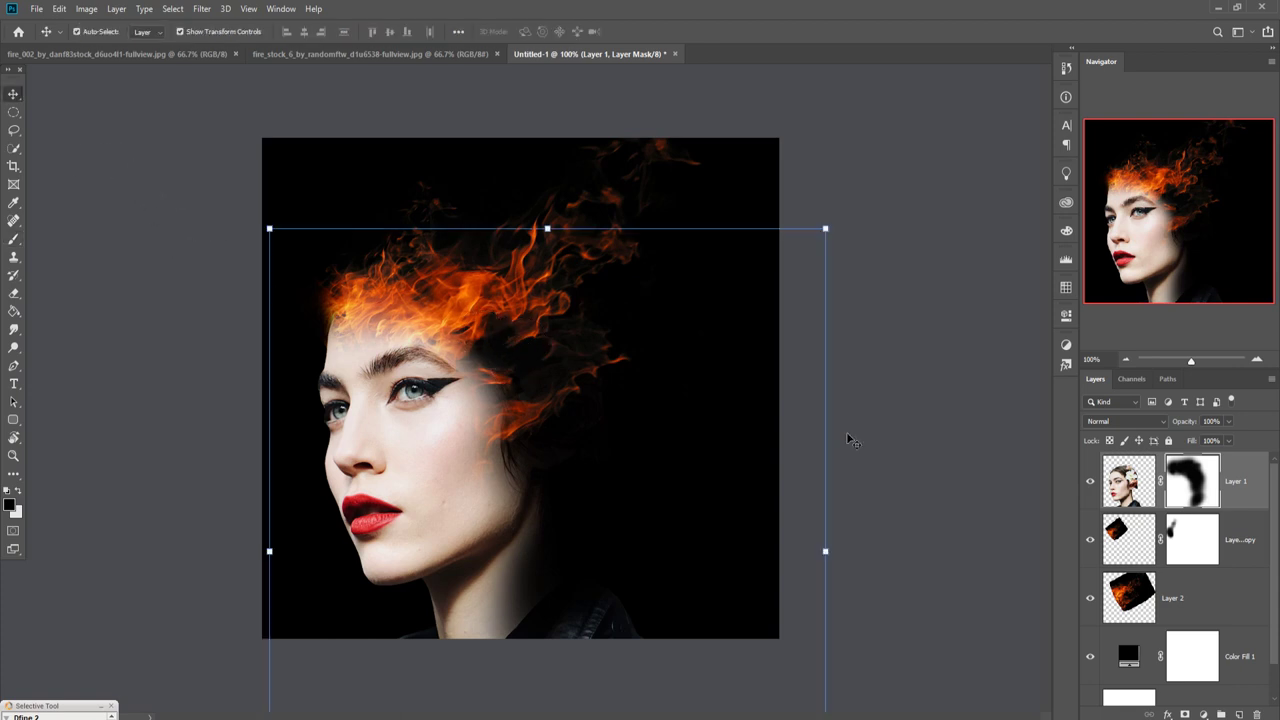
Duplicate the flame layer Layer 2 as Layer 2 copy 2.
left_click(1229, 605)
right_click(1227, 602)
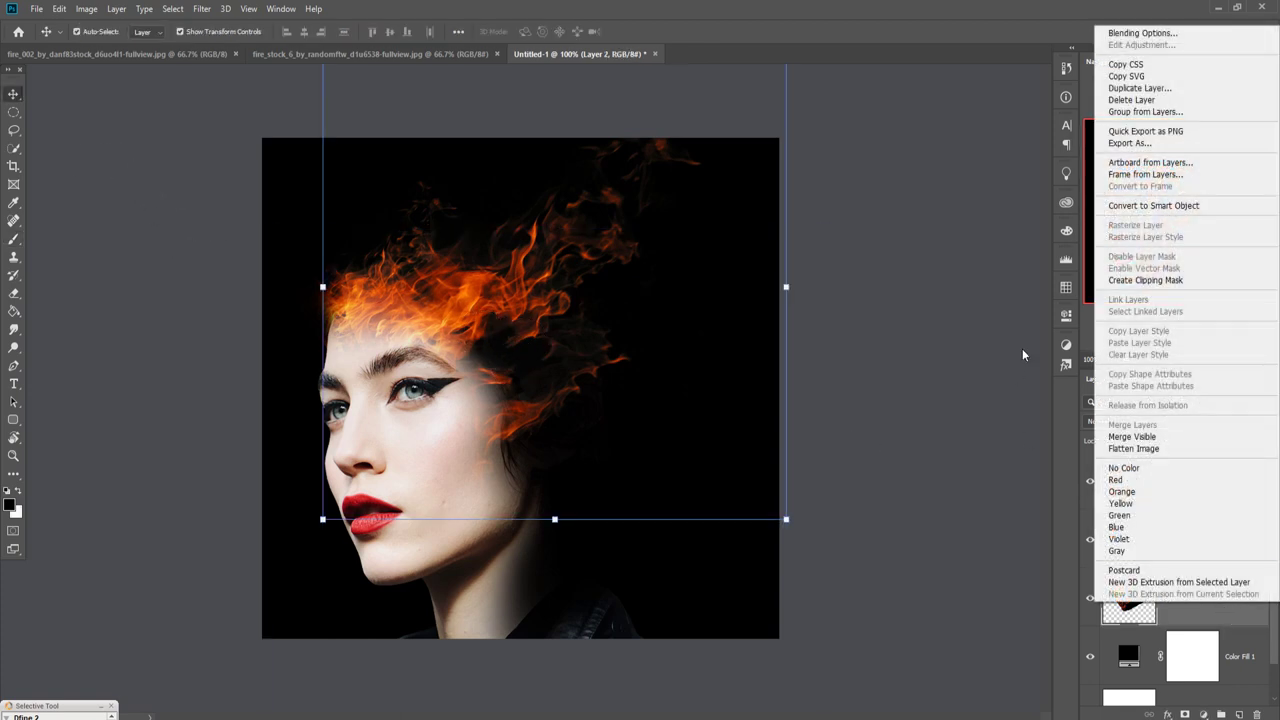
left_click(1136, 88)
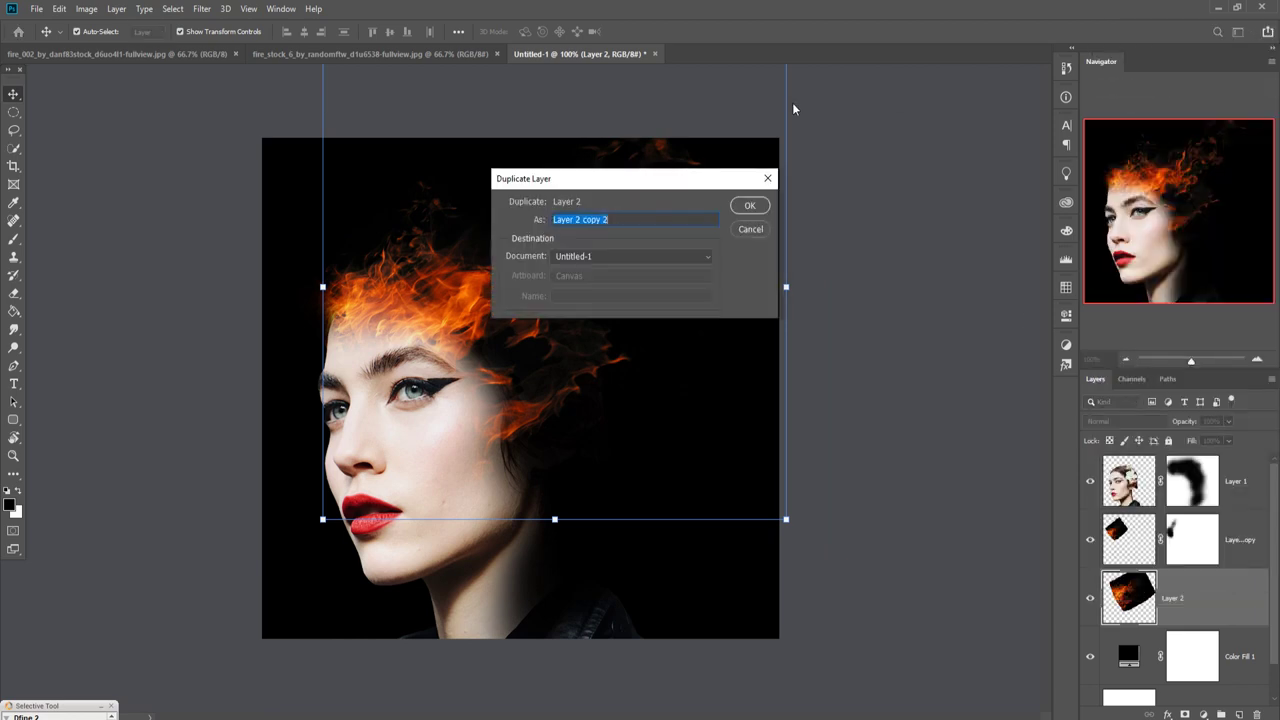
left_click(748, 207)
Scale Layer 2 copy 2 to about 90% and place it over the back of the hair.
left_click_drag(794, 297, 637, 295)
mouse_move(450, 298)
left_mouse_down()
mouse_move(565, 393)
mouse_move(543, 400)
left_mouse_up()
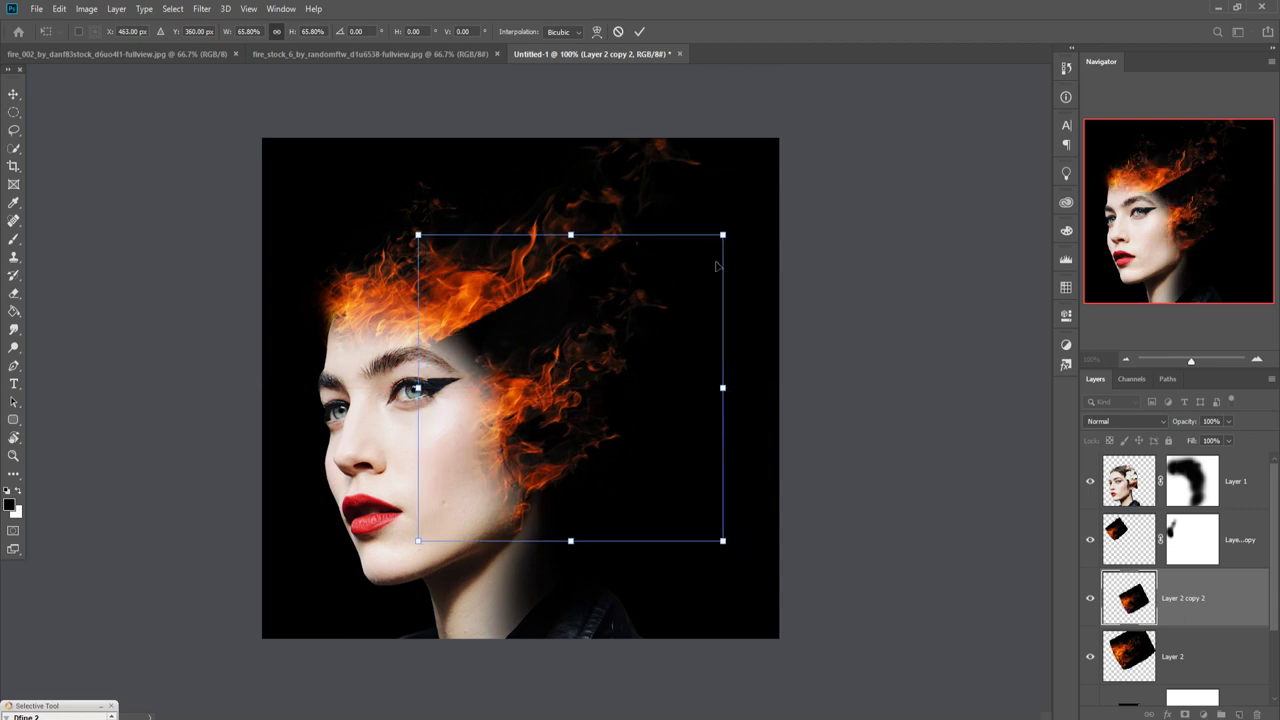
left_click_drag(731, 239, 836, 121)
mouse_move(635, 342)
left_mouse_down()
mouse_move(603, 390)
mouse_move(605, 378)
left_mouse_up()
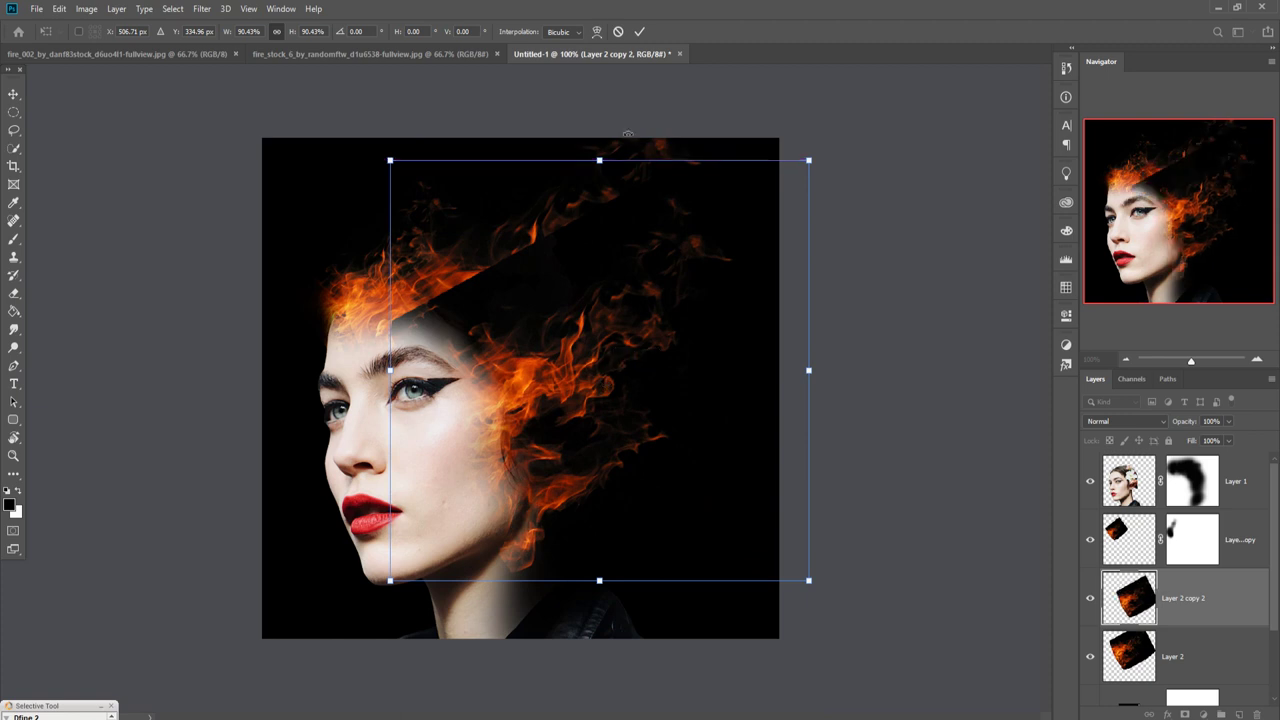
left_click(639, 32)
left_click(1125, 421)
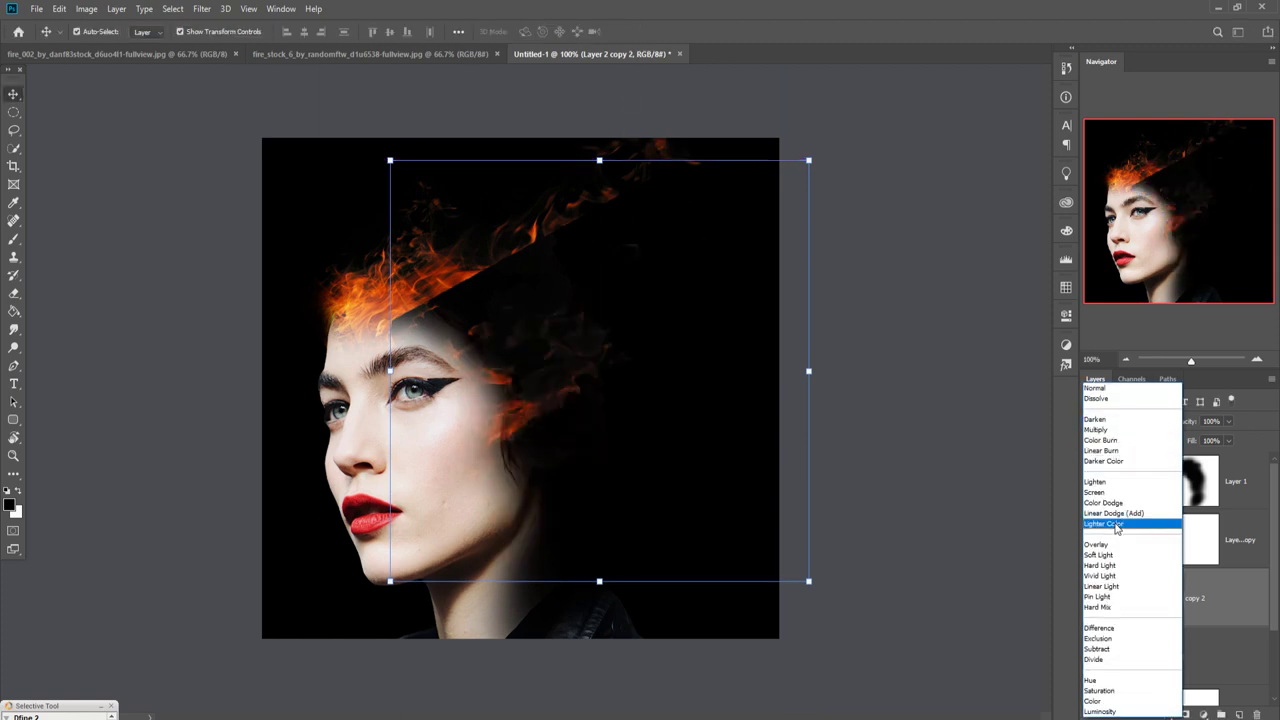
Set Layer 2 copy 2 to Screen blend mode and scale it to about 120% over the hair.
left_click(1105, 493)
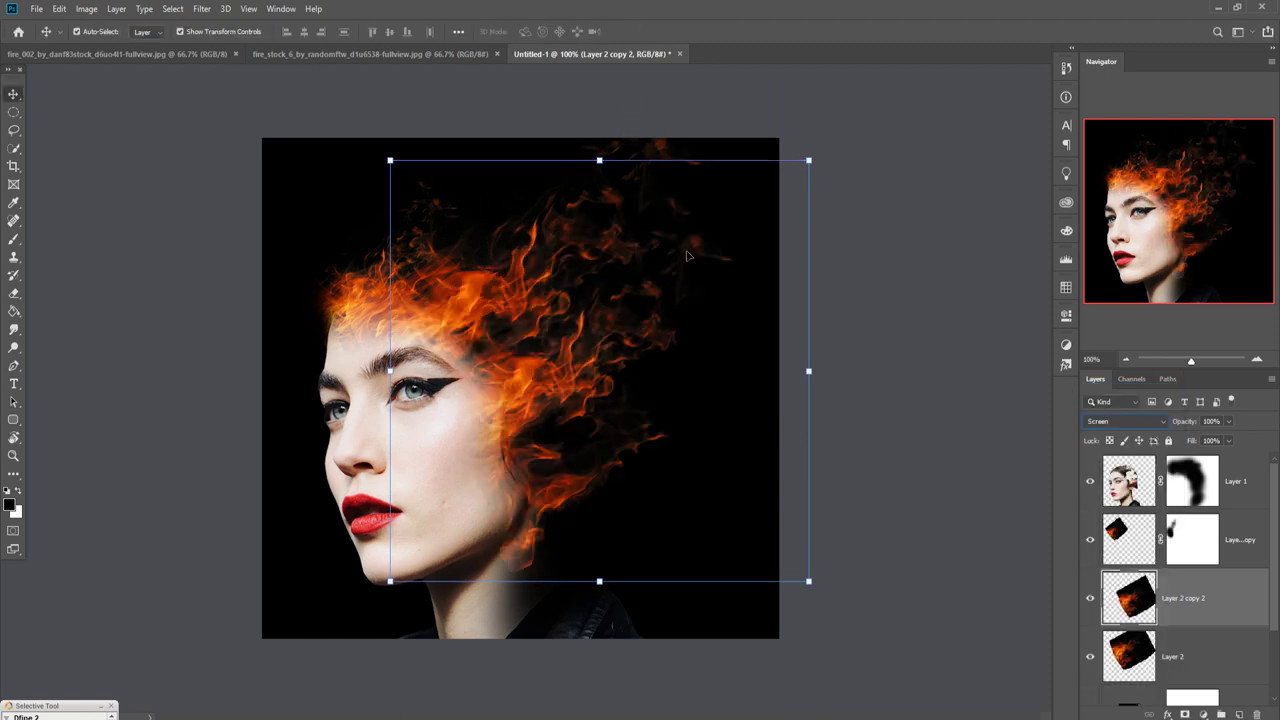
left_click_drag(815, 162, 838, 142)
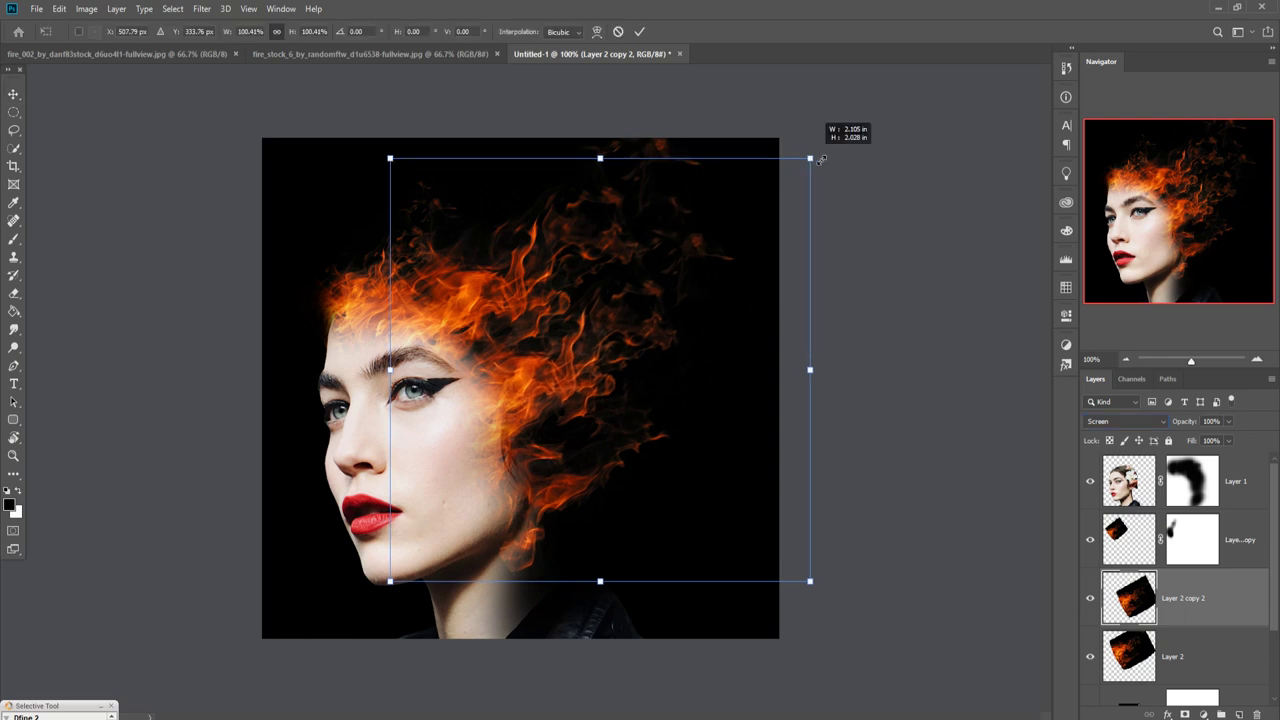
mouse_move(658, 326)
left_mouse_down()
mouse_move(640, 342)
mouse_move(646, 326)
left_mouse_up()
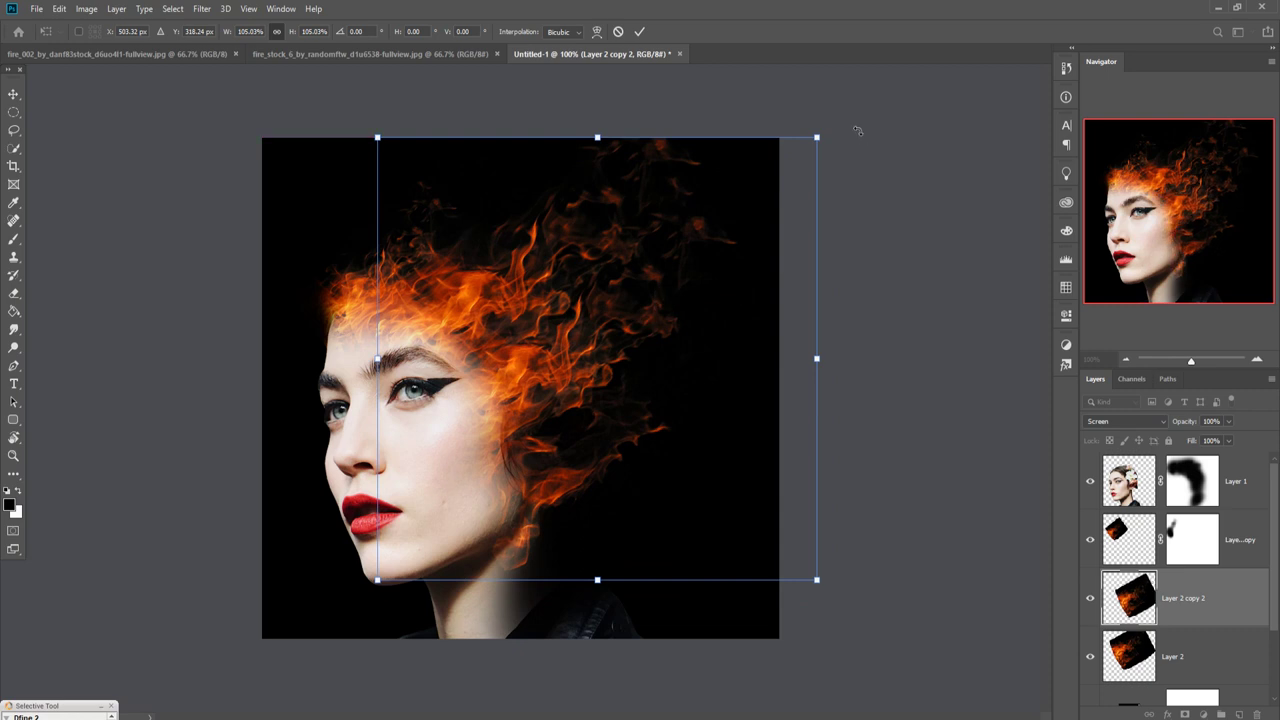
left_click_drag(829, 145, 879, 106)
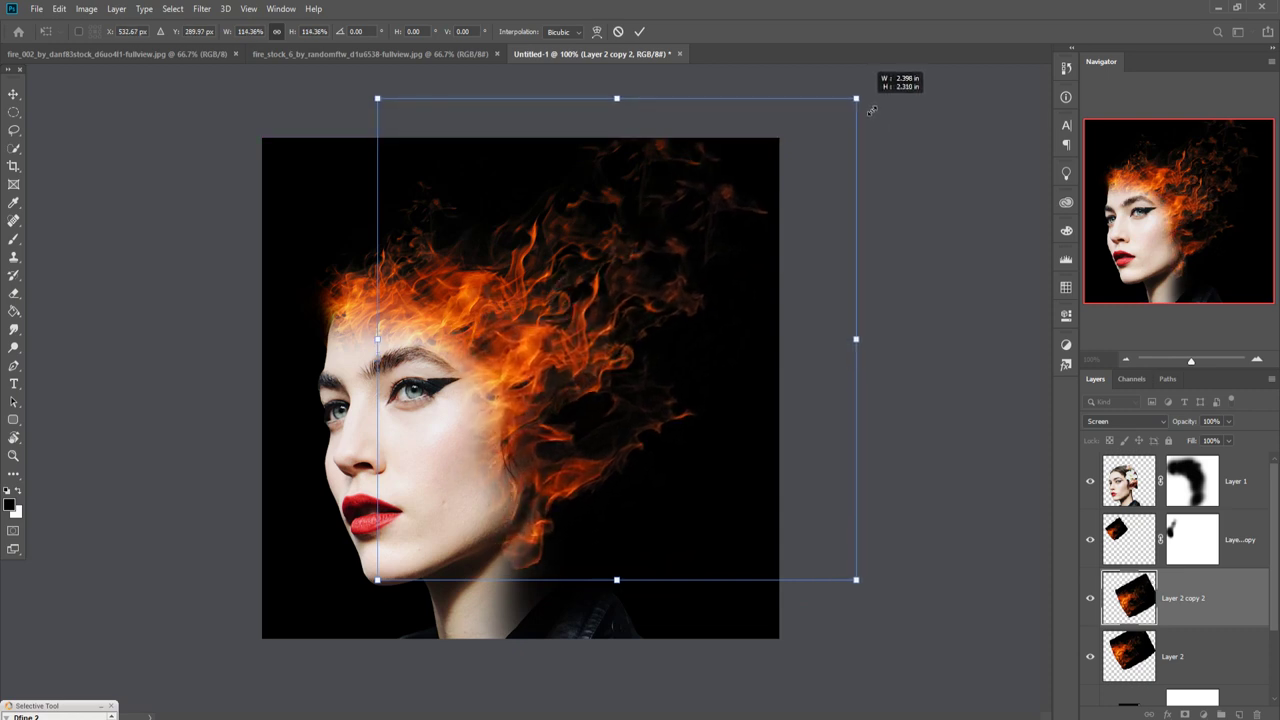
left_click_drag(879, 106, 894, 92)
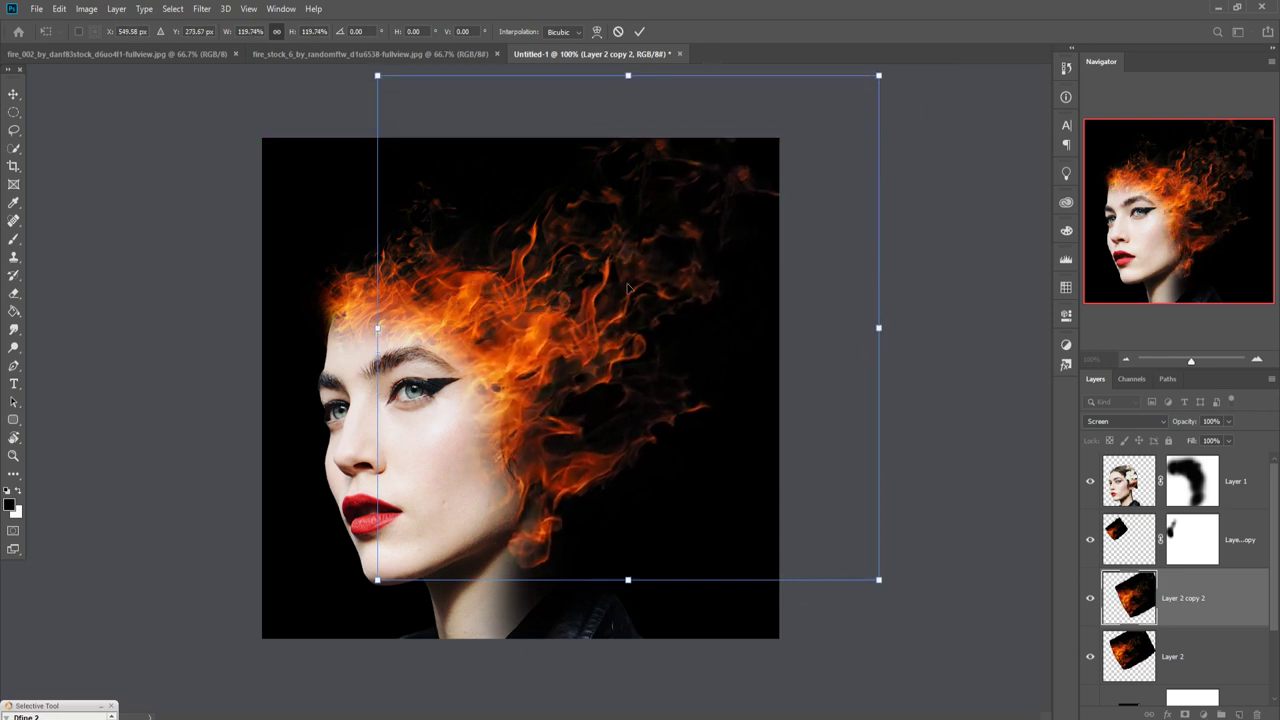
left_click_drag(628, 285, 627, 295)
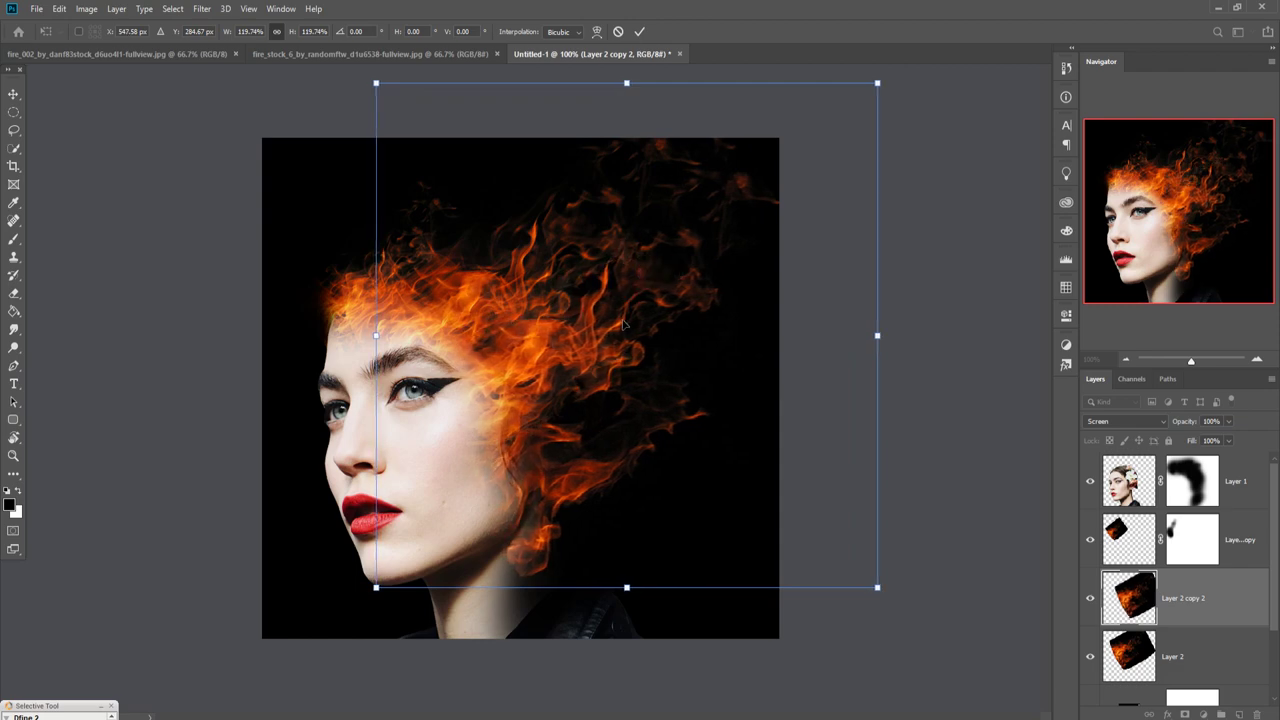
left_click(636, 35)
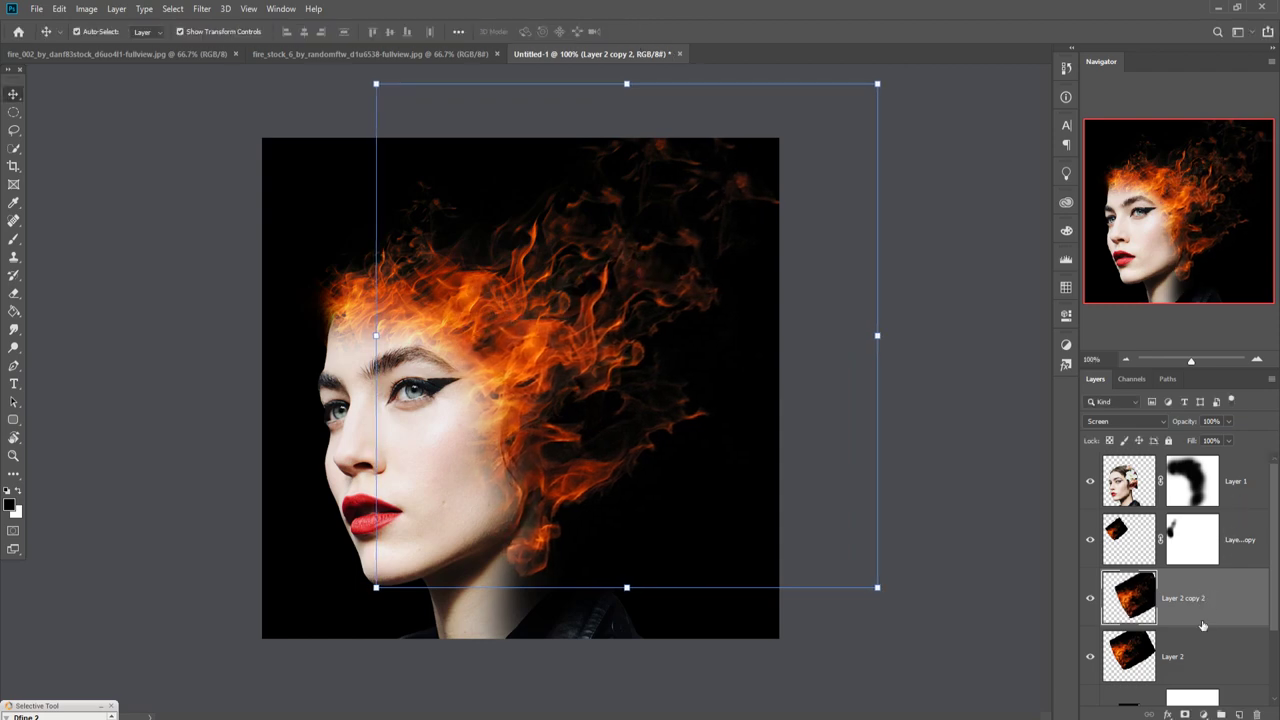
left_click(1192, 485)
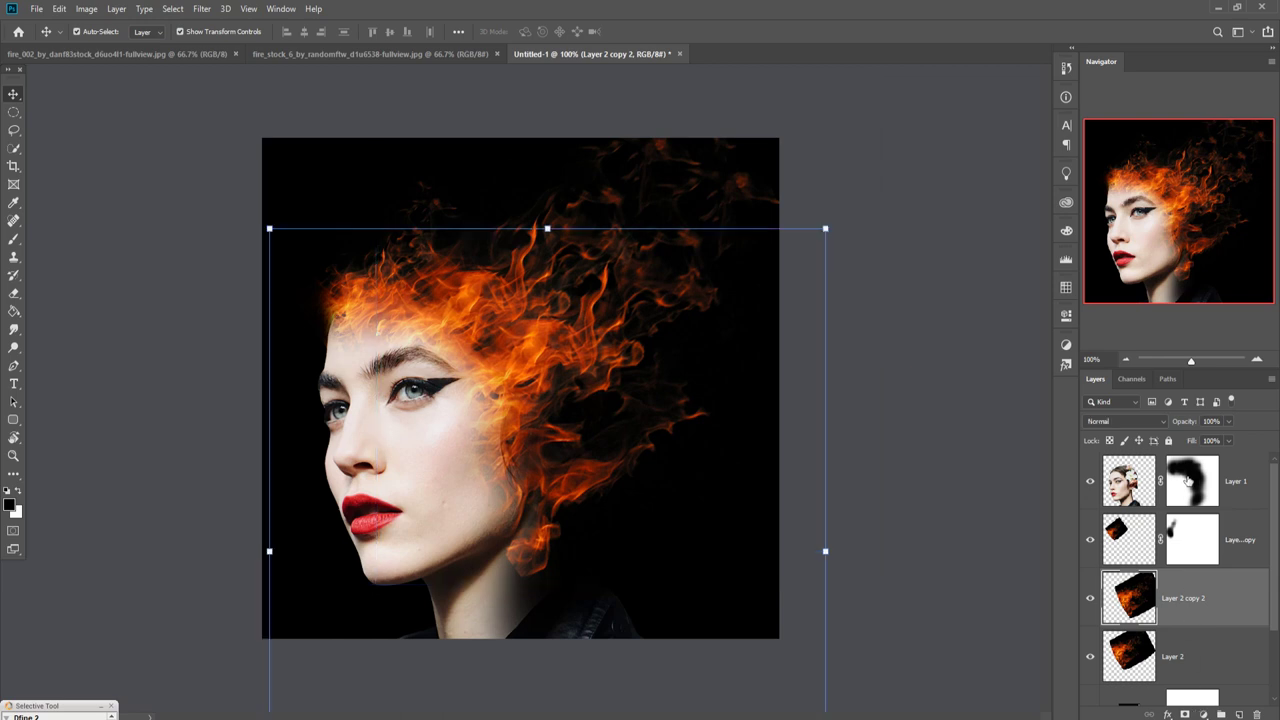
Paint Layer 1's mask over the cheek and jaw with a size-150, 8%-opacity brush.
left_click(13, 241)
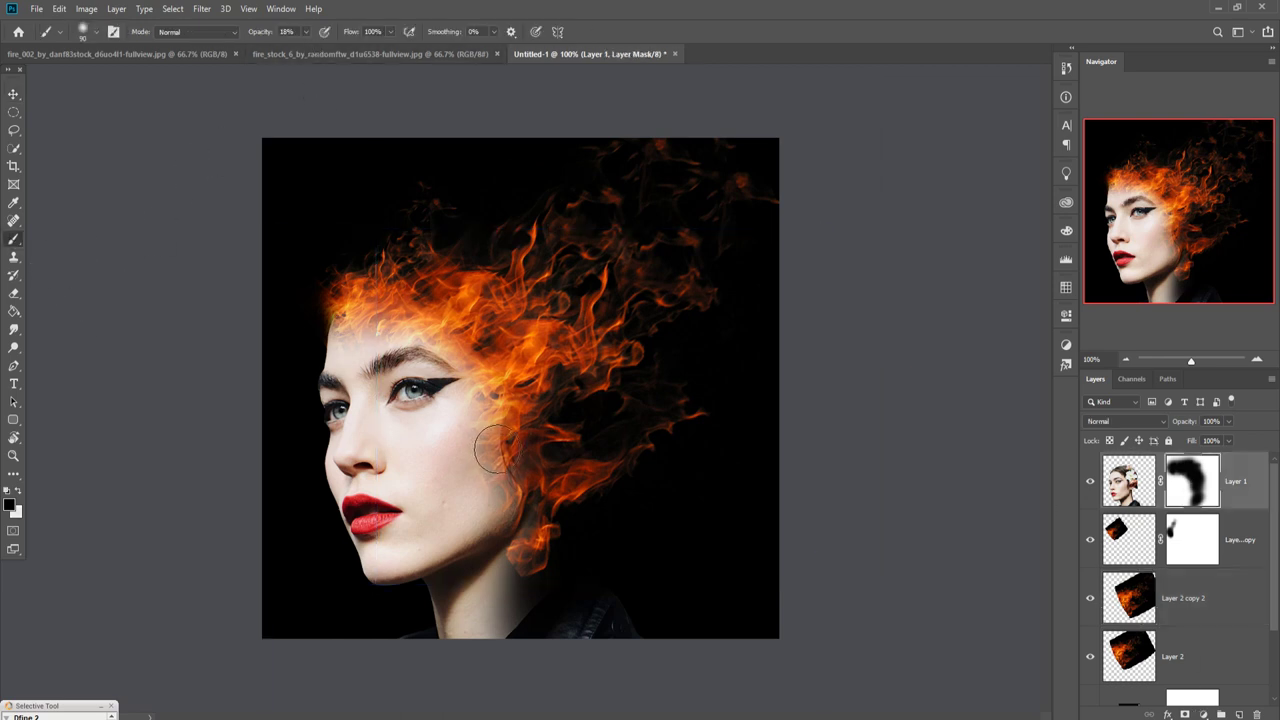
key("bracketright")
key("bracketright")
key("bracketright")
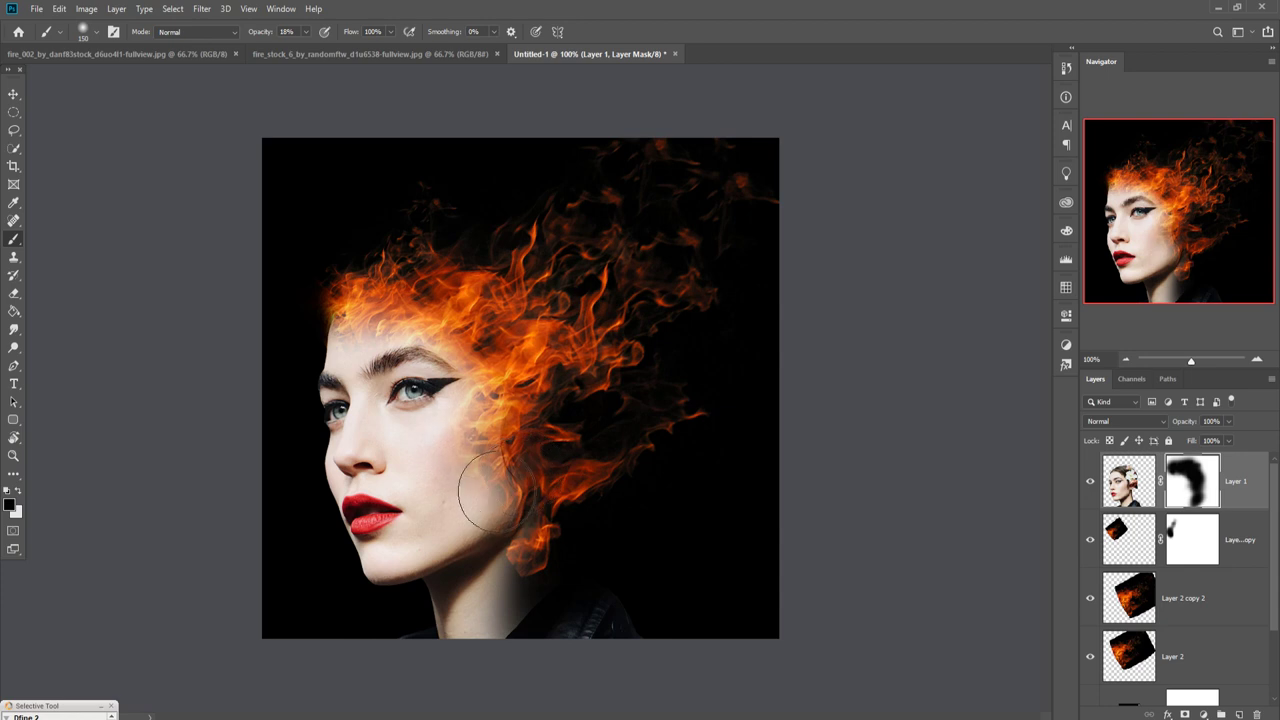
left_click_drag(490, 490, 445, 452)
left_click(307, 32)
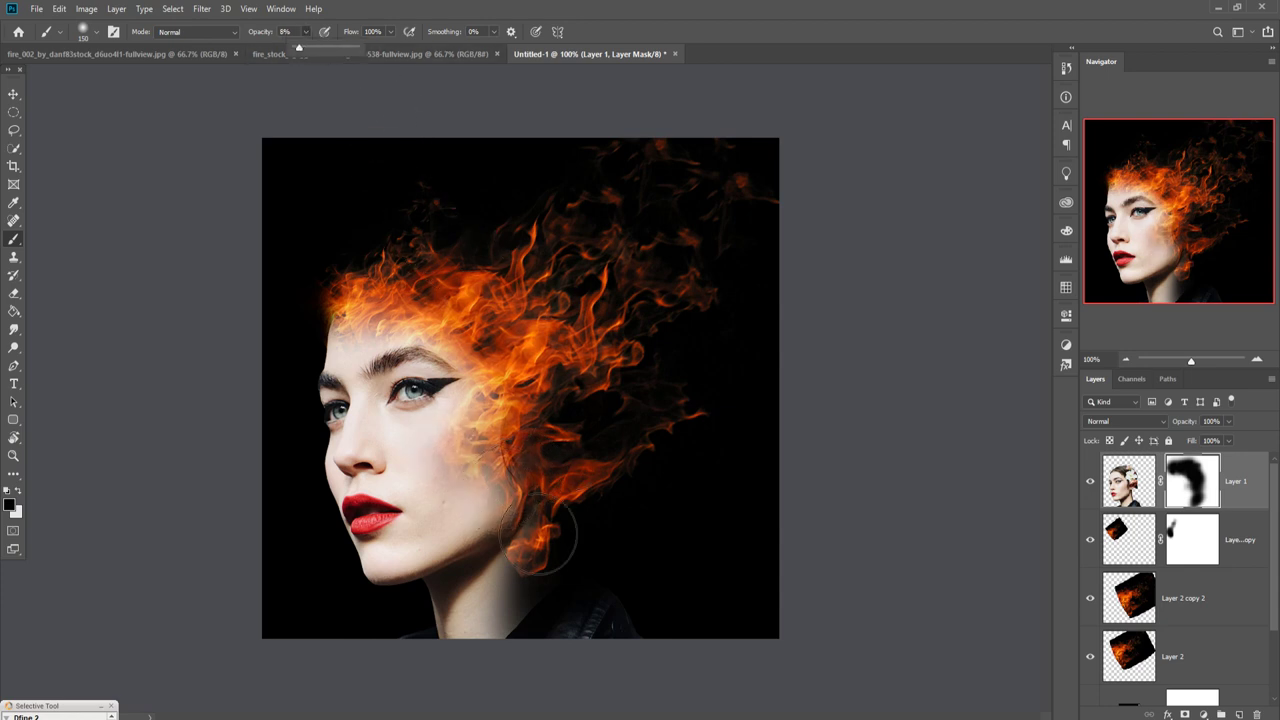
left_click(493, 450)
left_click_drag(486, 481, 540, 540)
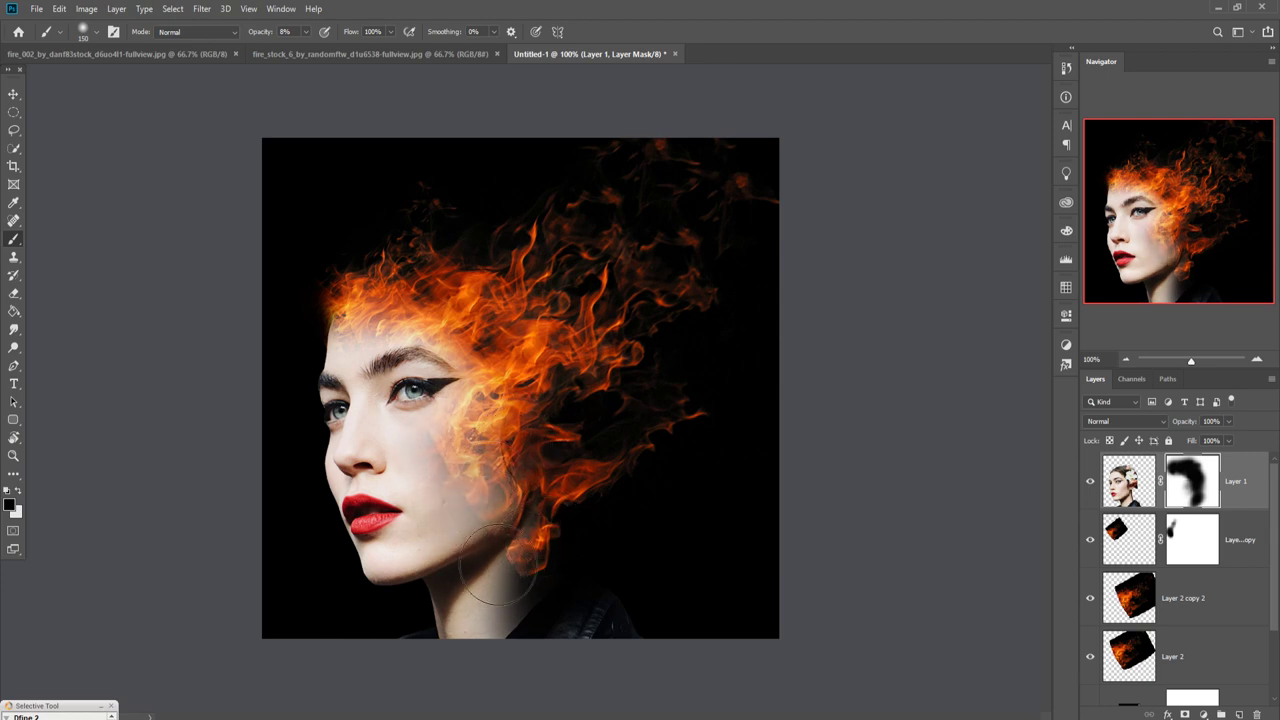
Select the Layer 2 copy 2 flame layer with the Move tool active.
left_click(14, 93)
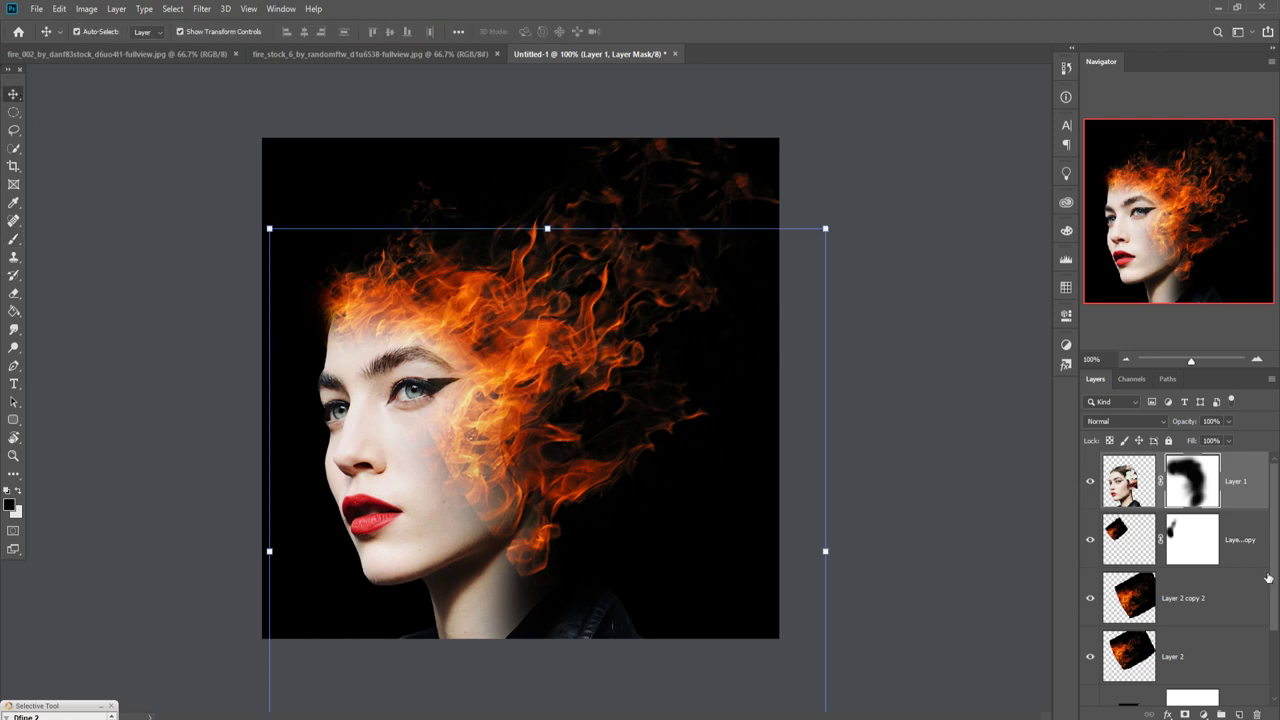
left_click(1136, 540)
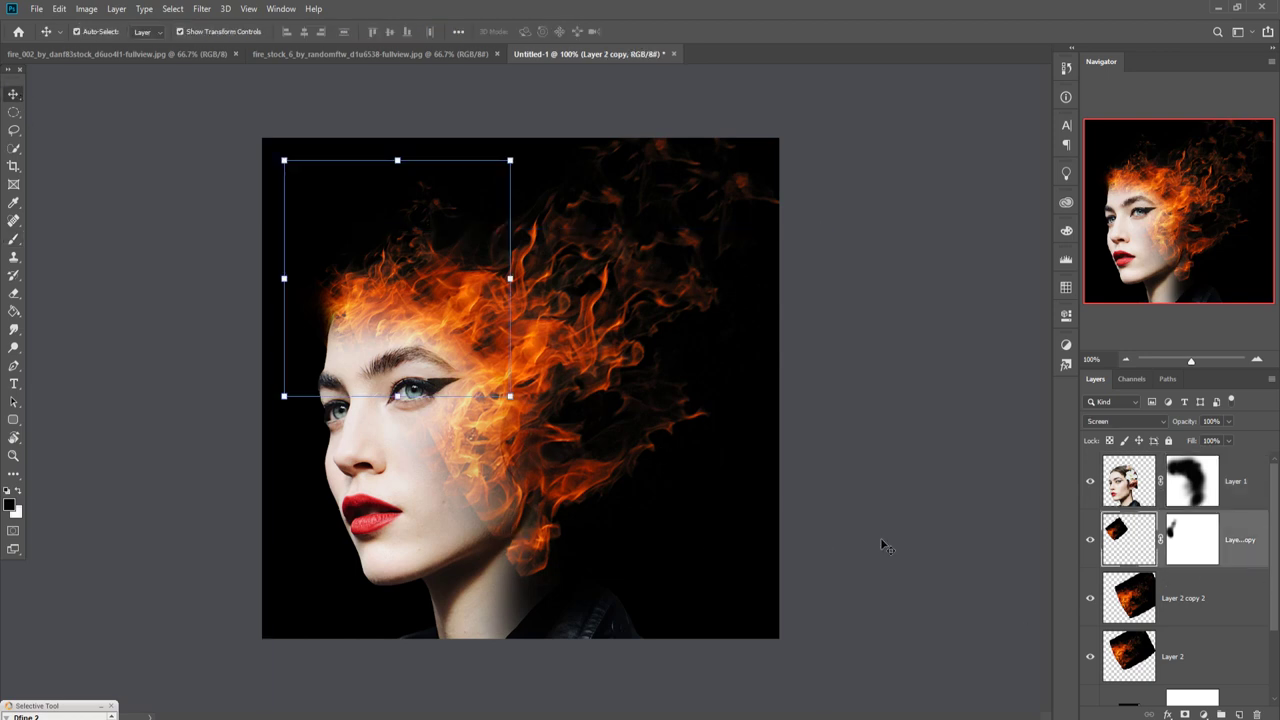
left_click(1129, 596)
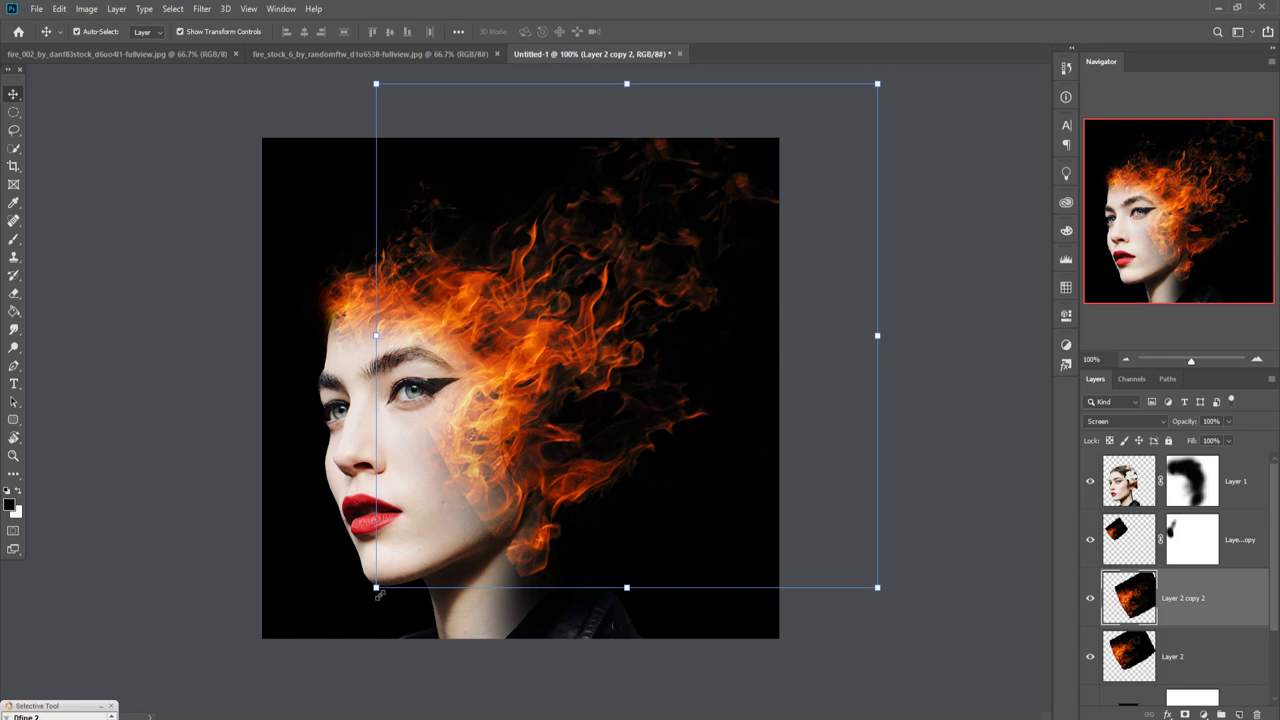
Duplicate Layer 2 copy 2 to create Layer 2 copy 3.
right_click(1209, 597)
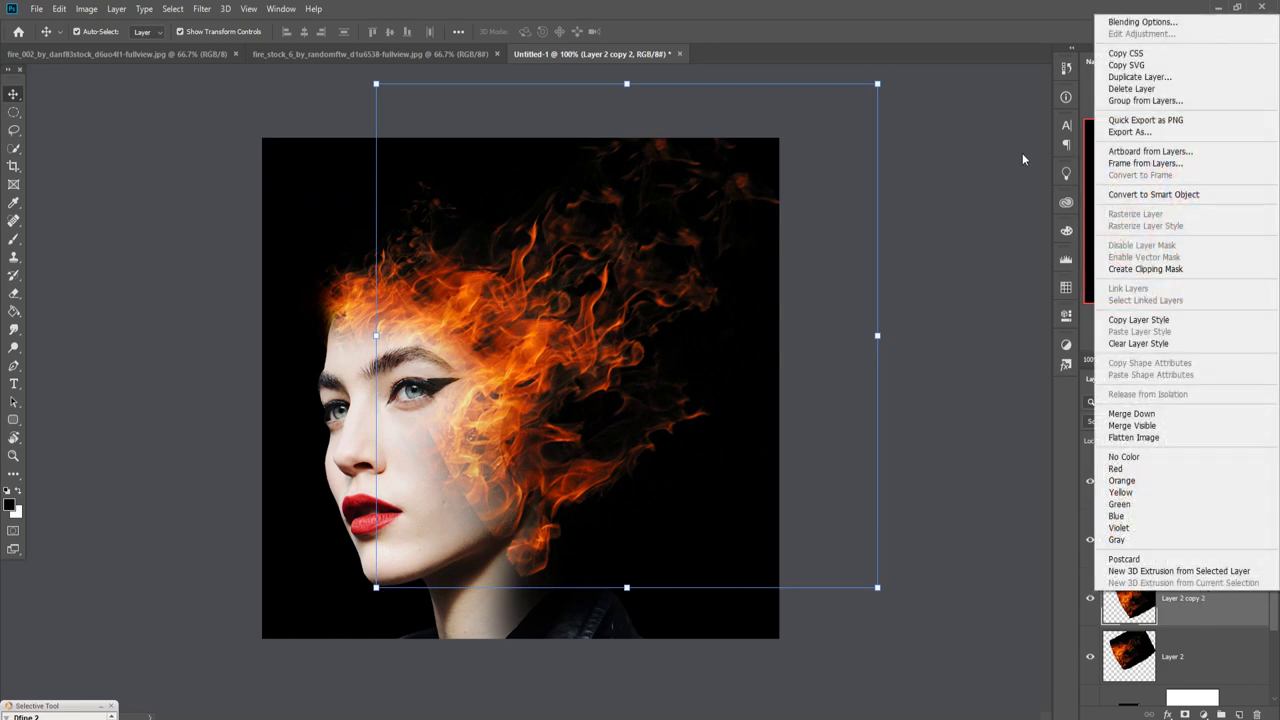
left_click(1139, 77)
left_click(751, 207)
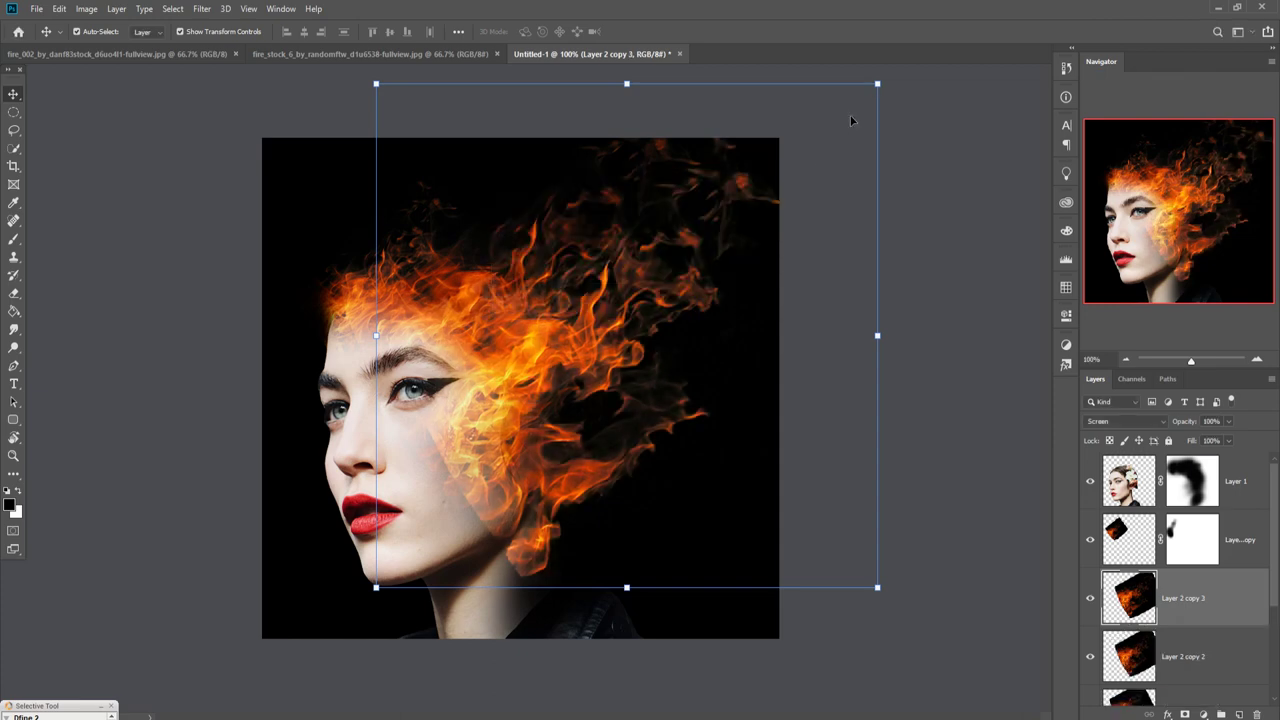
Scale Layer 2 copy 3 to about 82%, move it lower-left, and keep Screen mode.
left_click_drag(877, 86, 751, 210)
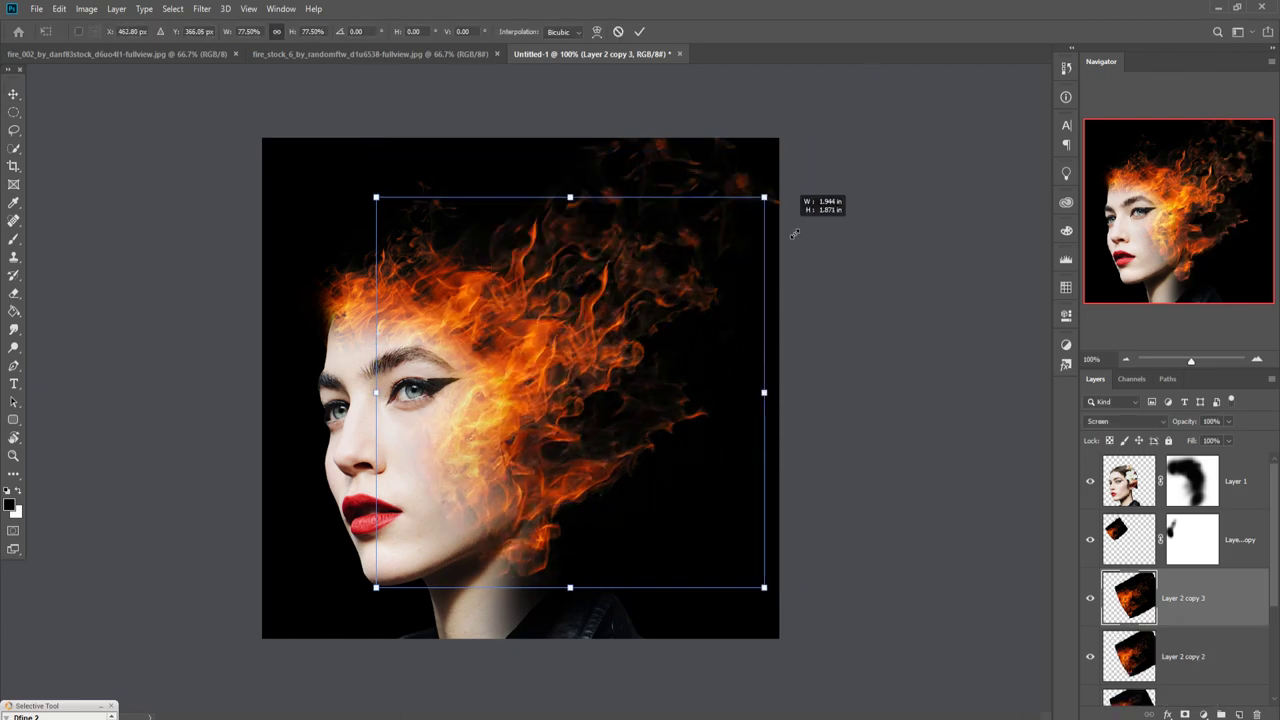
mouse_move(685, 375)
left_mouse_down()
mouse_move(637, 422)
mouse_move(651, 420)
left_mouse_up()
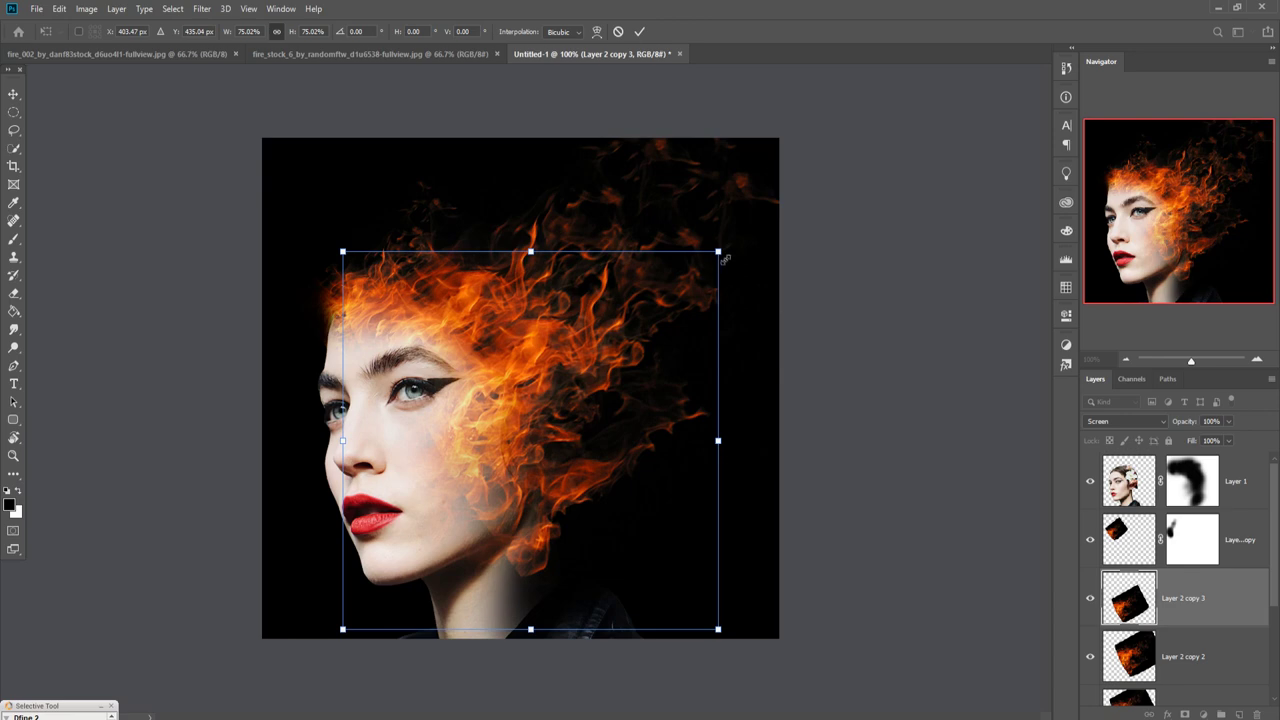
left_click_drag(725, 259, 718, 220)
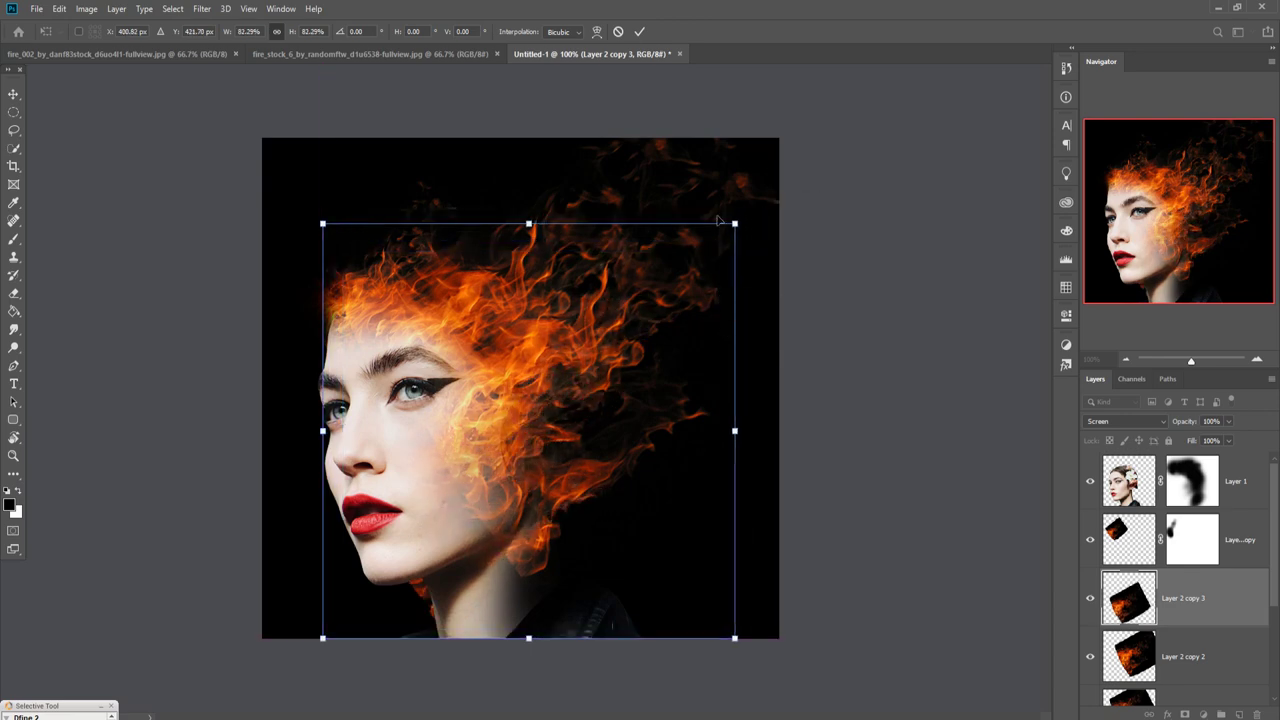
left_click(640, 33)
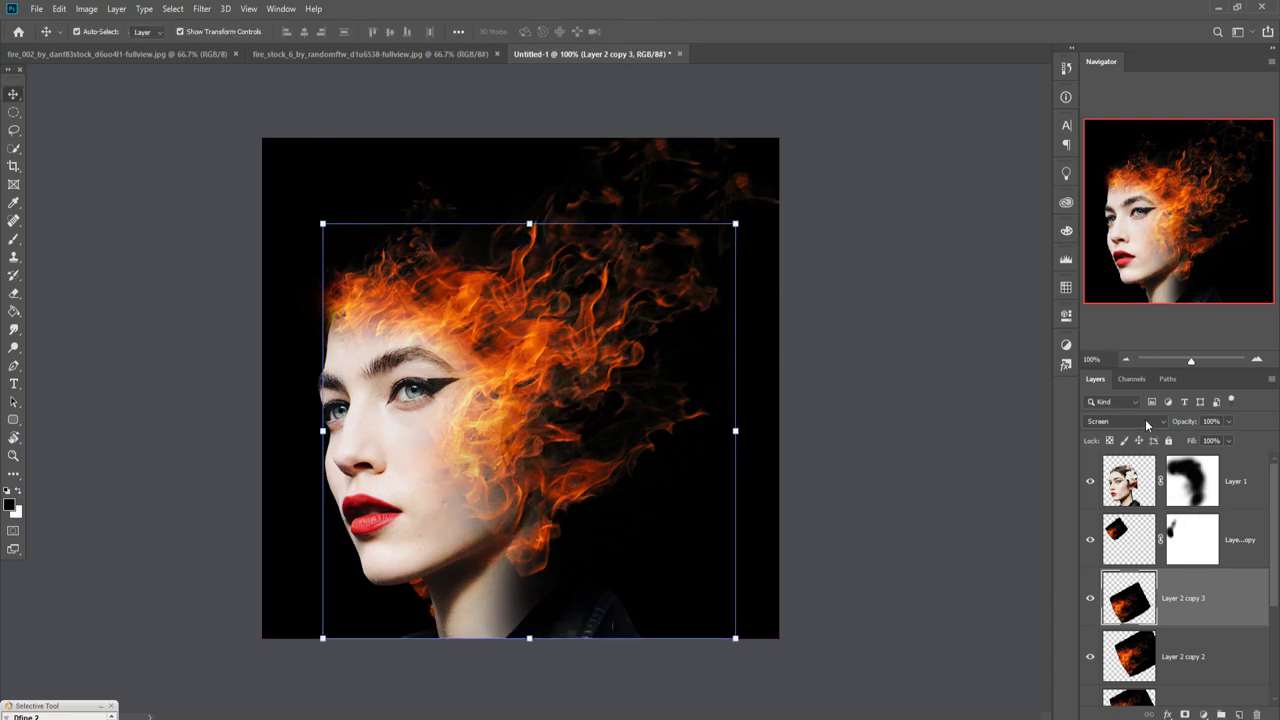
left_click(1145, 419)
left_click(1219, 603)
Add a mask to Layer 2 copy 2 and paint out the flames over the cheek and neck.
left_click(1194, 537)
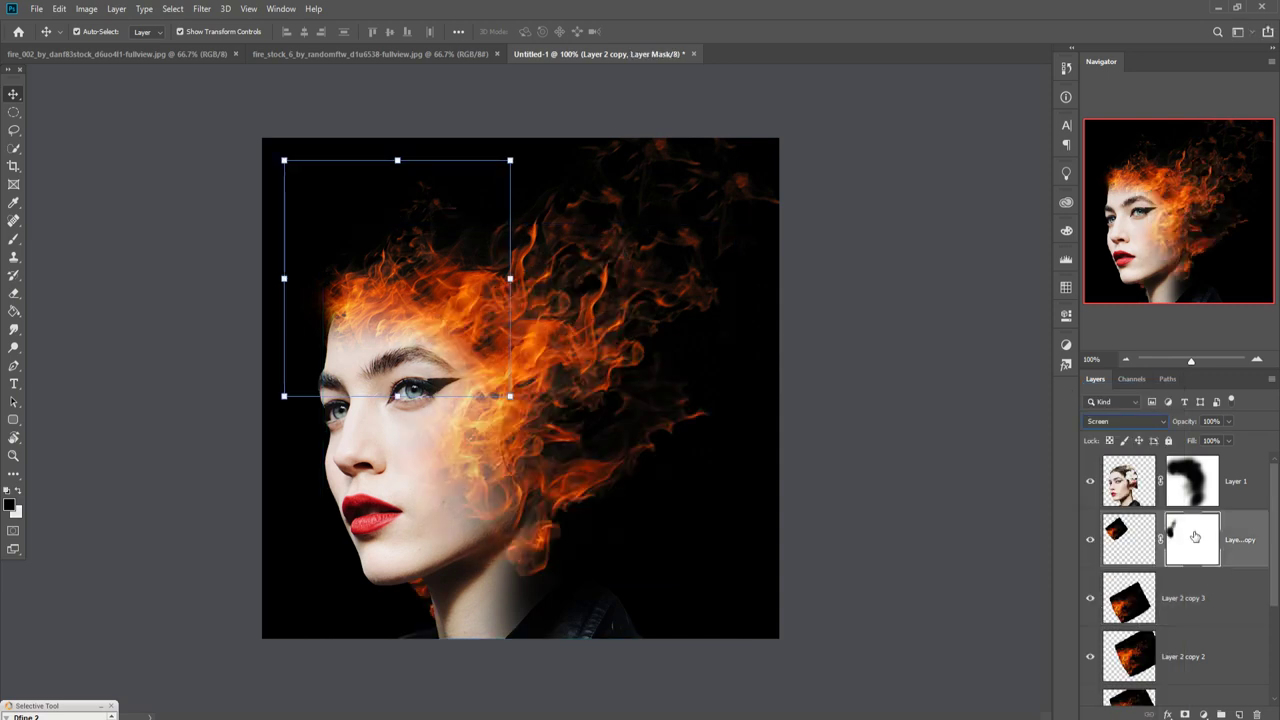
left_click(1178, 659)
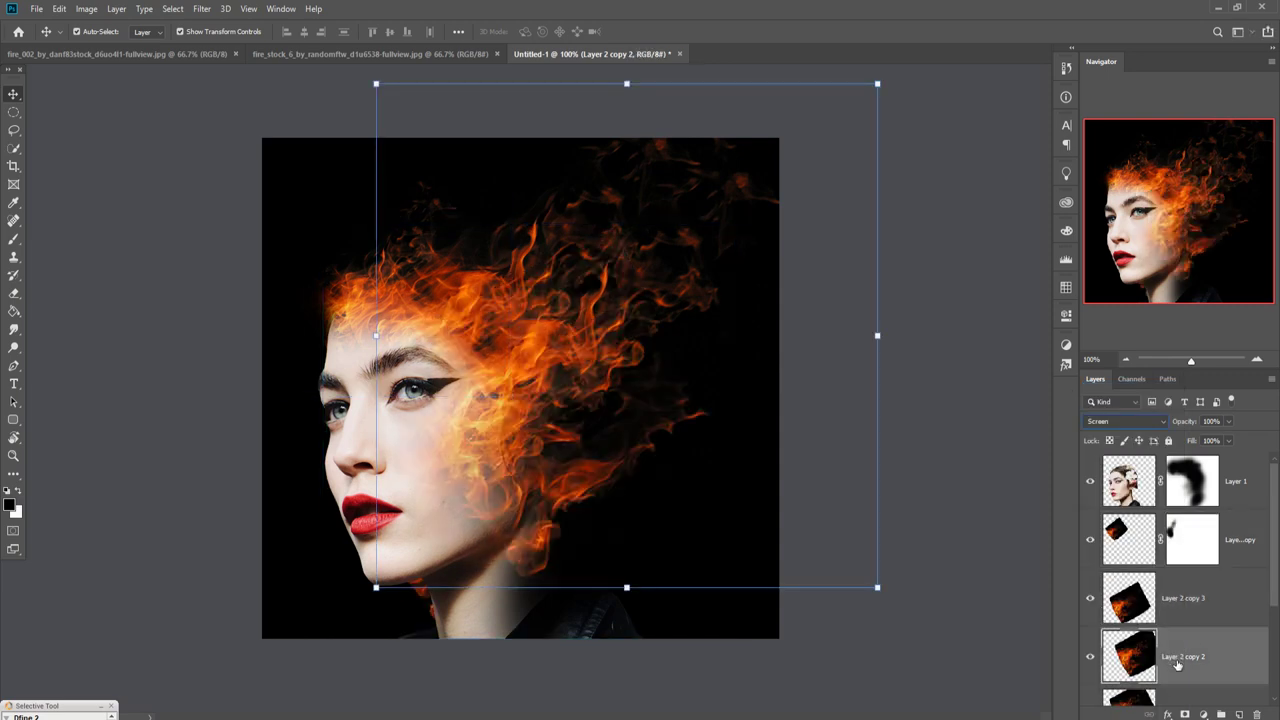
left_click(1184, 714)
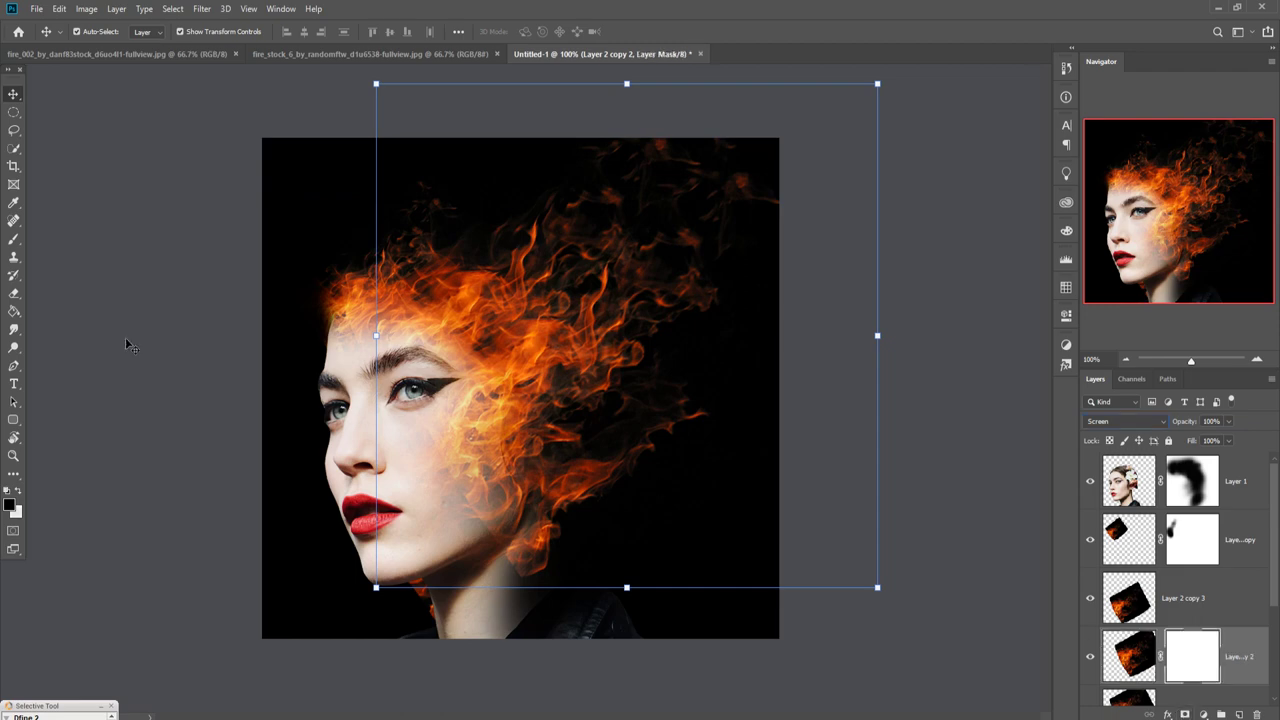
left_click(13, 240)
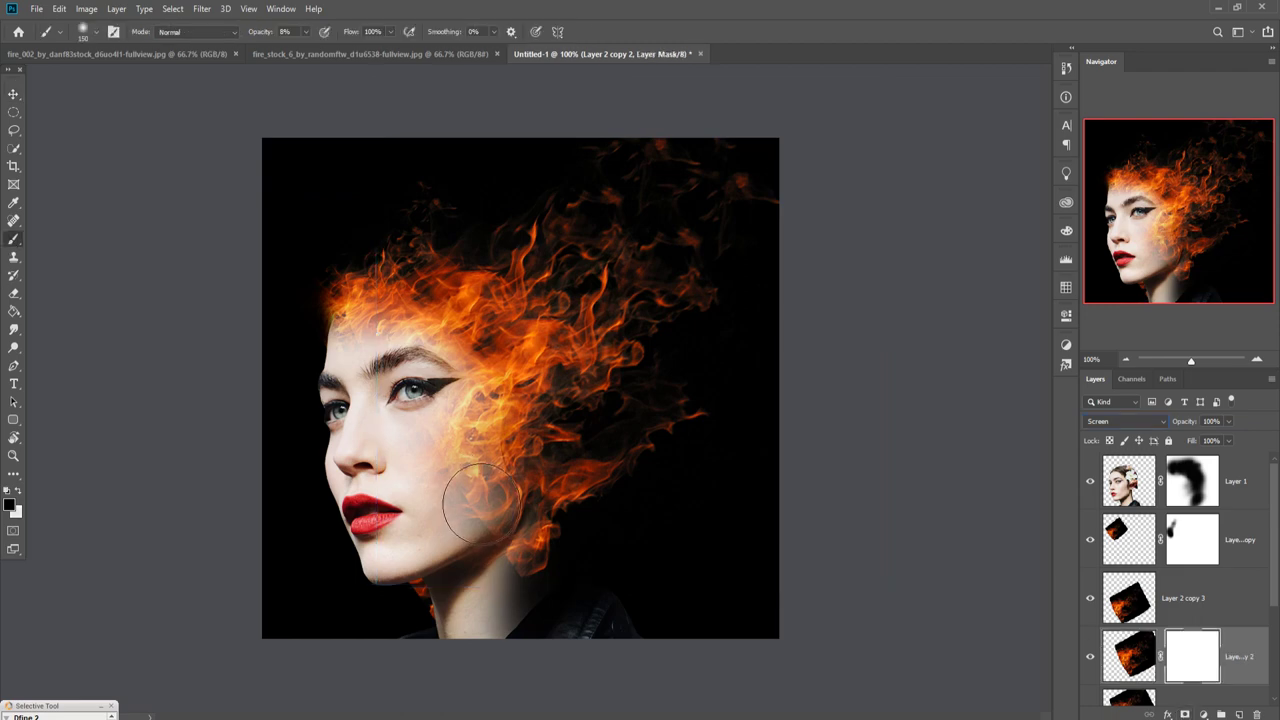
mouse_move(482, 502)
left_mouse_down()
mouse_move(522, 576)
mouse_move(544, 581)
mouse_move(469, 538)
mouse_move(449, 508)
mouse_move(478, 541)
mouse_move(468, 528)
left_mouse_up()
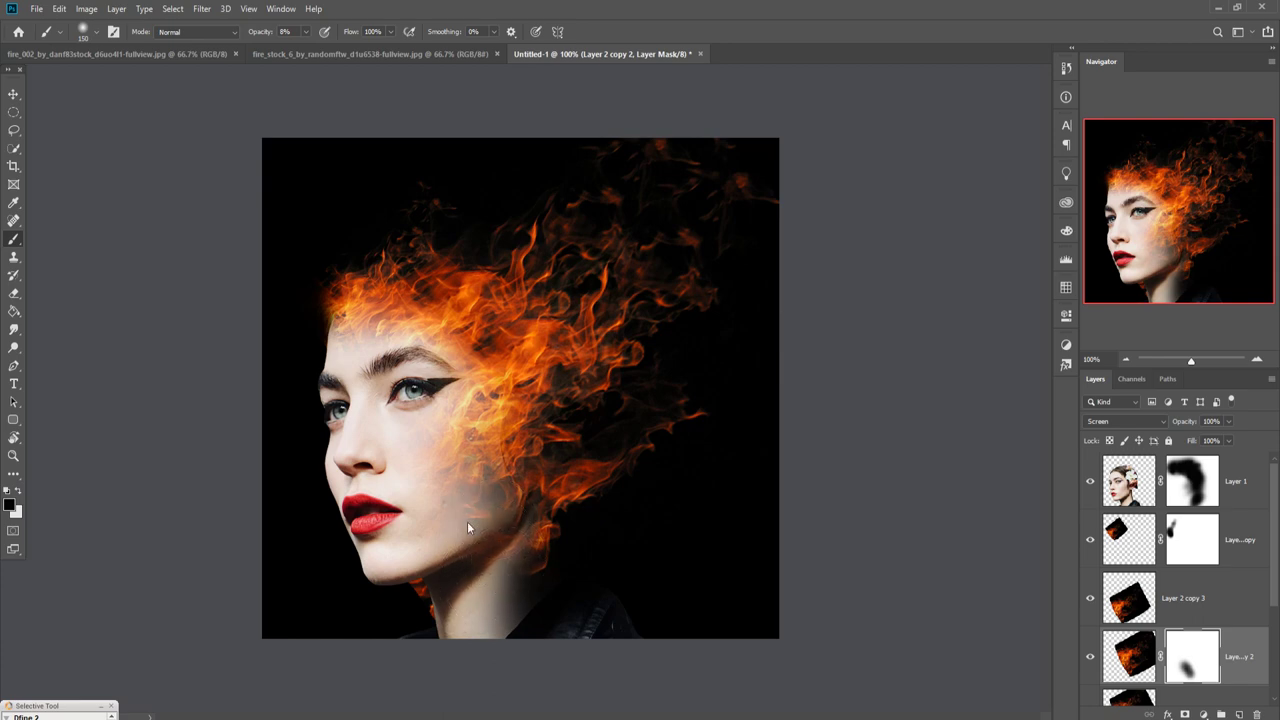
left_click(1221, 587)
Add a layer mask to Layer 2 copy 3 and shrink the brush for finer masking.
left_click(1186, 714)
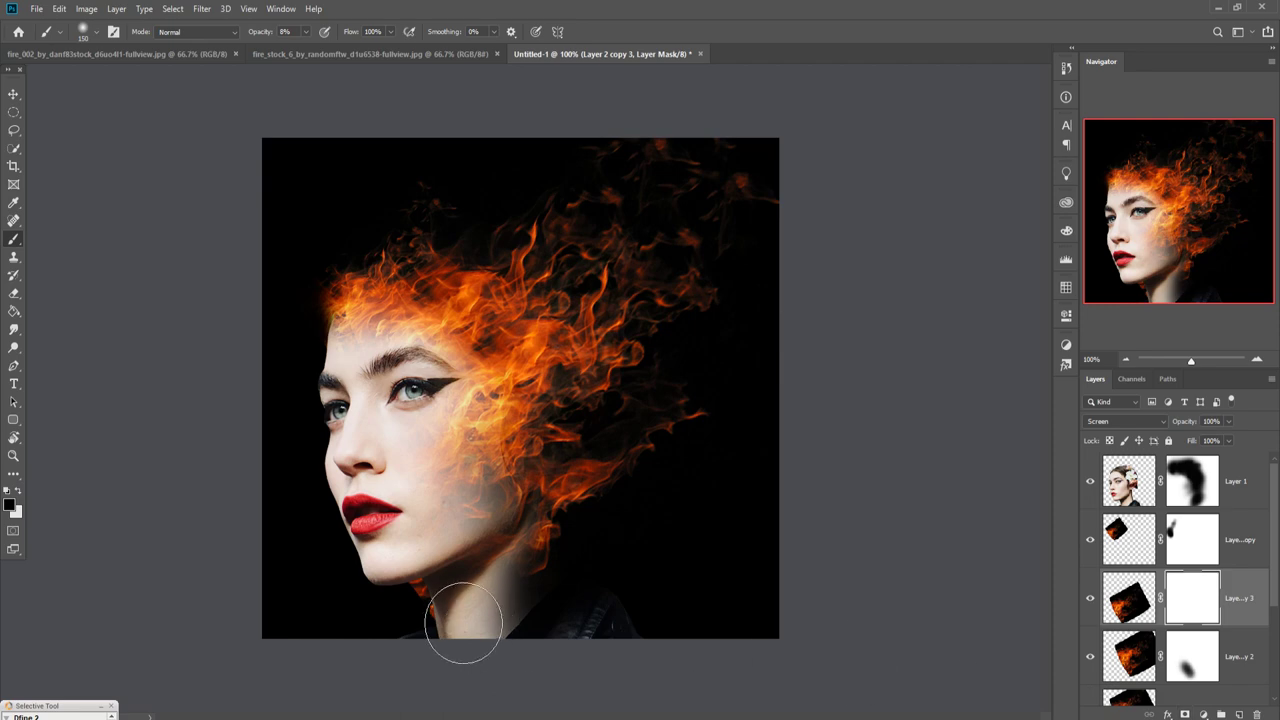
key("bracketleft")
key("bracketleft")
key("bracketleft")
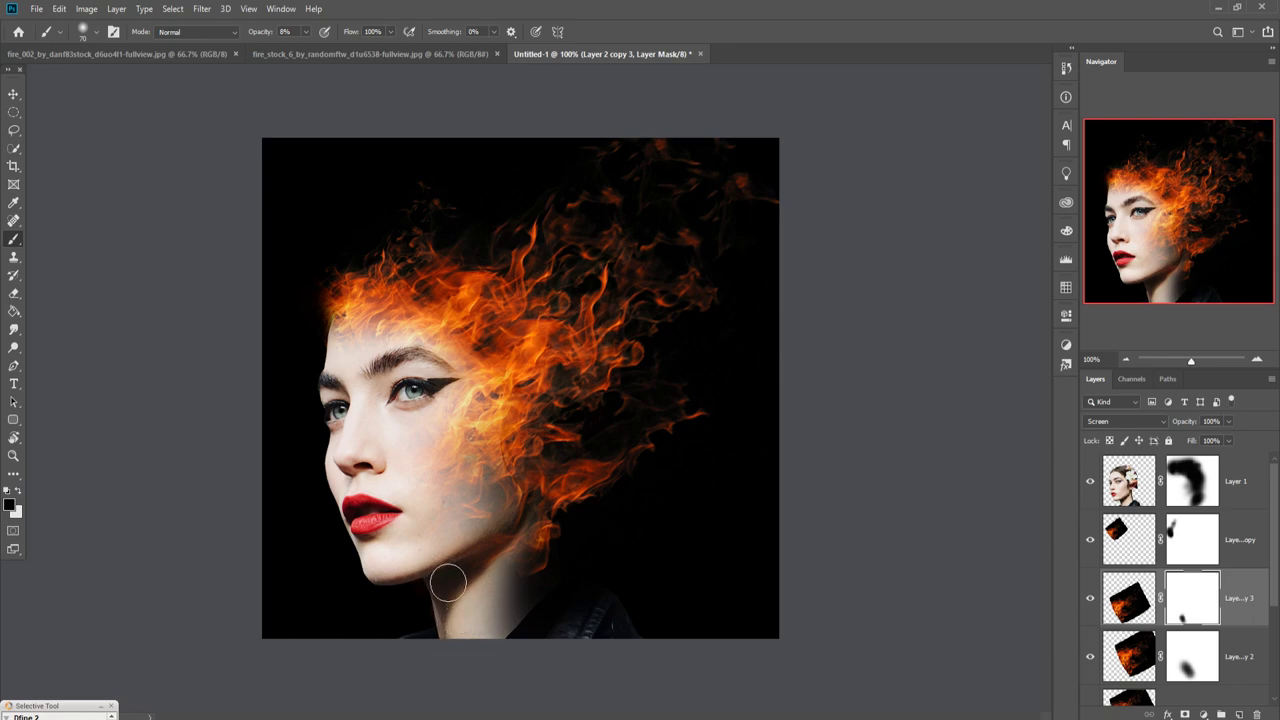
Select the portrait layer, Layer 1, and open the Camera Raw Filter.
left_click(14, 94)
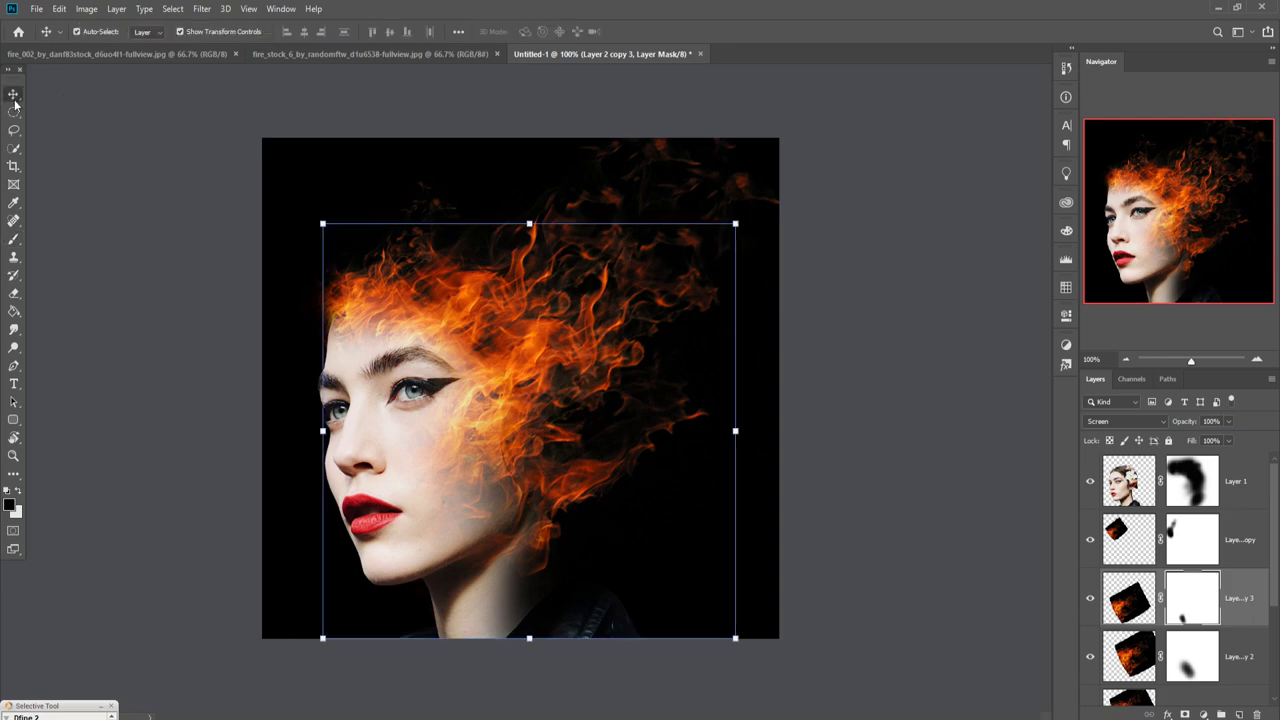
left_click(1122, 485)
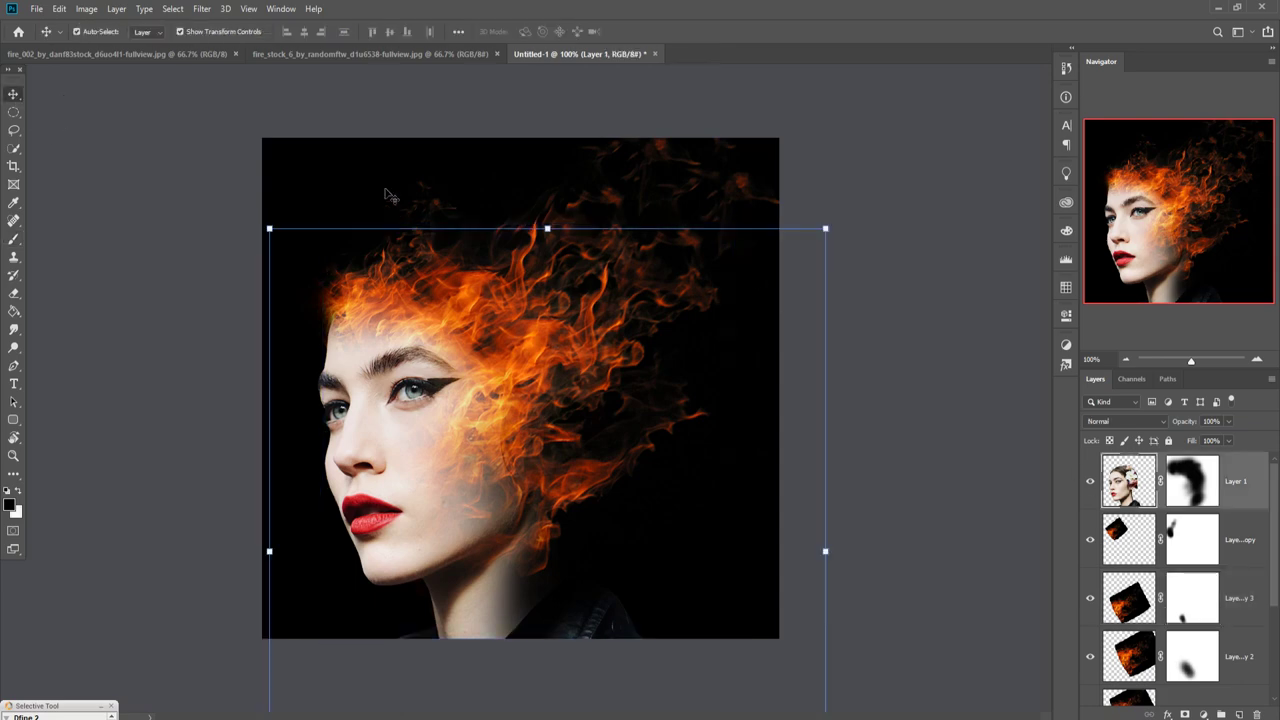
left_click(201, 9)
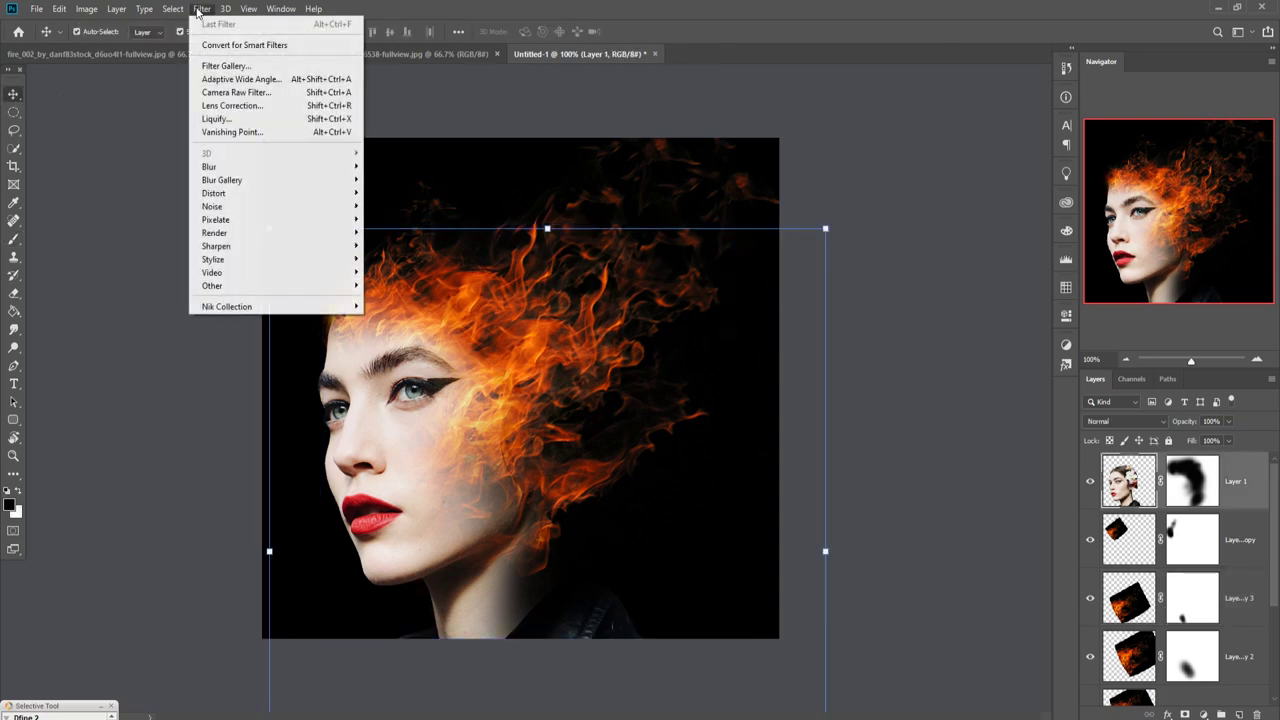
left_click(213, 96)
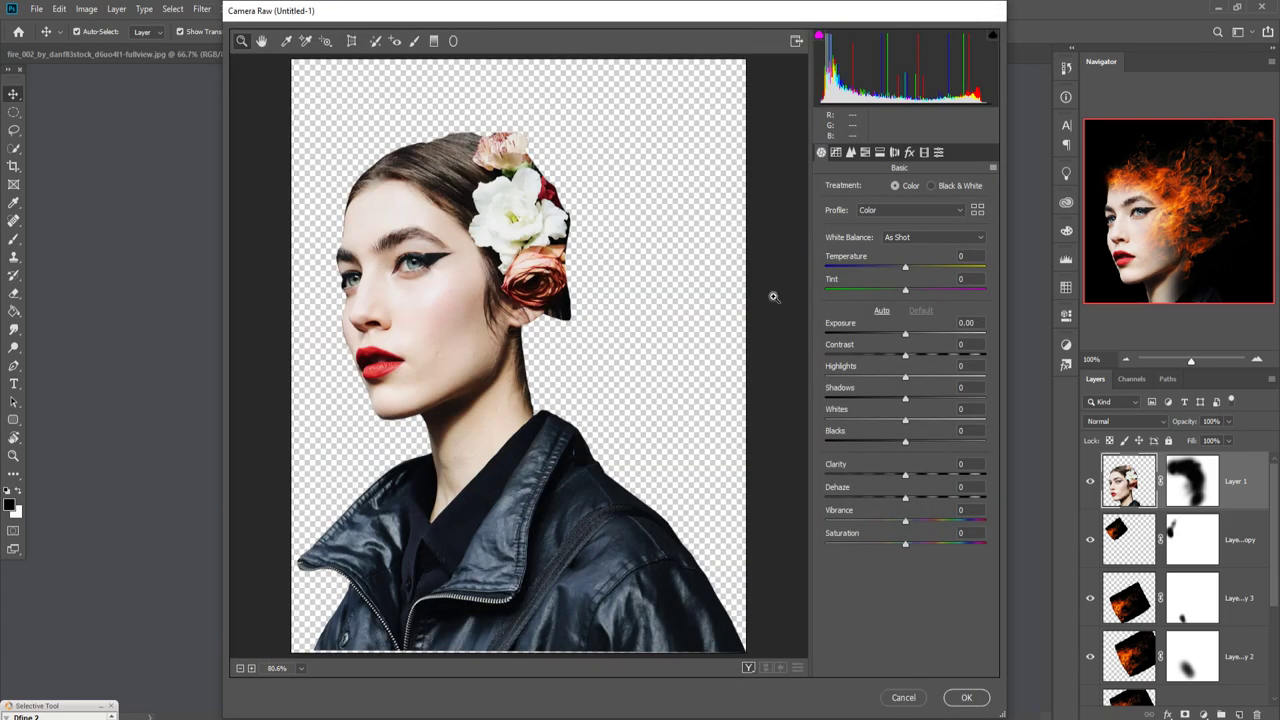
Apply Camera Raw with Clarity +31, Saturation +34, Exposure -0.15, Shadows -33, lower highlights and blacks.
left_click_drag(906, 475, 931, 481)
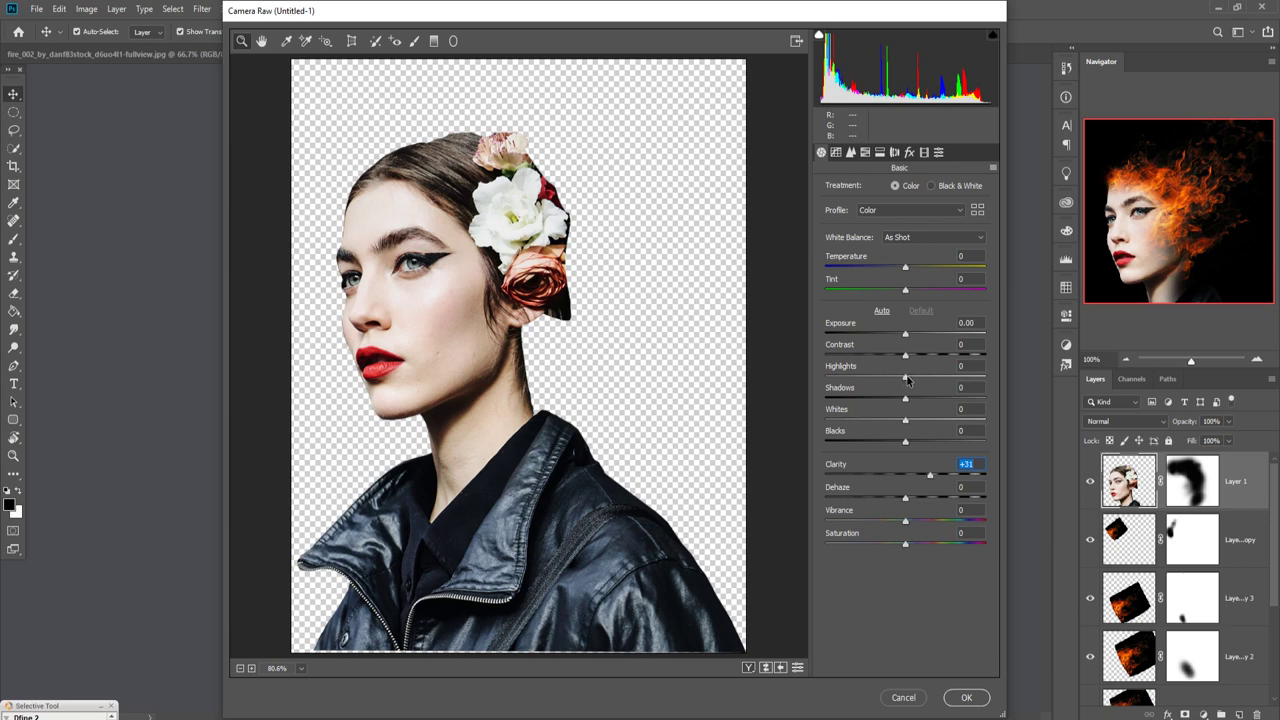
left_click_drag(907, 379, 893, 385)
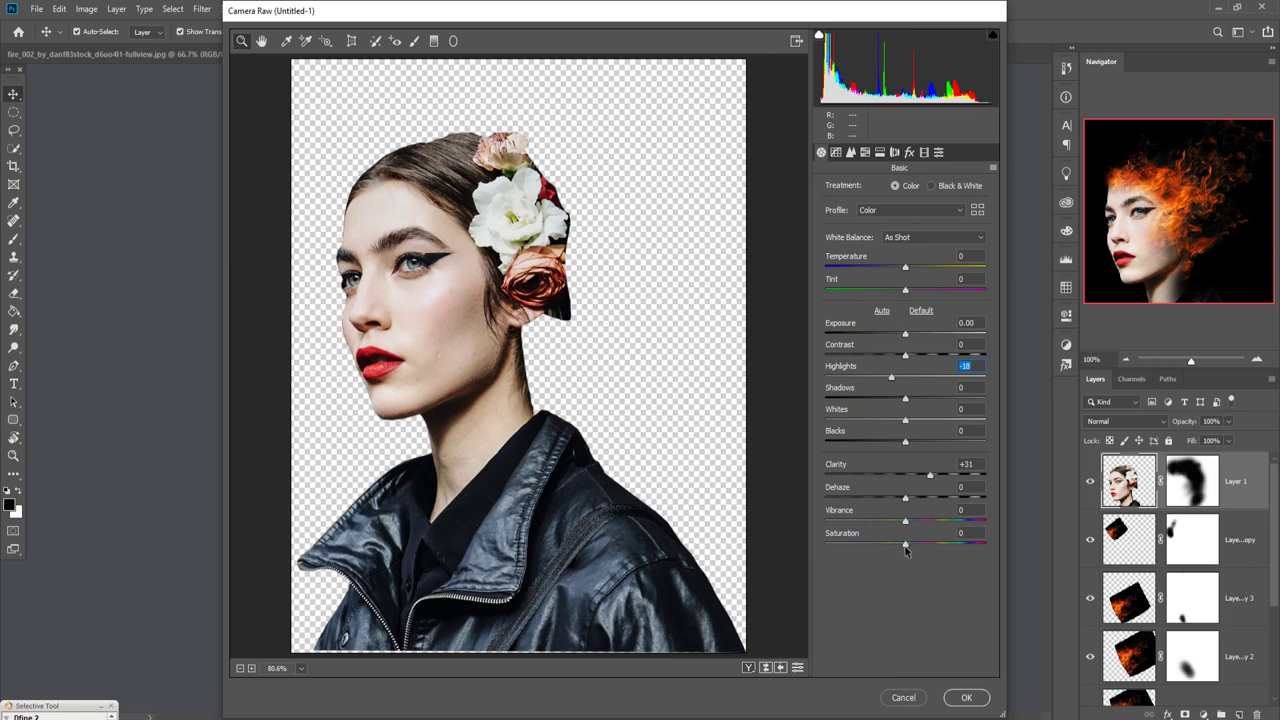
left_click_drag(905, 544, 922, 545)
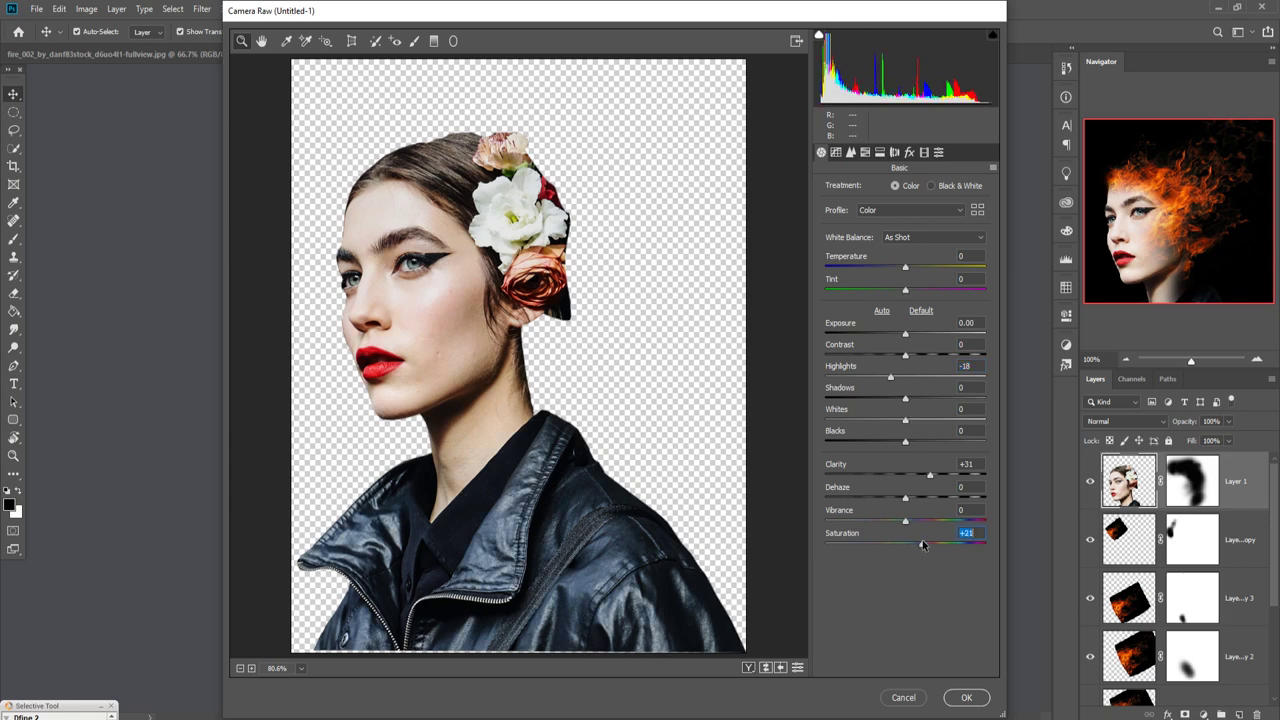
left_click(907, 336)
left_click_drag(907, 338, 905, 339)
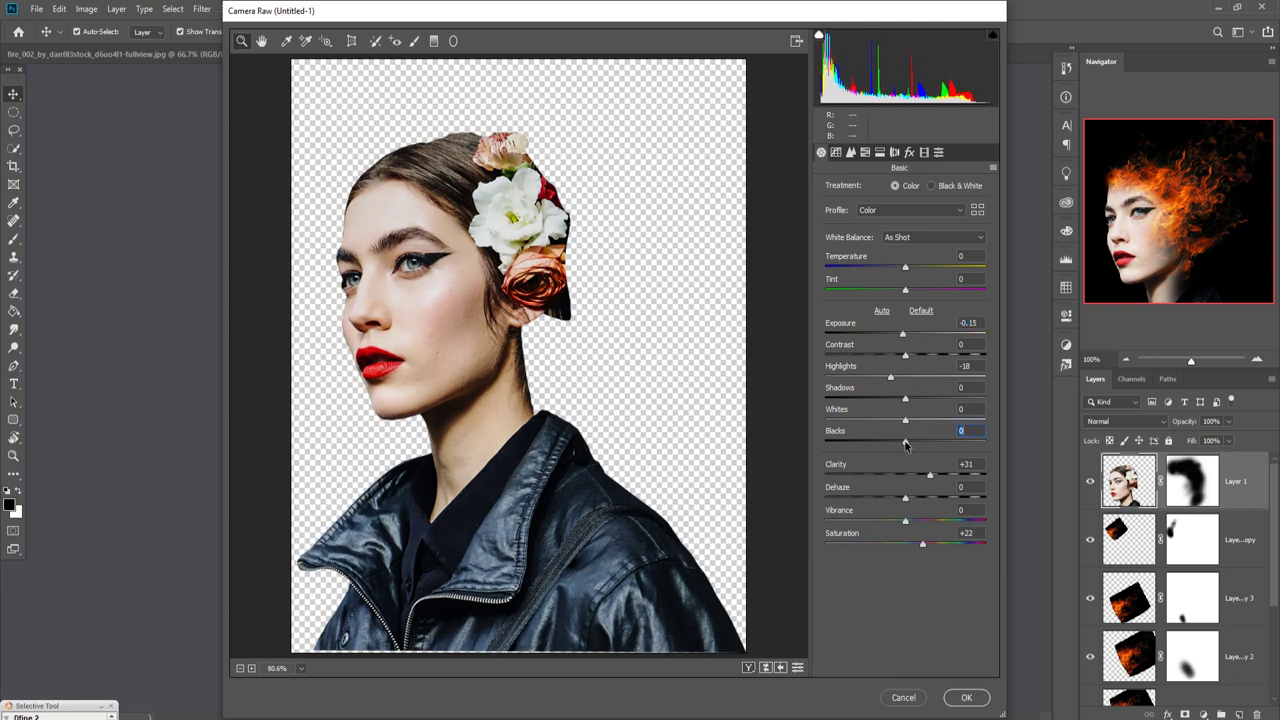
left_click_drag(906, 445, 890, 442)
mouse_move(906, 399)
left_mouse_down()
mouse_move(878, 400)
mouse_move(888, 419)
left_mouse_up()
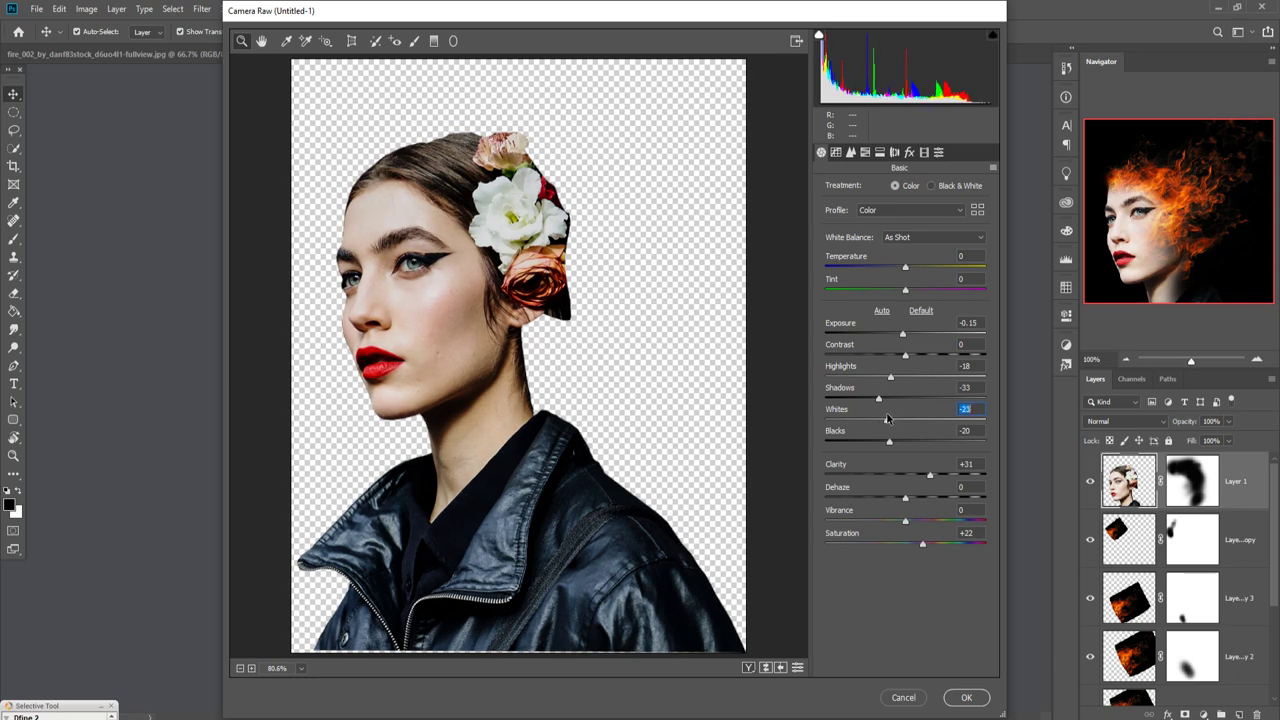
left_click_drag(922, 544, 930, 546)
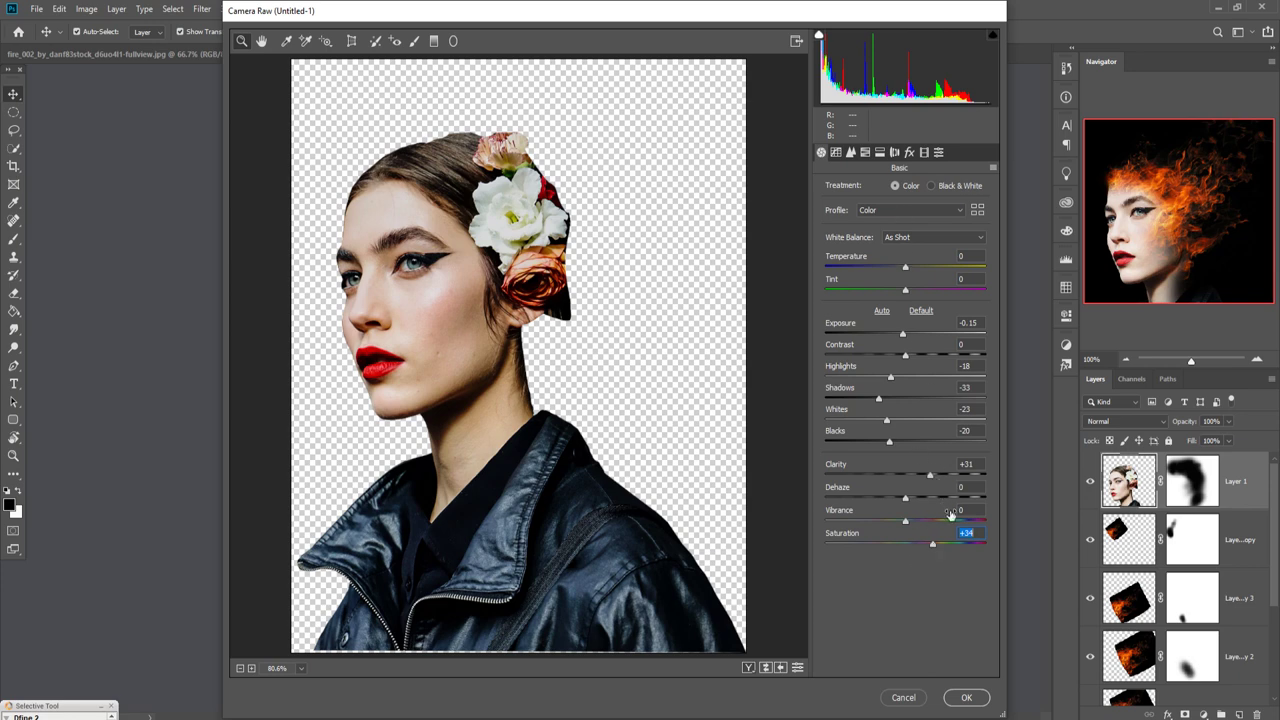
left_click(966, 697)
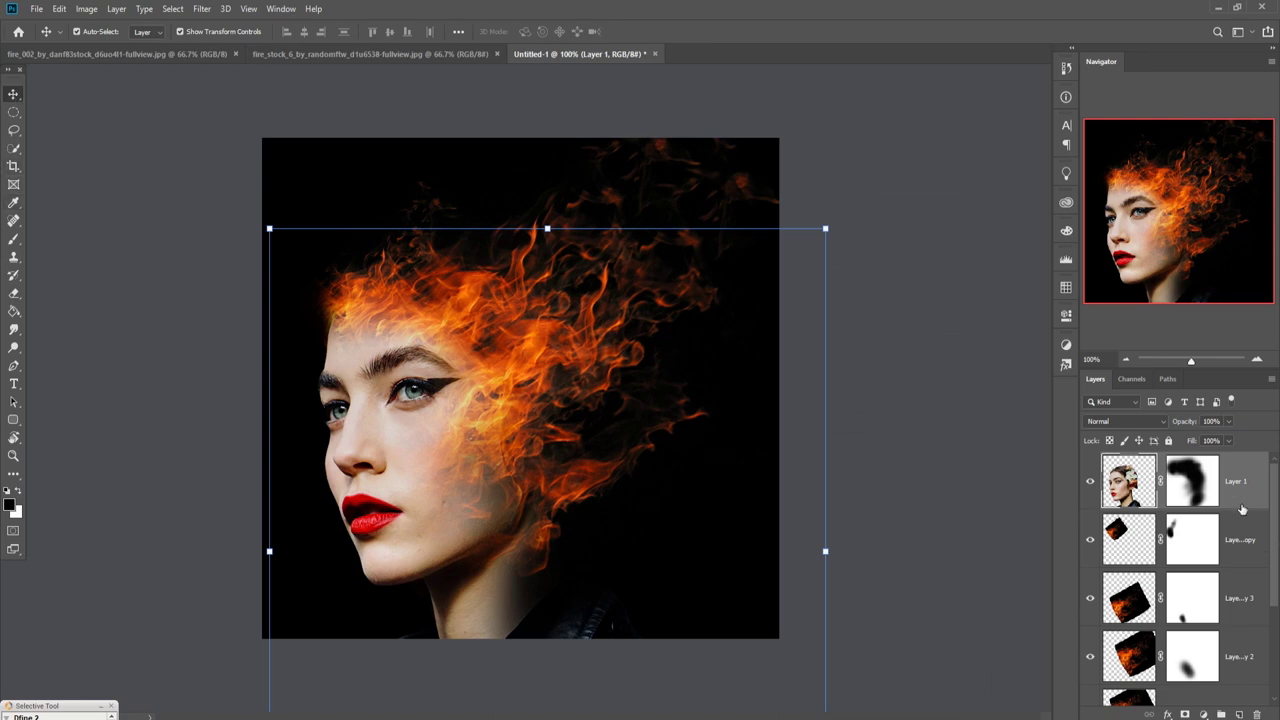
Create a new Layer 3 clipped to the portrait in Overlay blend mode.
left_click(1246, 710)
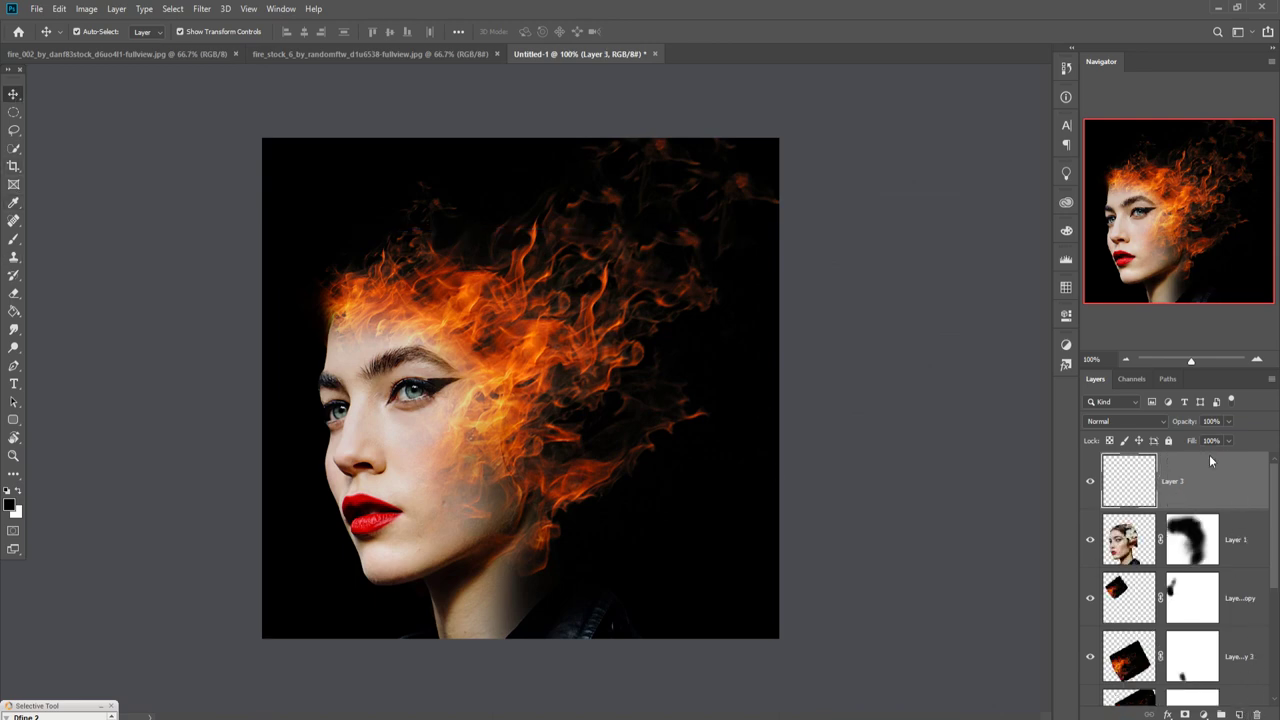
right_click(1209, 454)
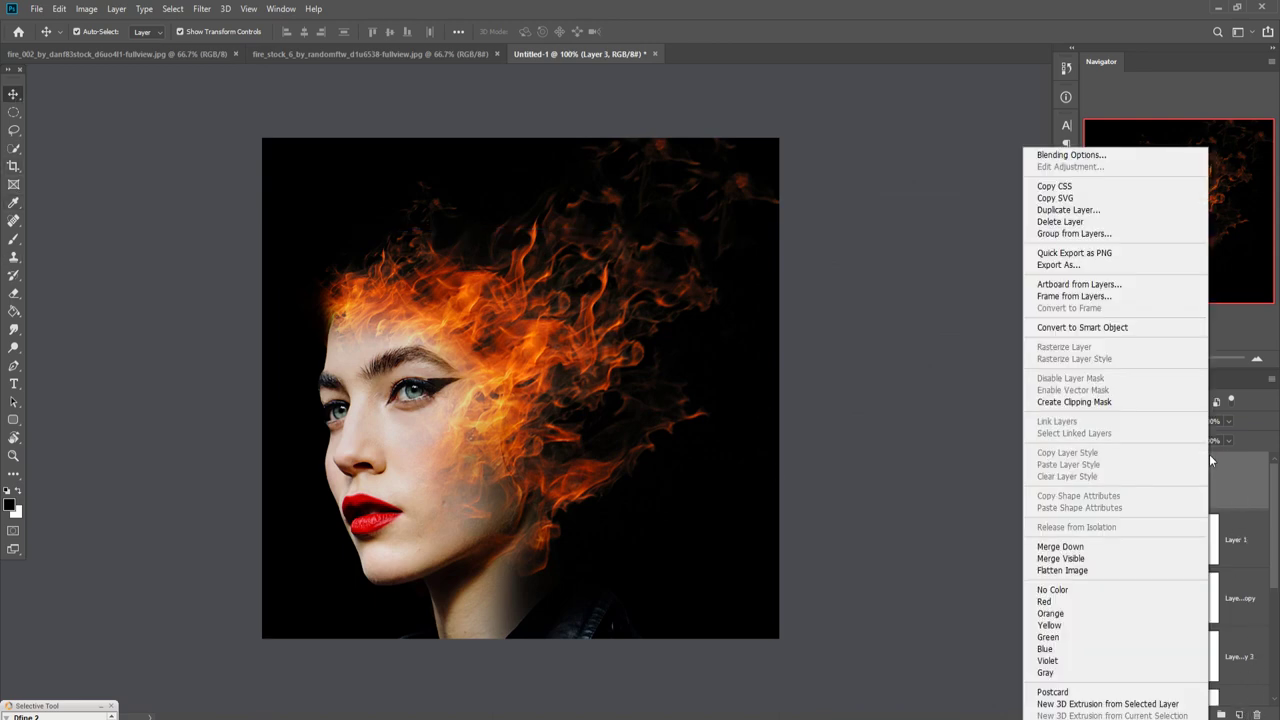
left_click(1088, 403)
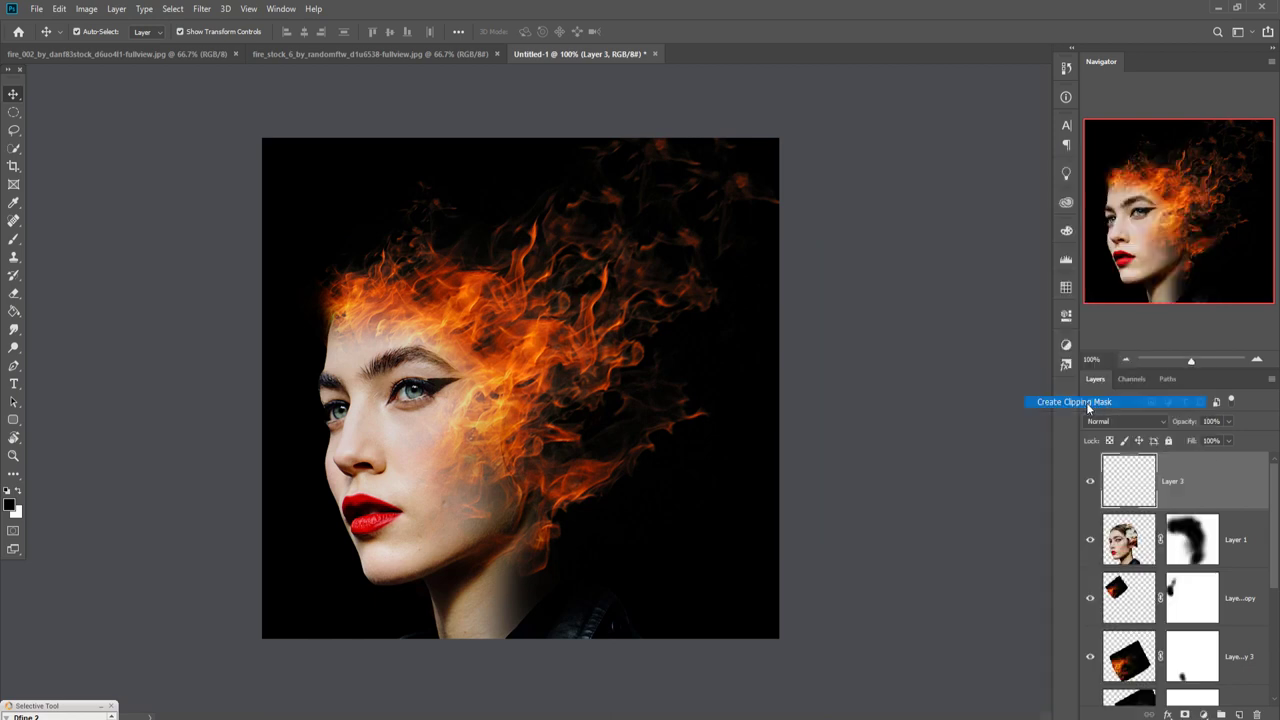
left_click(1154, 421)
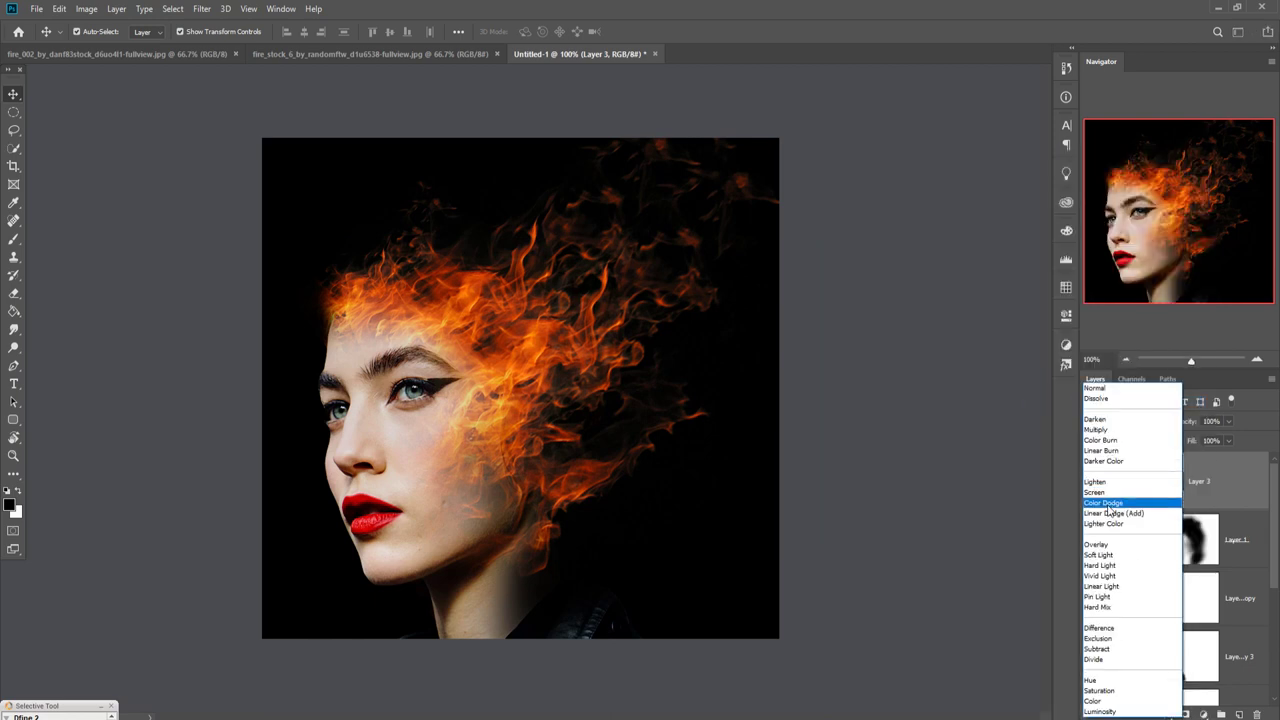
left_click(1110, 546)
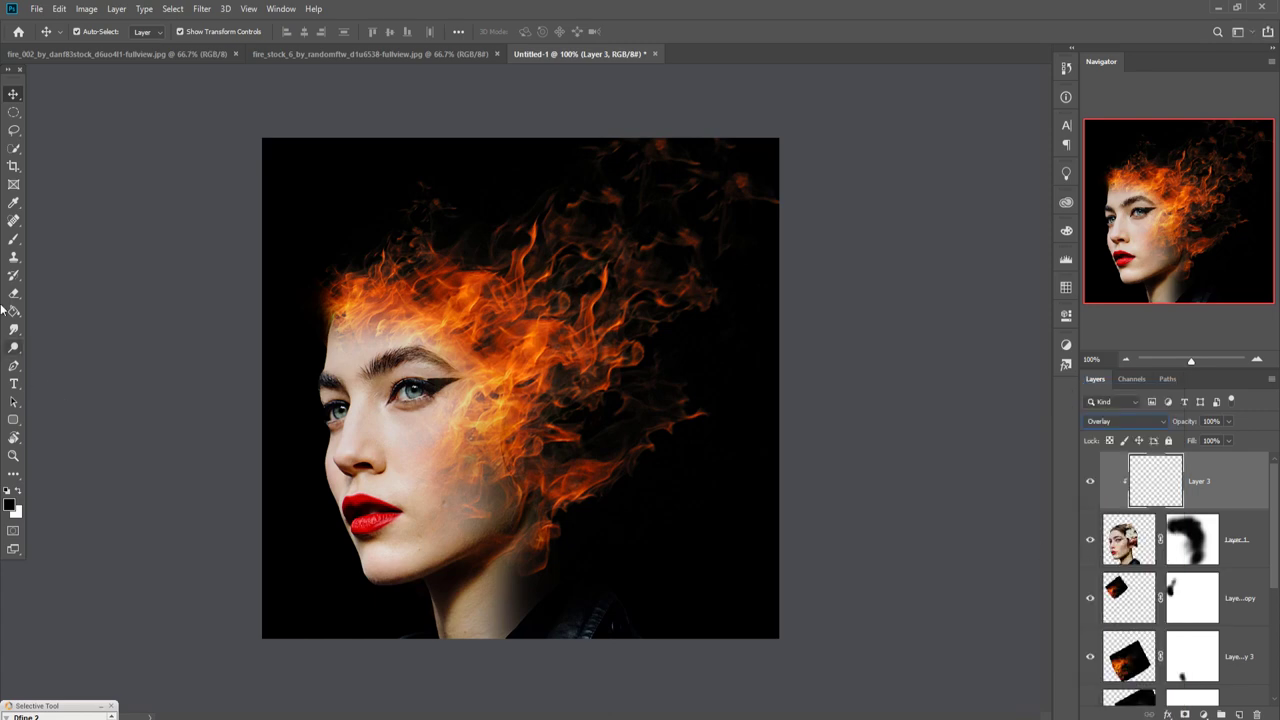
Set the brush colour to orange #da6e0e sampled from the flames.
left_click(14, 239)
left_click(12, 507)
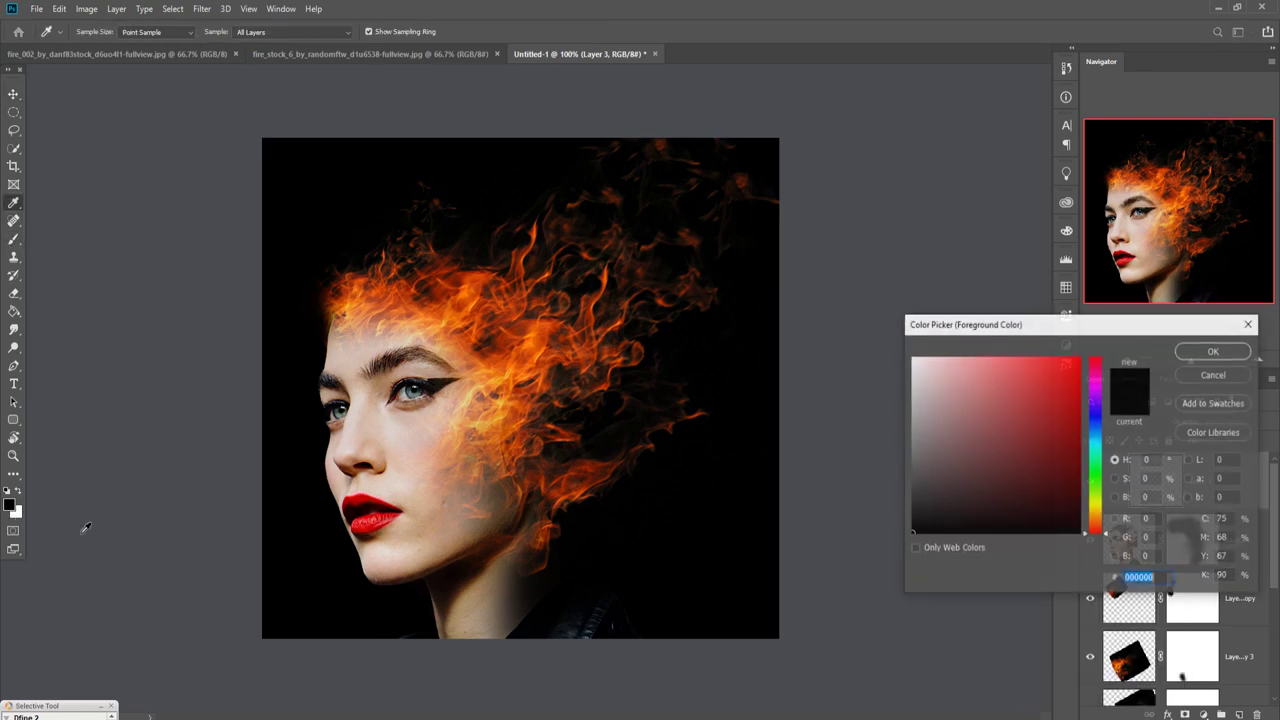
left_click(478, 293)
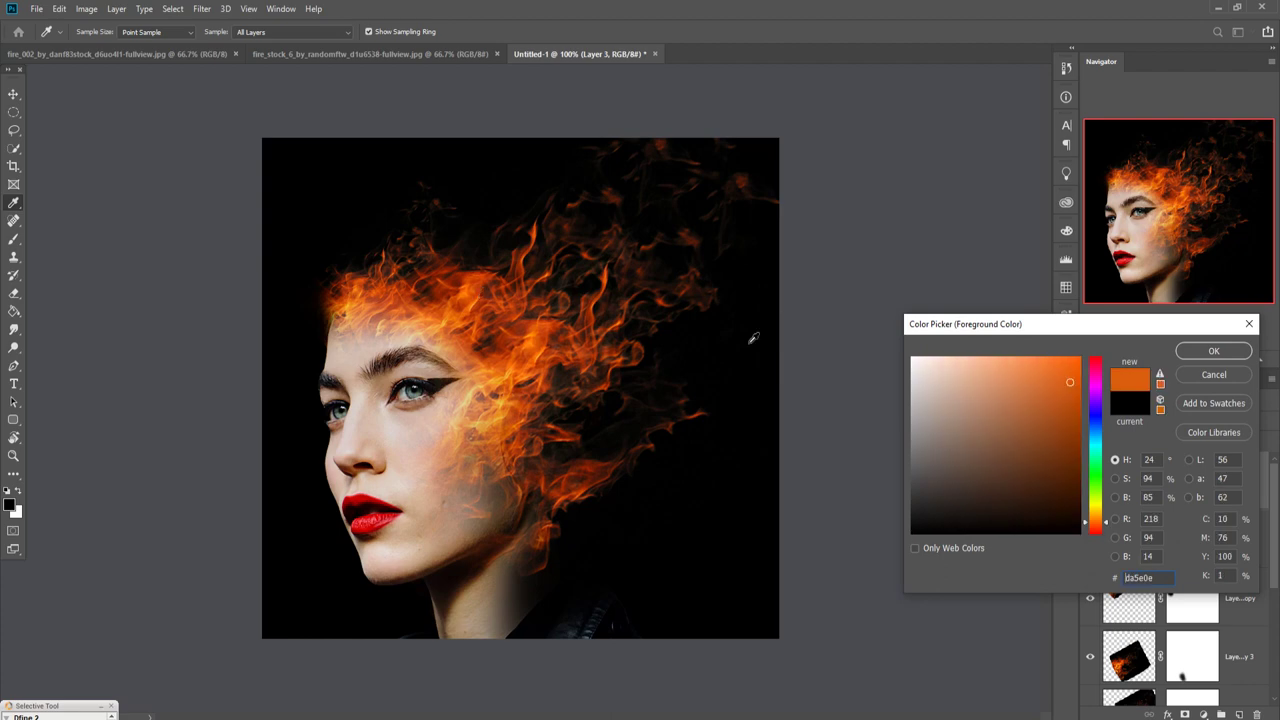
left_click_drag(1105, 524, 1106, 524)
key("b")
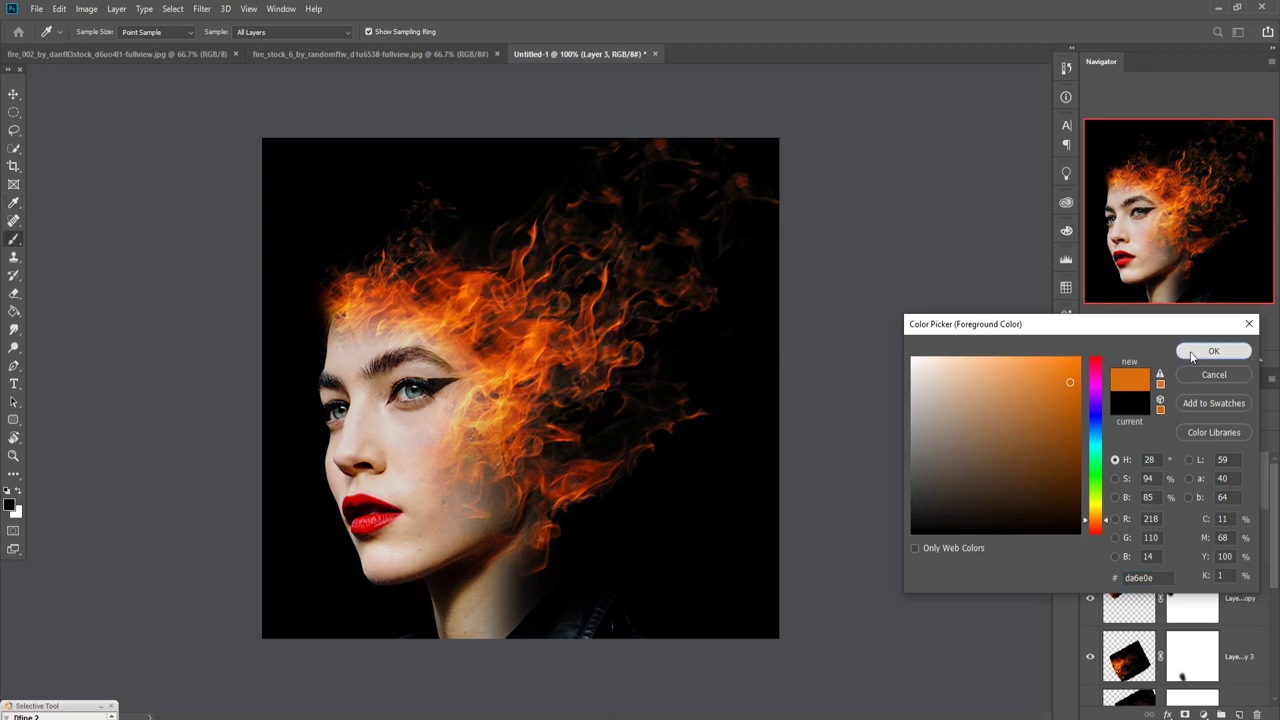
left_click(1213, 351)
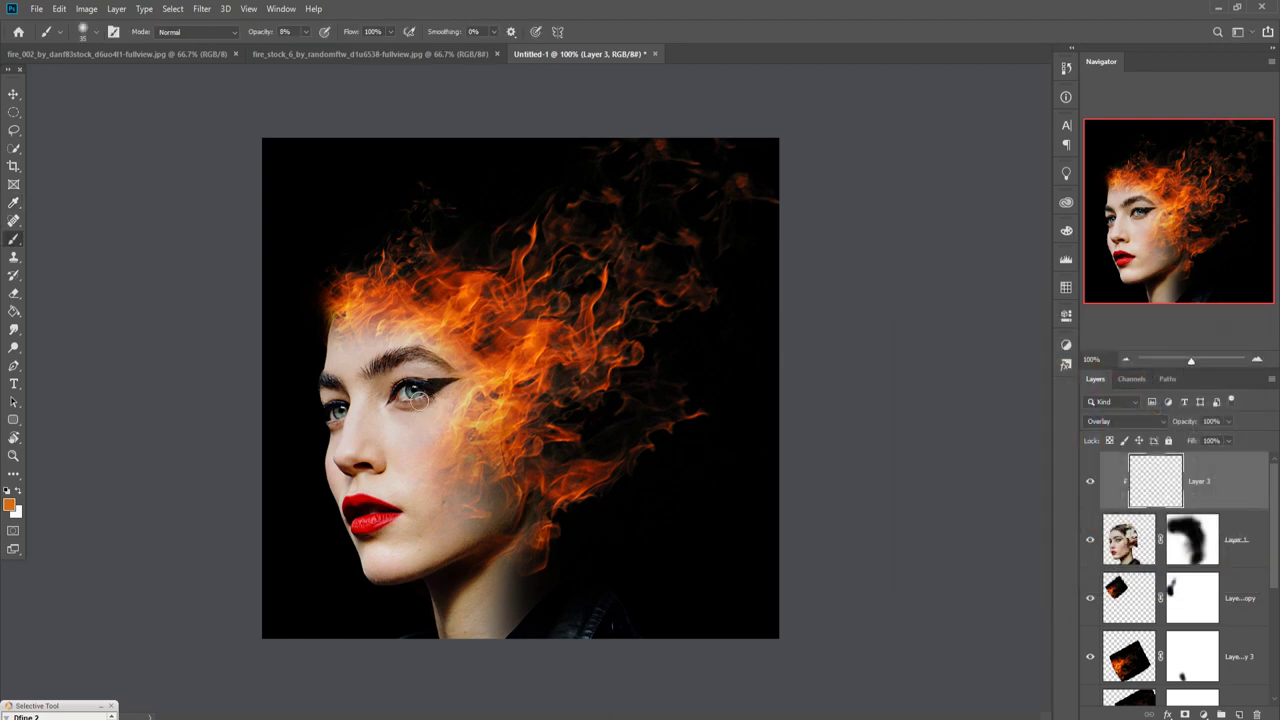
Paint both irises orange on Layer 3 with a smaller, 100%-opacity brush.
left_click(305, 32)
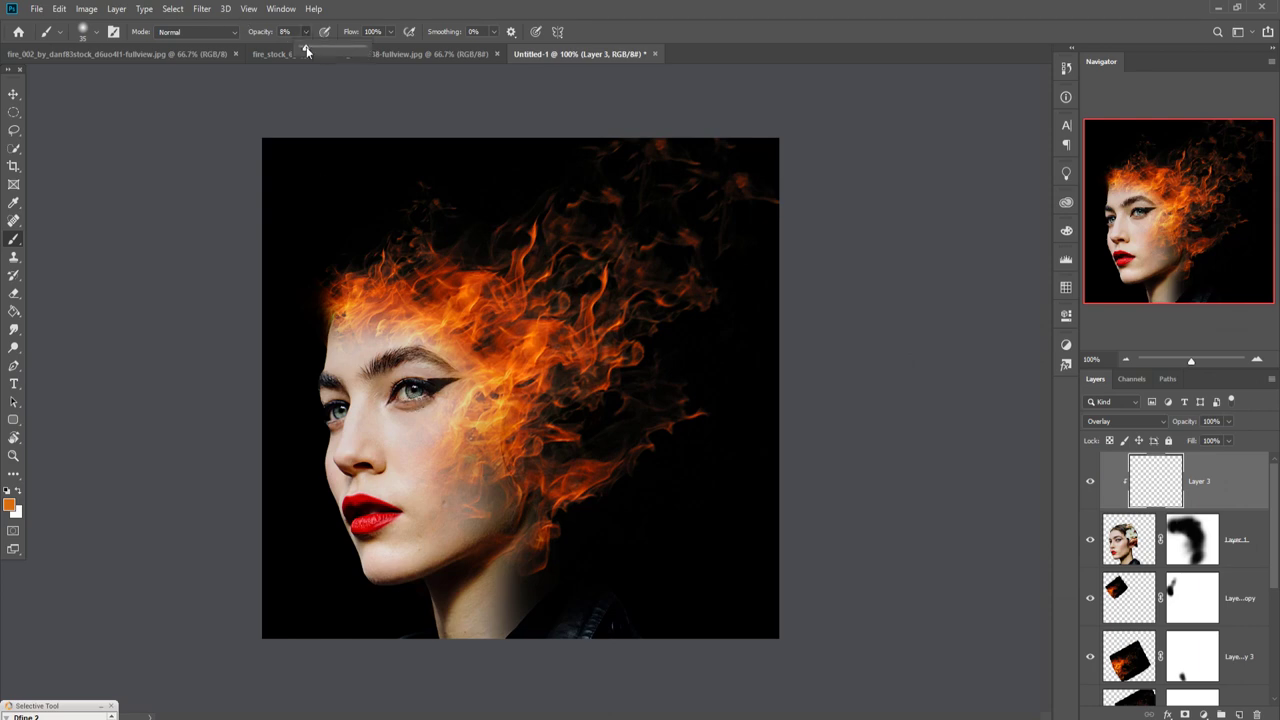
left_click_drag(308, 48, 417, 50)
left_click(416, 397)
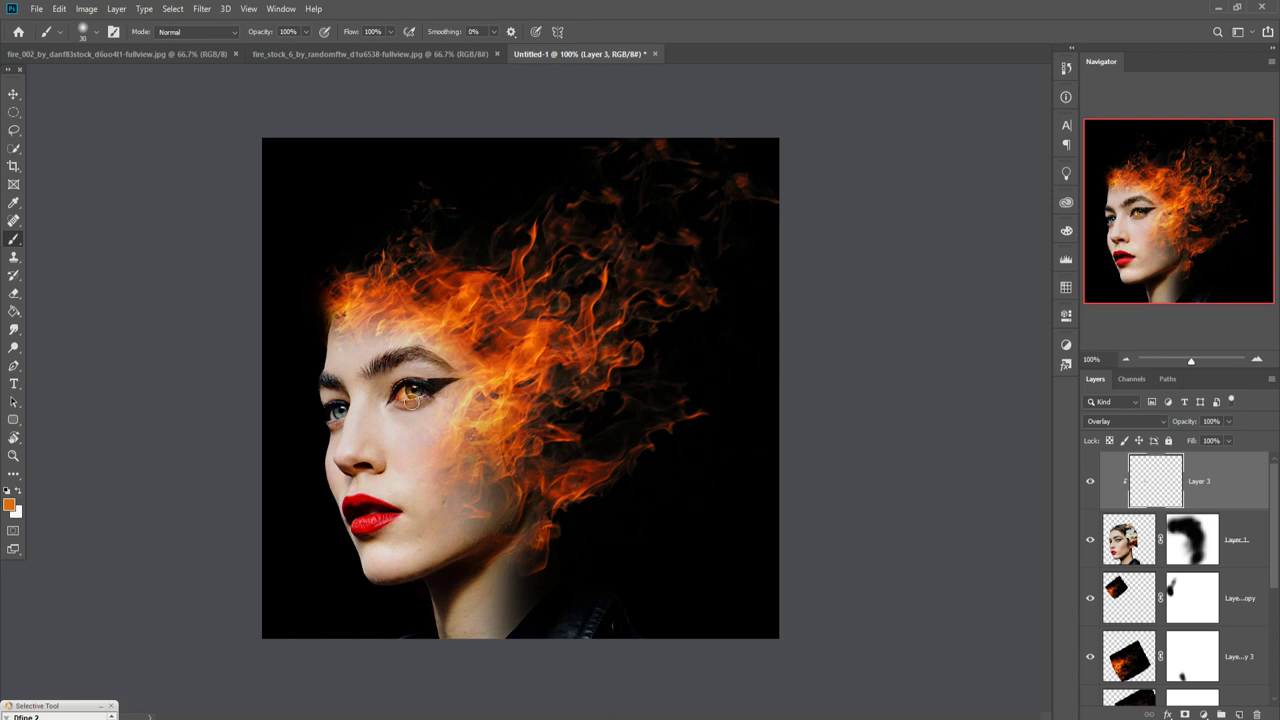
left_click_drag(408, 402, 416, 399)
key("ctrl+equal")
key("ctrl+equal")
left_click_drag(209, 424, 534, 420)
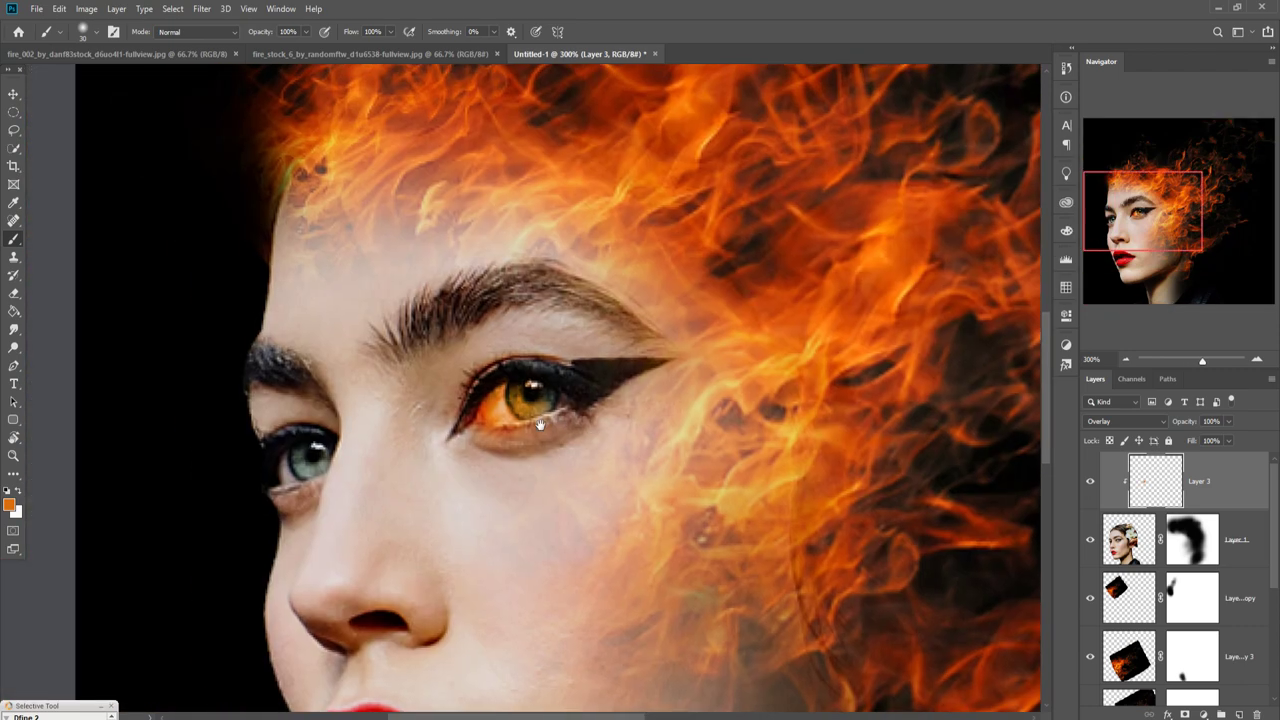
key("bracketleft")
key("bracketleft")
left_click_drag(530, 408, 569, 409)
mouse_move(318, 462)
left_mouse_down()
mouse_move(298, 484)
mouse_move(332, 466)
left_mouse_up()
left_click(14, 93)
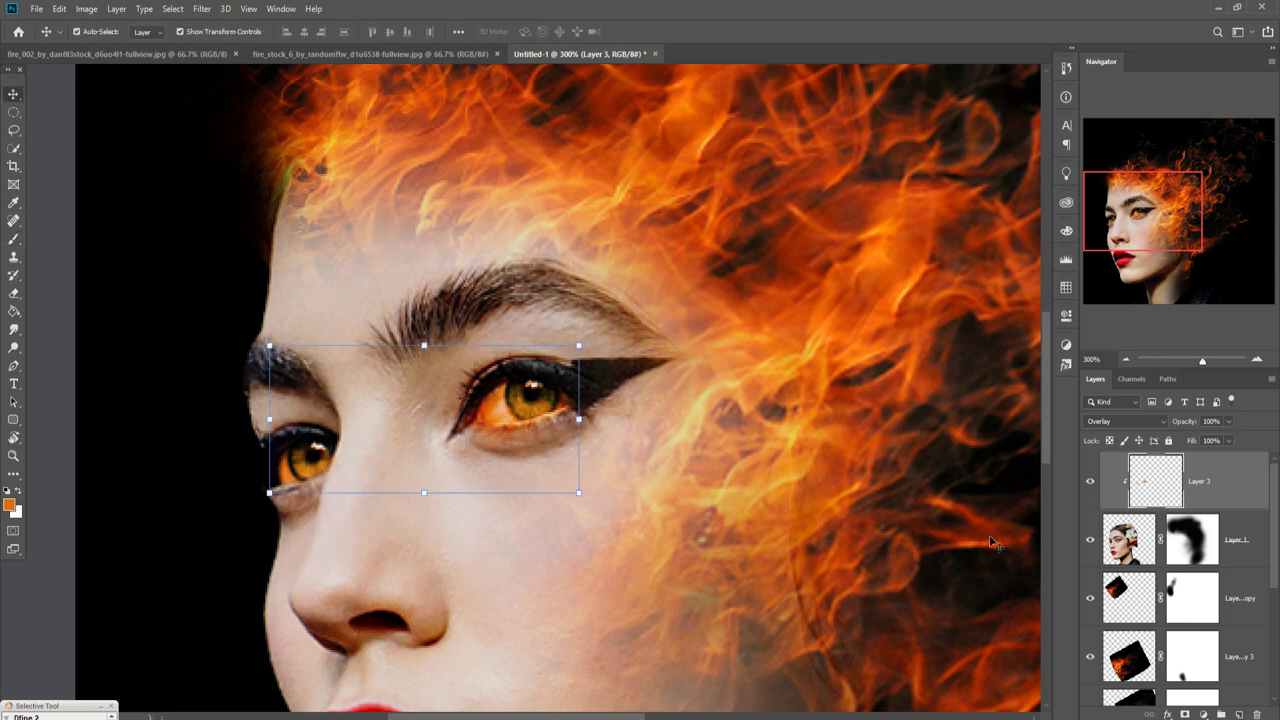
Duplicate Layer 3 as Layer 3 copy, mask it, and paint out the glow below the eye.
right_click(1218, 476)
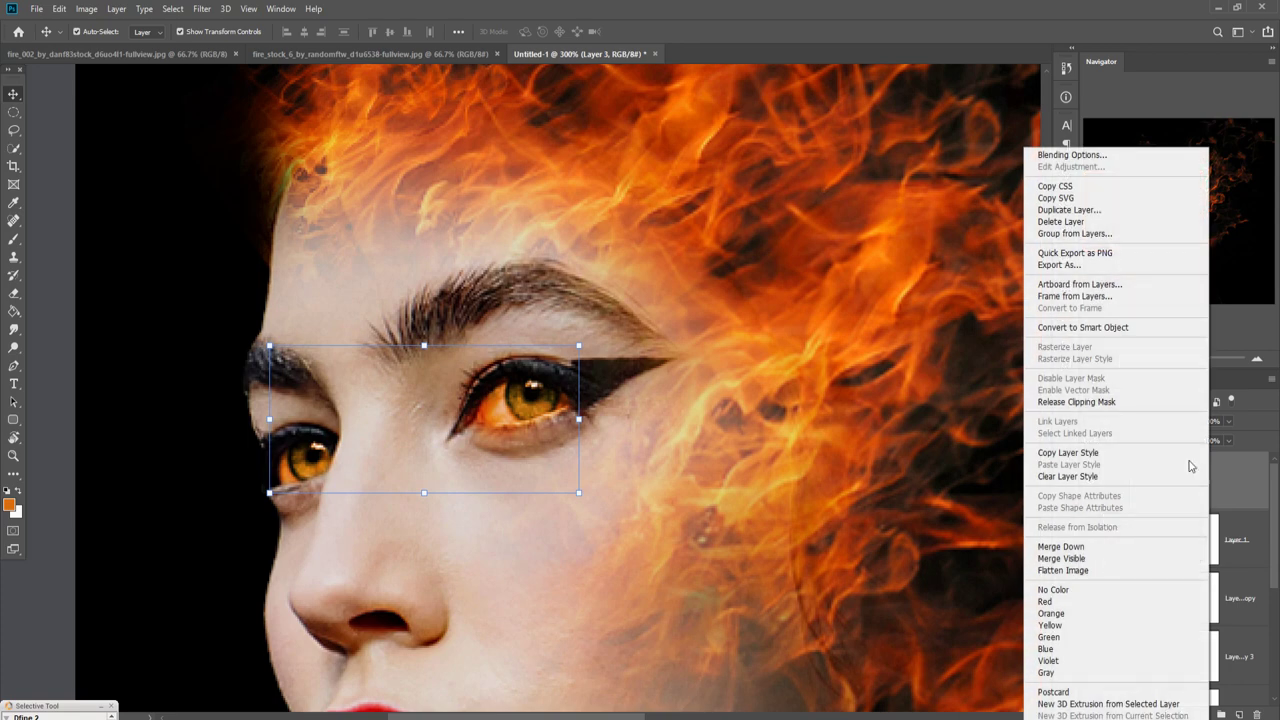
left_click(1060, 209)
left_click(750, 206)
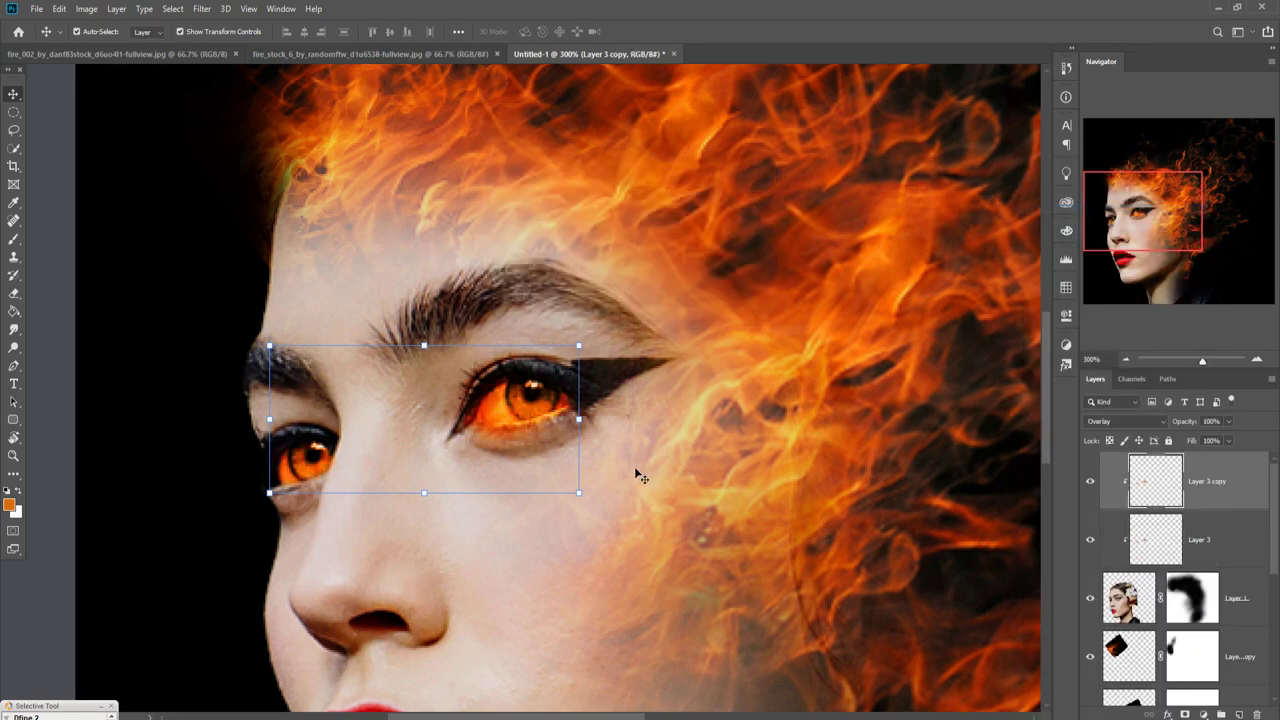
left_click(1187, 714)
left_click(14, 238)
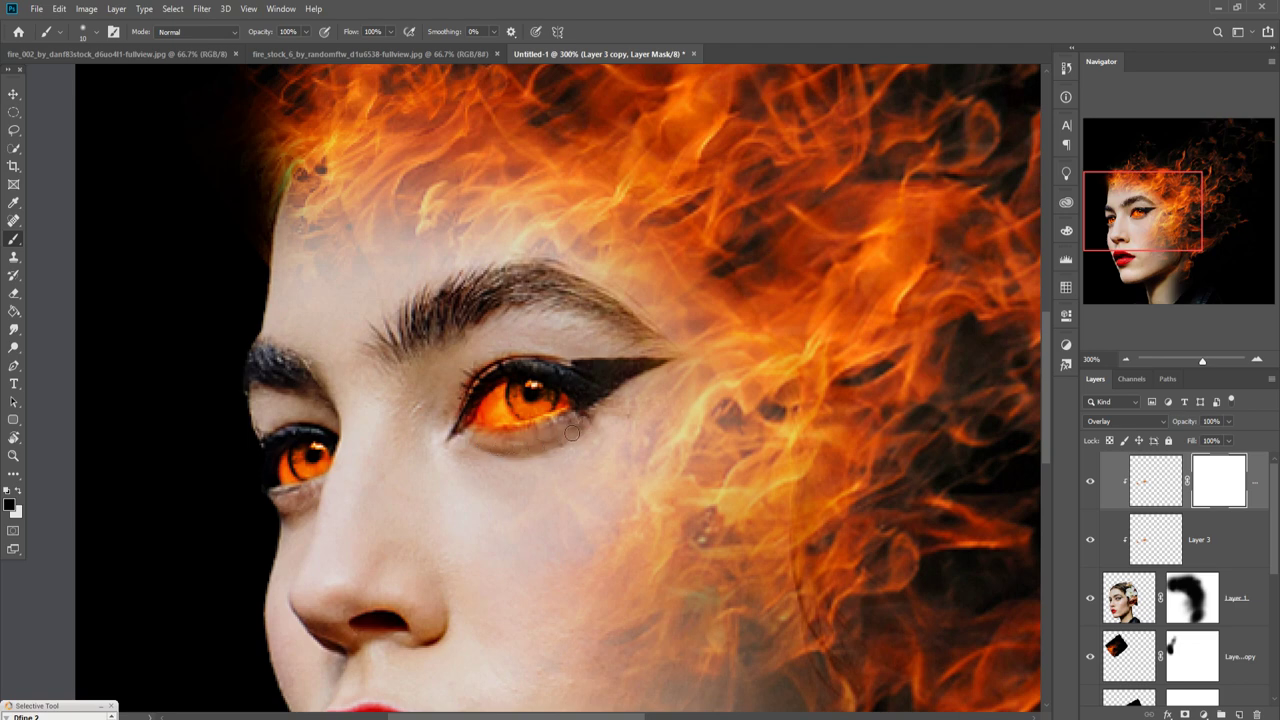
left_click_drag(572, 432, 482, 444)
Mask Layer 3 as well, paint out its under-eye glow, then zoom out.
left_click(1211, 551)
left_click(1184, 715)
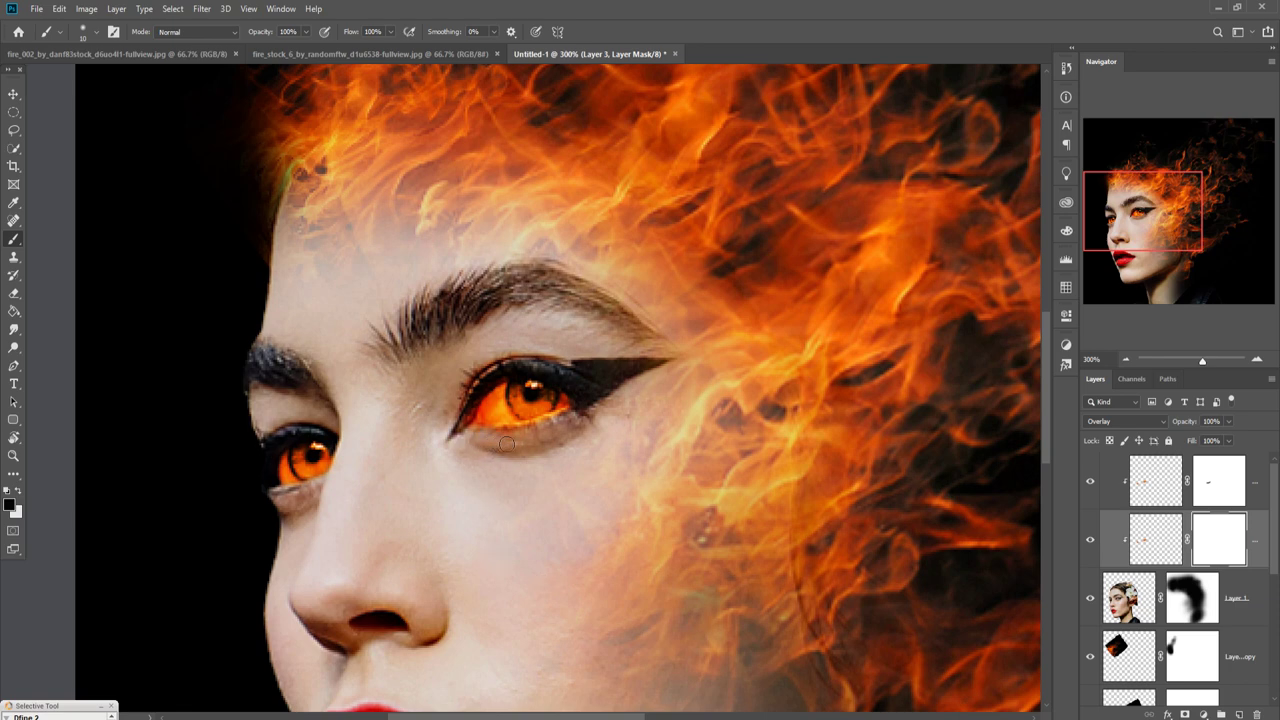
left_click_drag(578, 427, 530, 446)
left_click(13, 94)
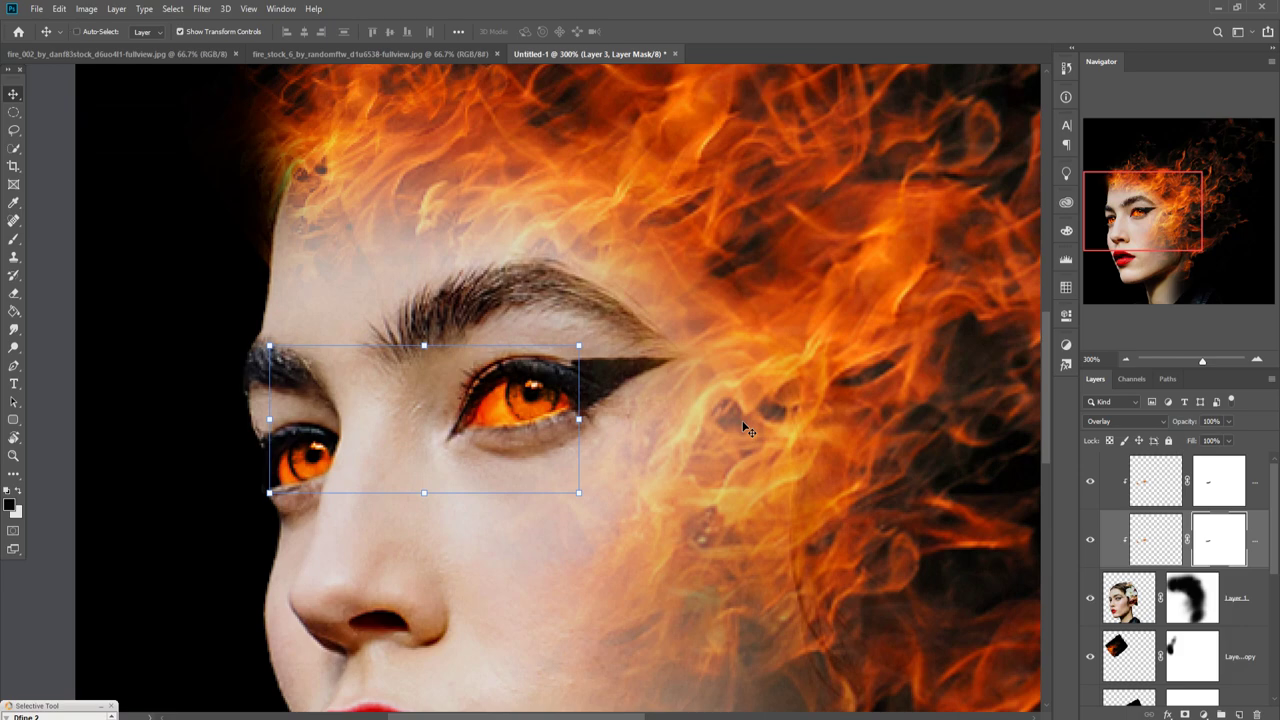
key("ctrl+minus")
key("ctrl+minus")
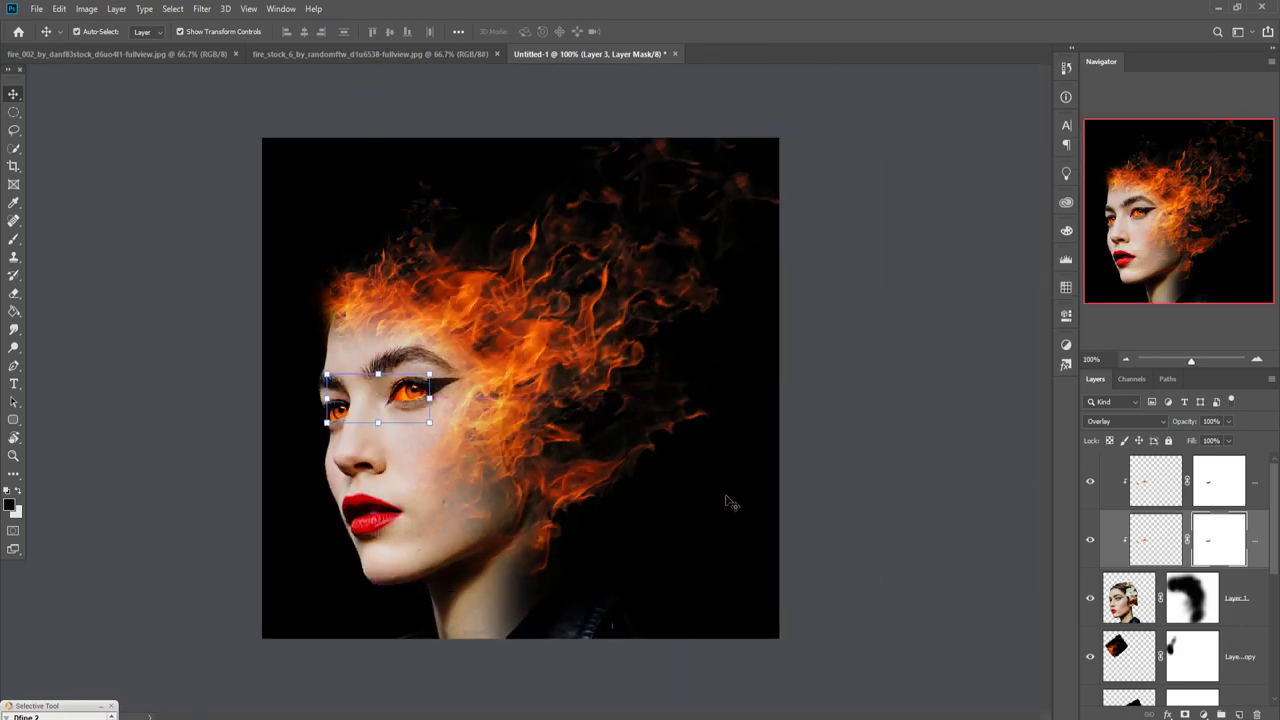
left_click(1195, 597)
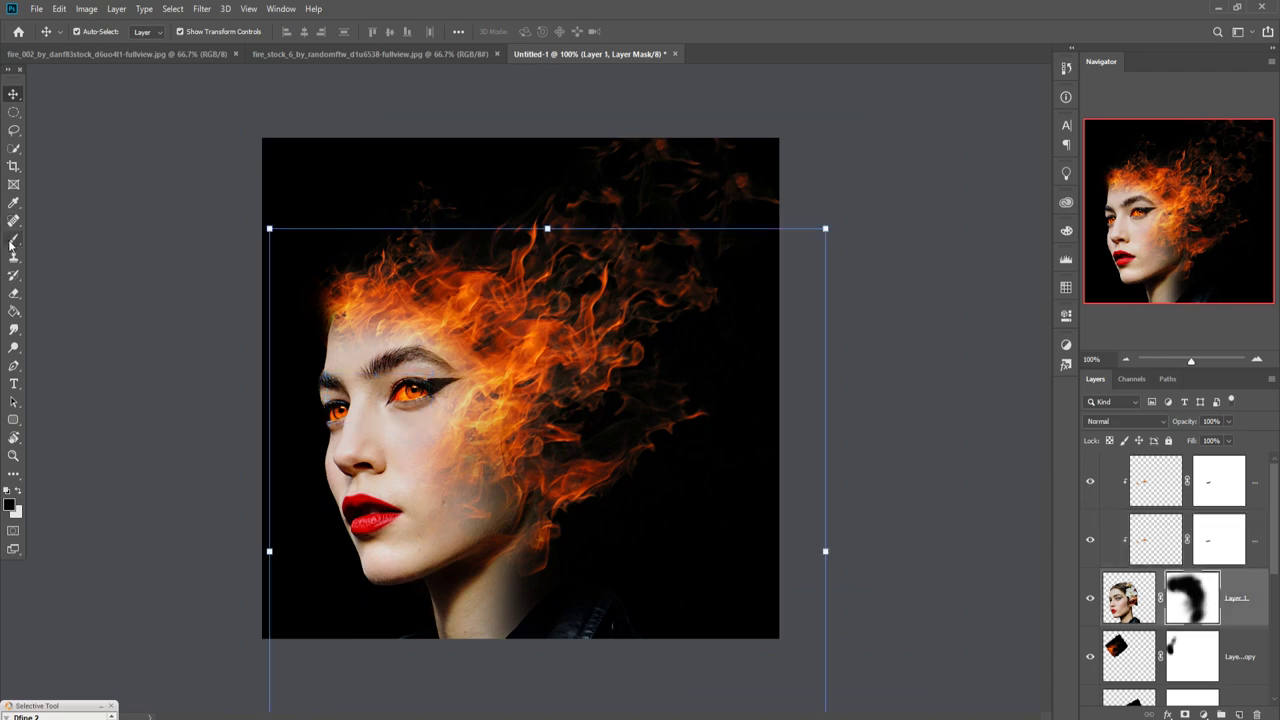
Create a new Layer 4 above Layer 3 copy, clipped to the layer below.
left_click(12, 241)
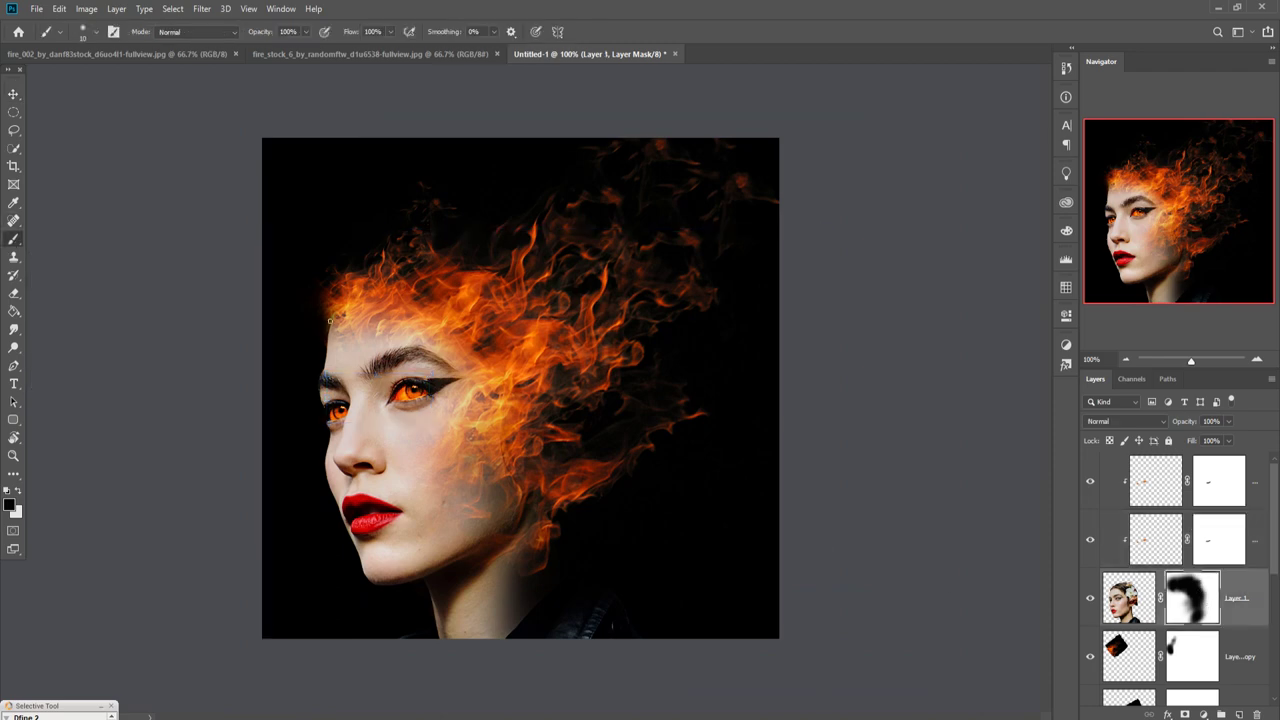
key("bracketright")
key("bracketright")
left_click(1260, 482)
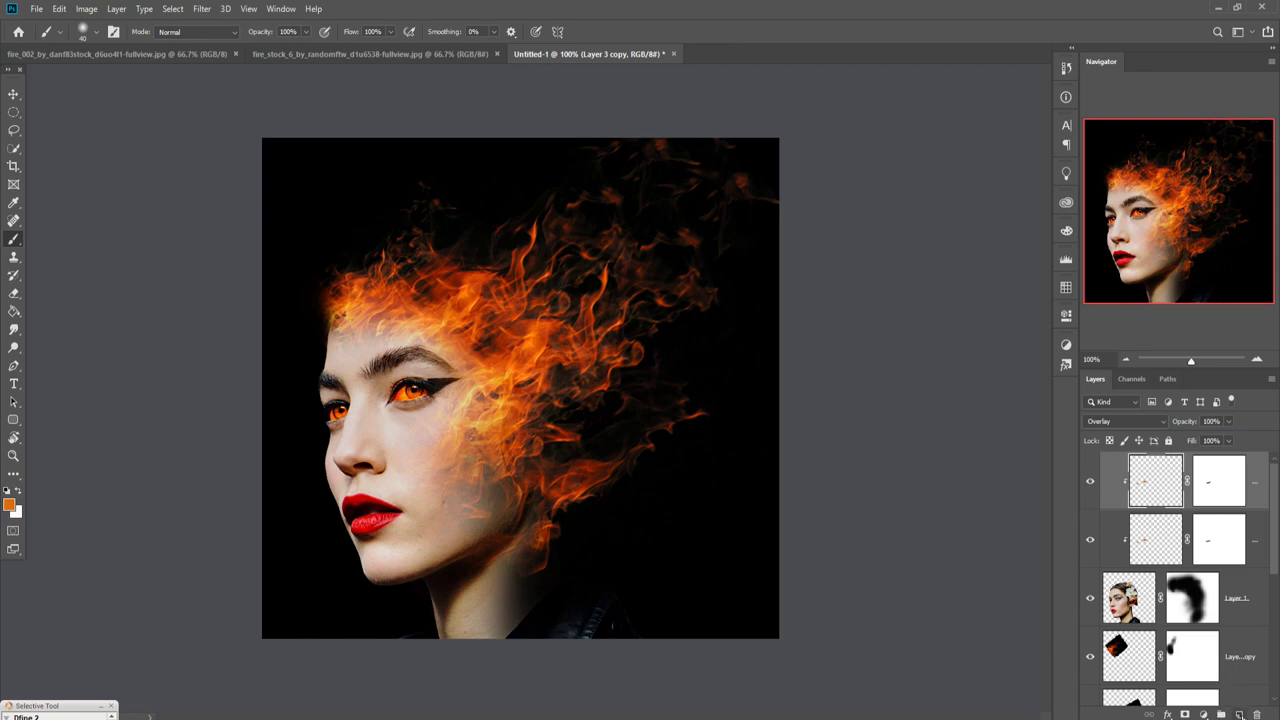
left_click(1239, 714)
right_click(1209, 462)
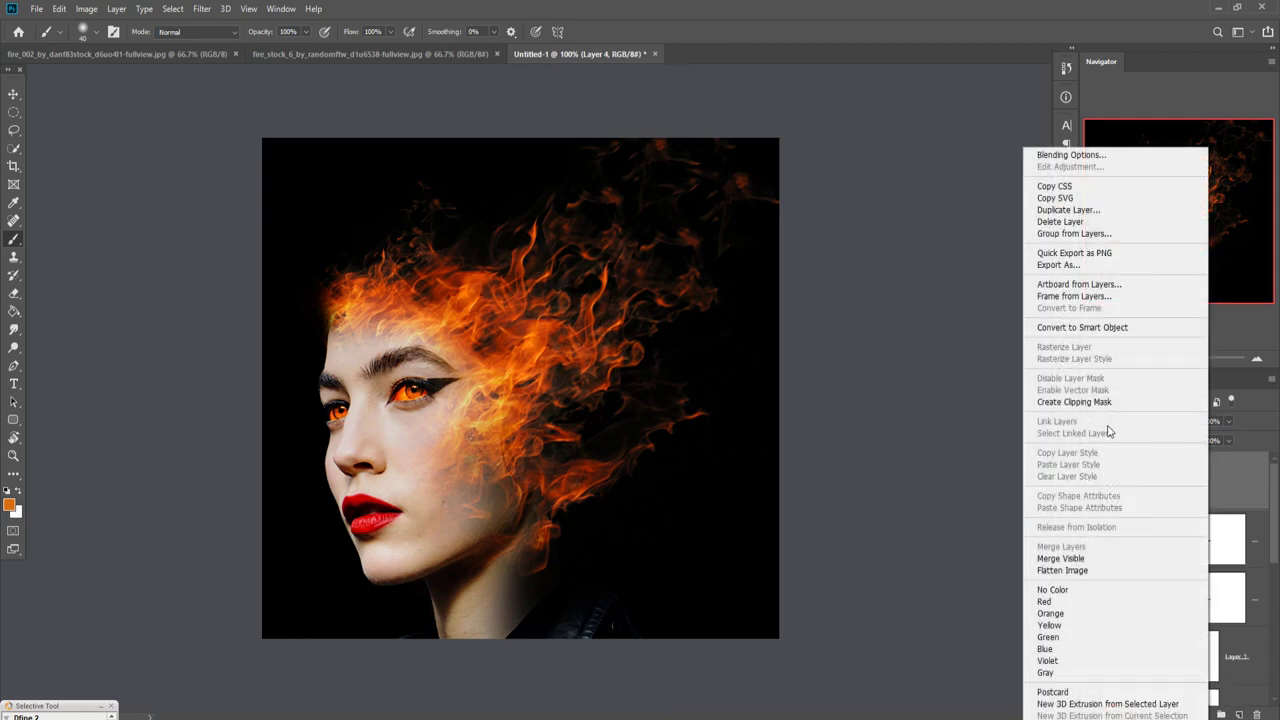
left_click(1077, 401)
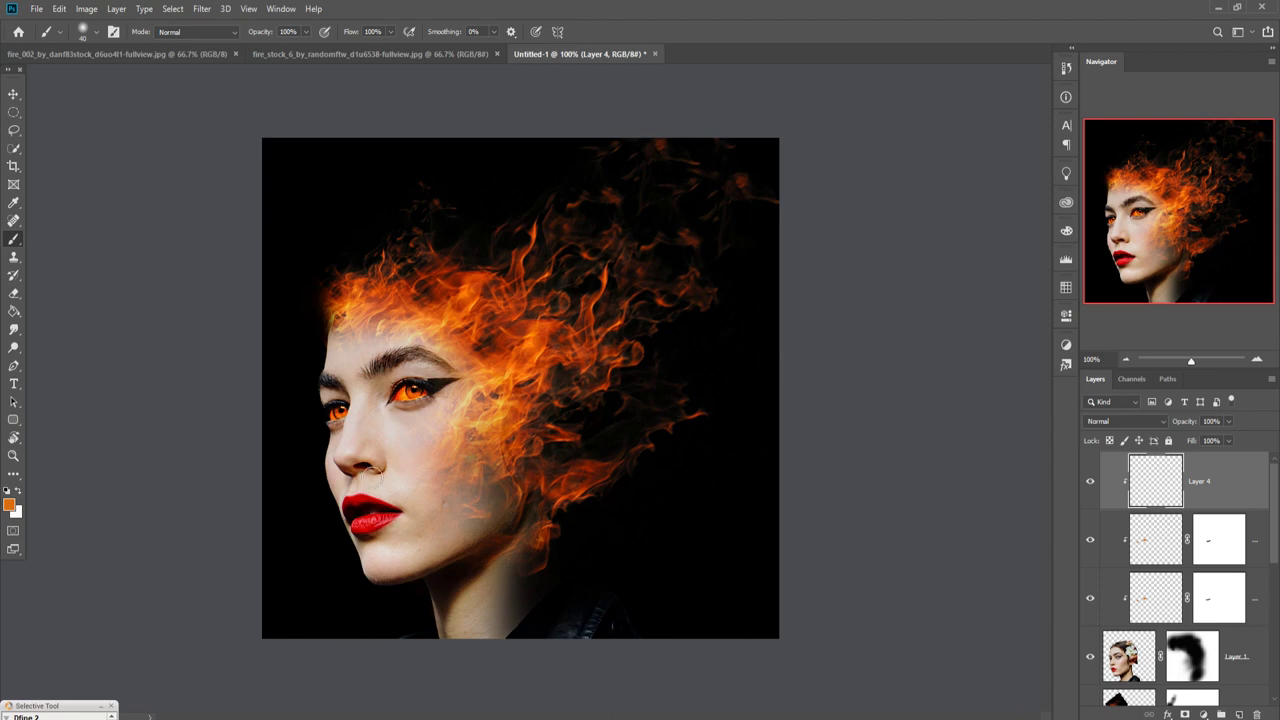
Set Layer 4 to Overlay and paint orange over the lower lip.
key("bracketleft")
key("bracketleft")
left_click(1144, 419)
left_click(1097, 544)
key("bracketright")
mouse_move(365, 510)
left_mouse_down()
mouse_move(394, 516)
mouse_move(362, 524)
mouse_move(388, 517)
left_mouse_up()
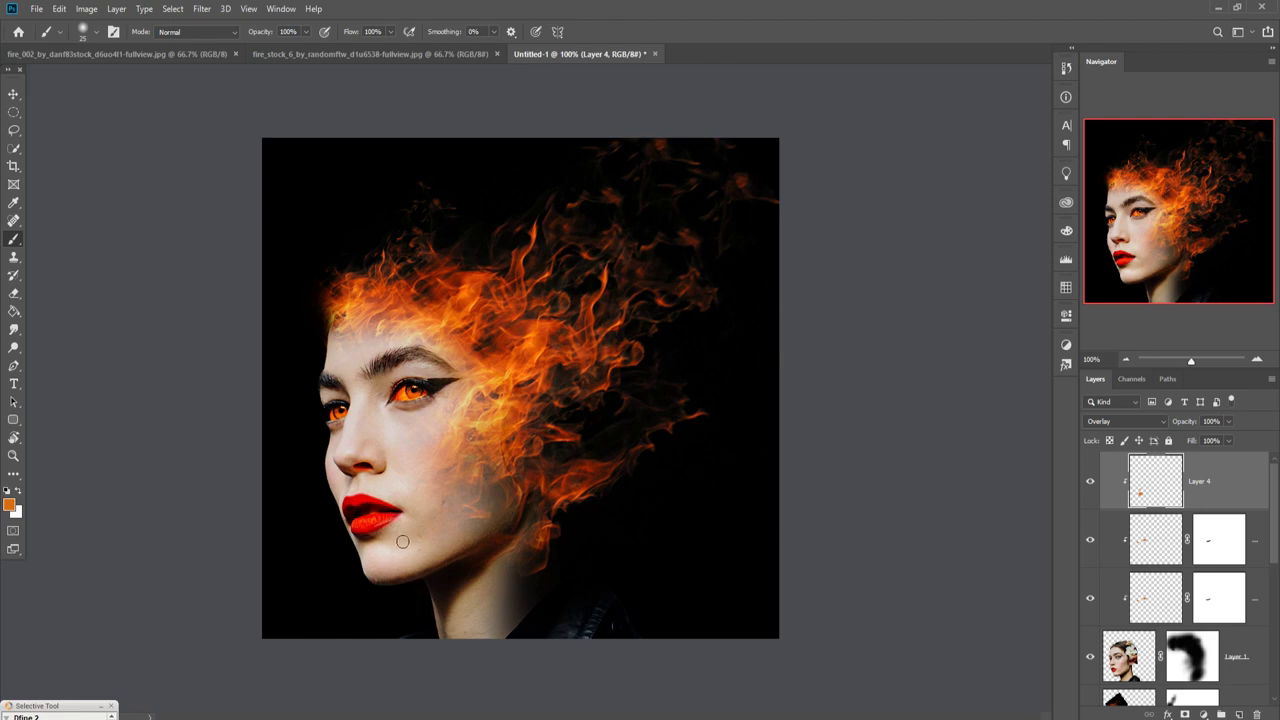
left_click(13, 95)
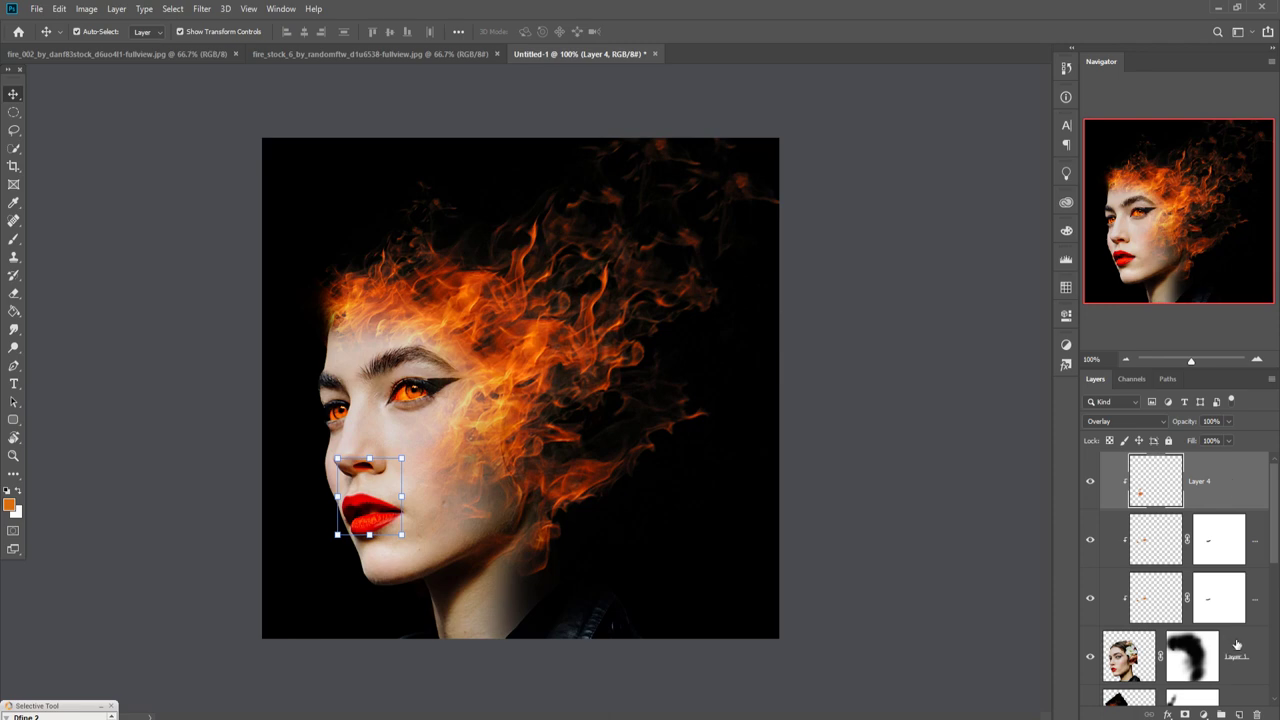
Add a Color Balance layer with midtones Yellow/Blue +37 and Cyan/Red -3, then select Layer 1.
left_click(1203, 714)
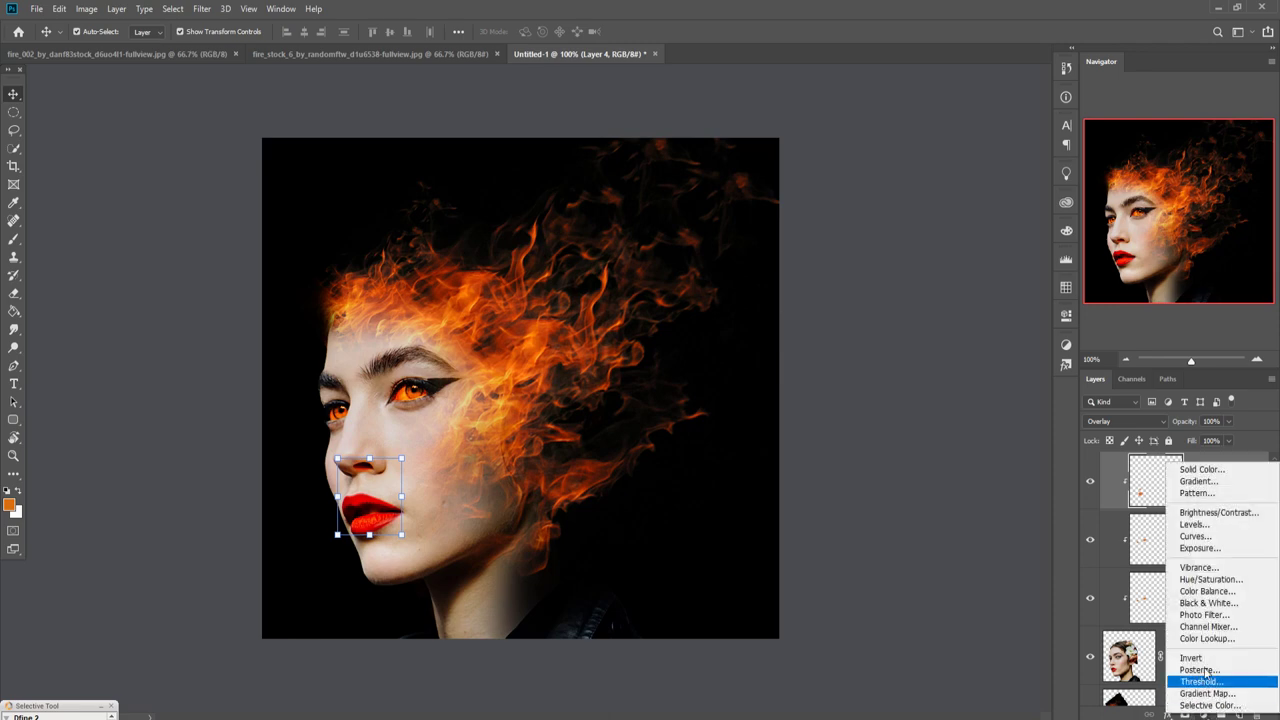
left_click(1208, 593)
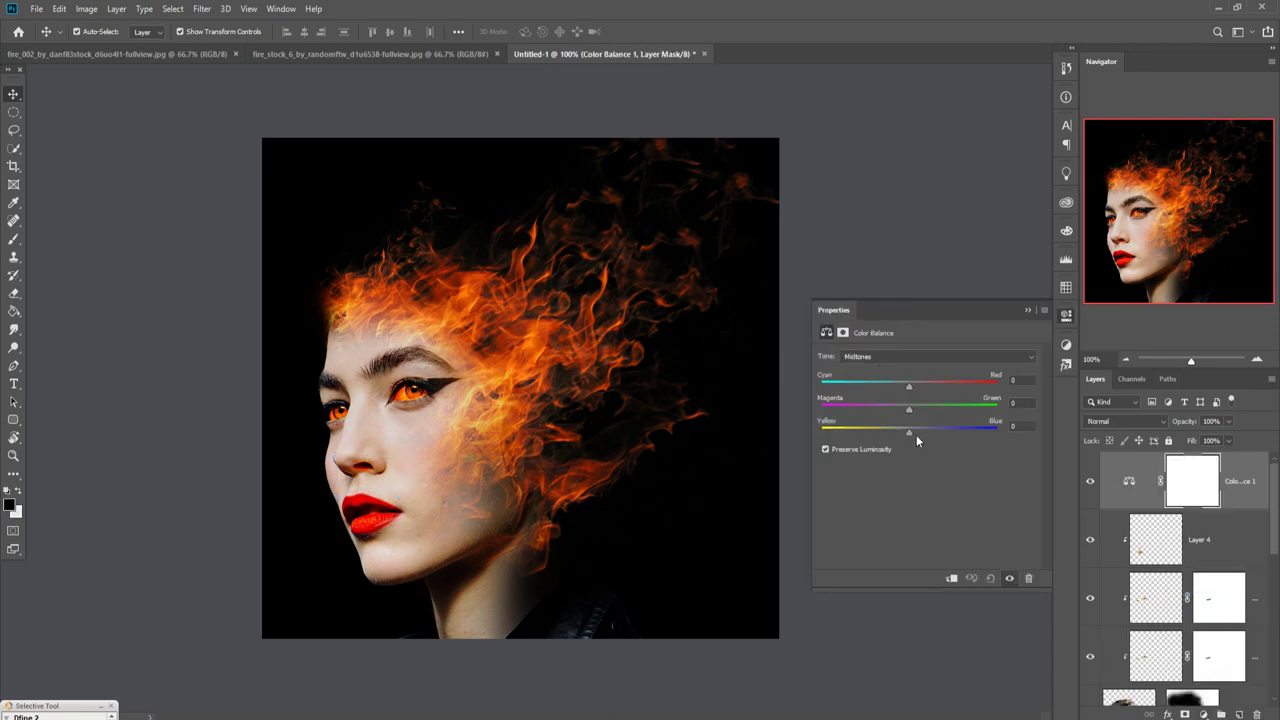
left_click_drag(910, 435, 912, 435)
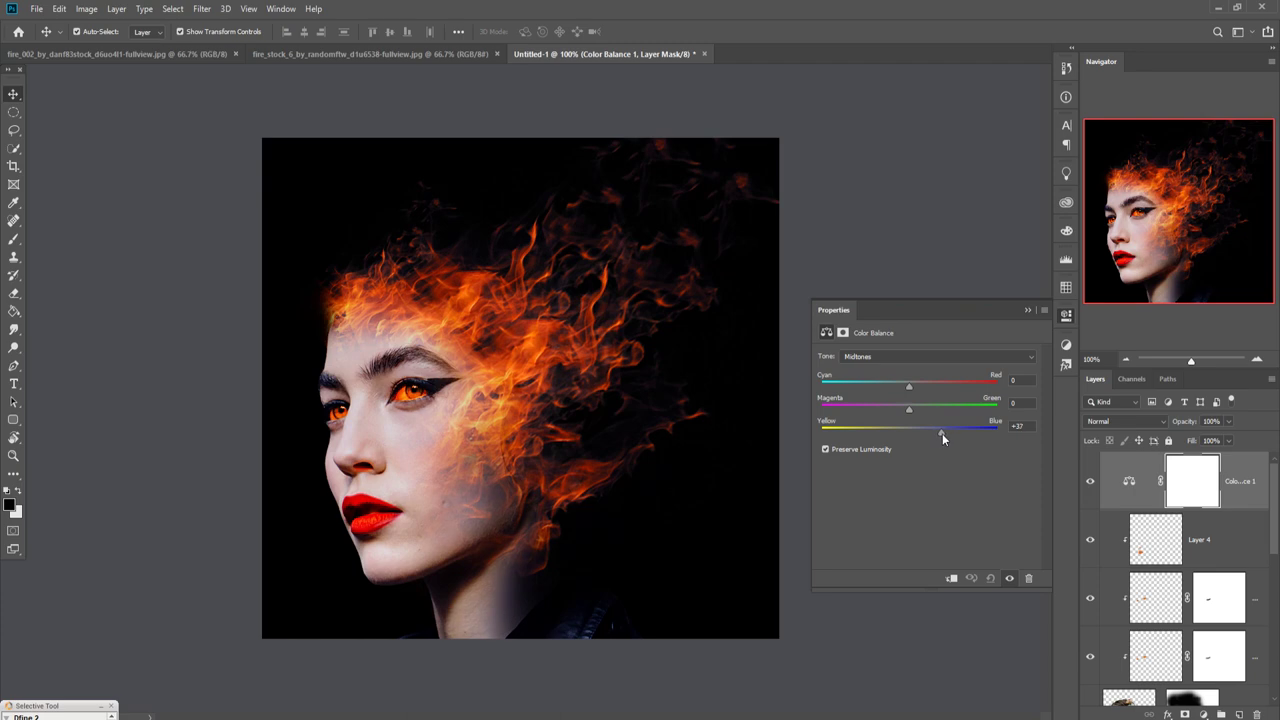
left_click_drag(942, 433, 942, 434)
left_click_drag(908, 386, 926, 384)
left_click_drag(942, 433, 941, 434)
left_click(1028, 310)
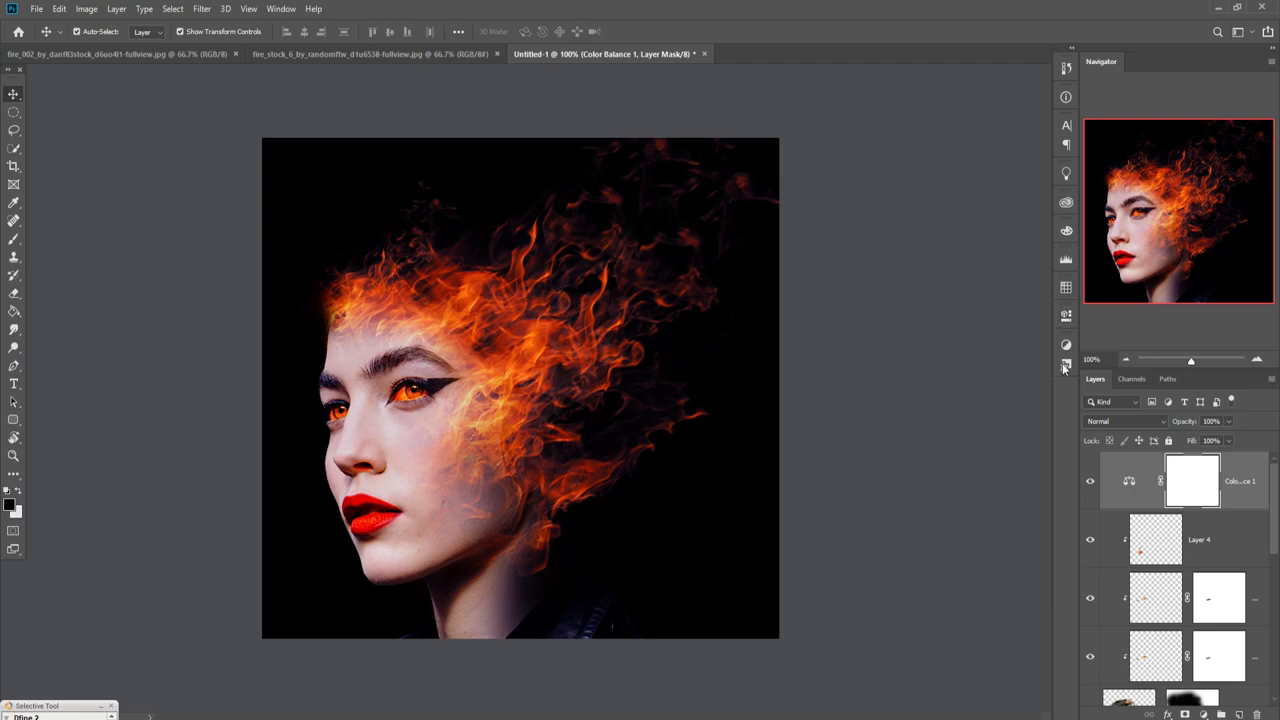
scroll(1163, 560, "down", 2)
scroll(1163, 566, "down", 1)
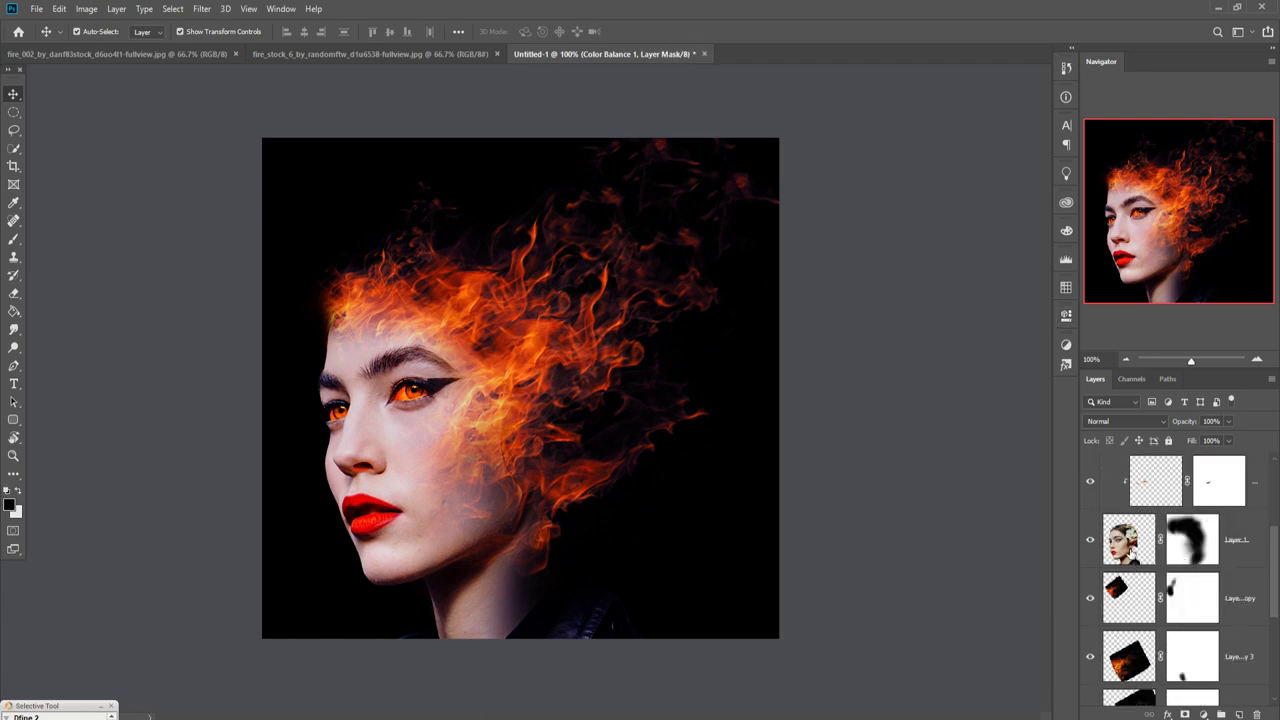
left_click(1130, 553)
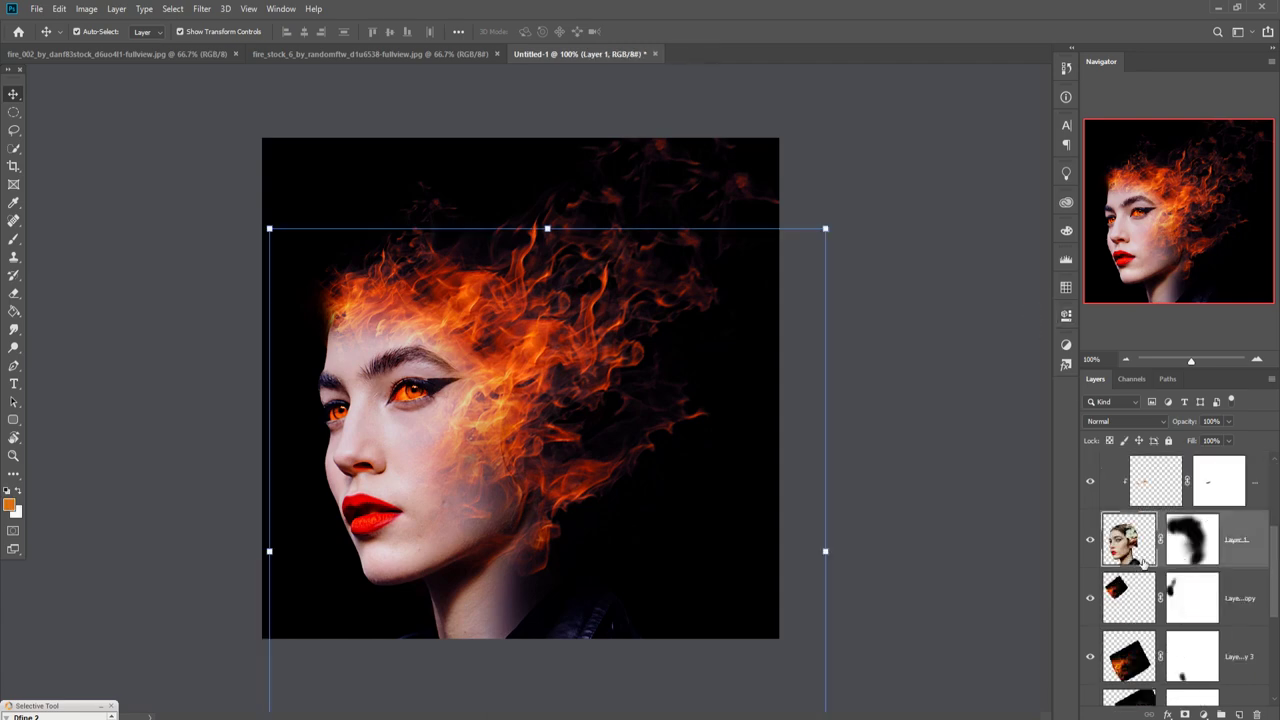
Faintly repaint Layer 1's mask around the forehead with a 6% opacity, size 50 brush.
left_click(1192, 540)
left_click(13, 239)
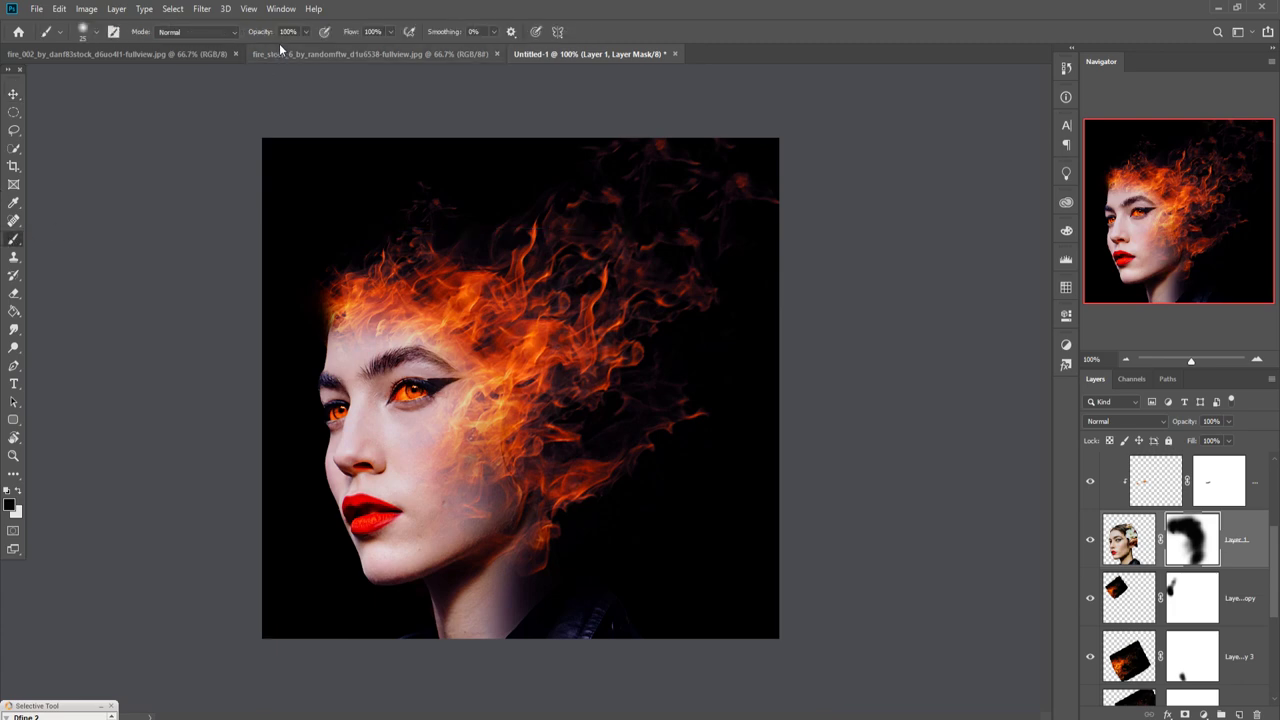
left_click(305, 31)
type("8")
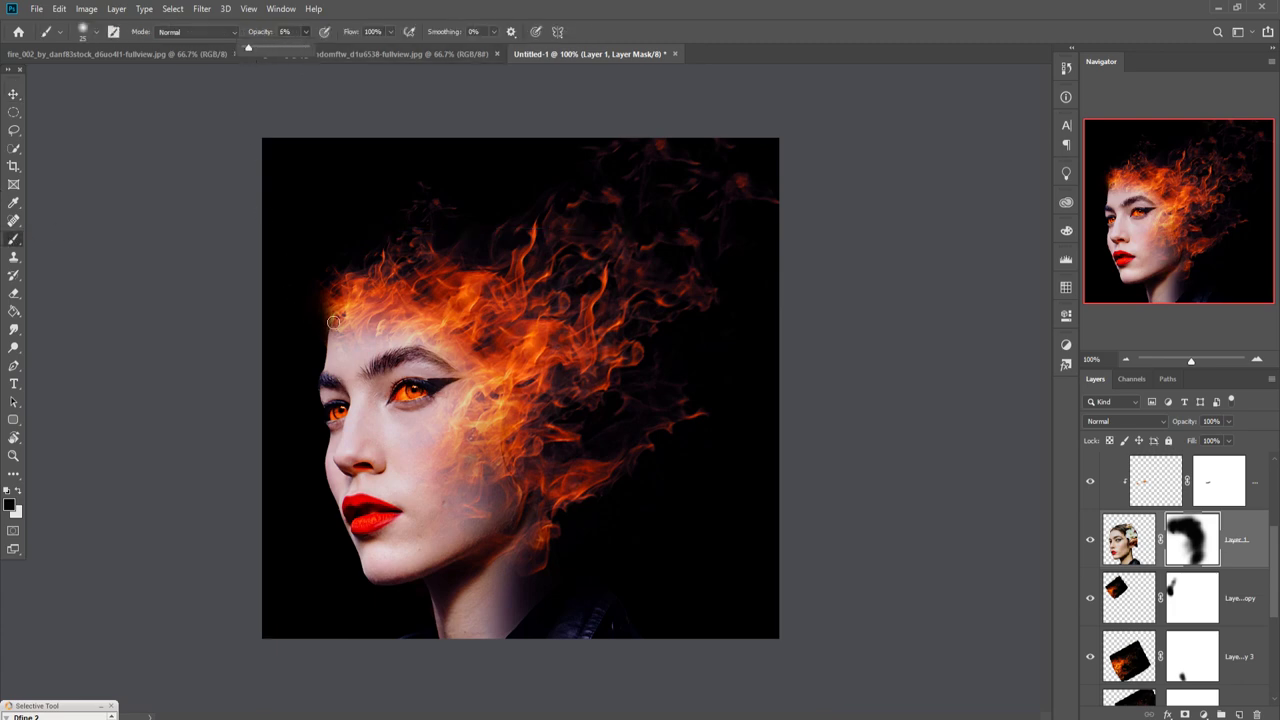
key("Return")
key("bracketright")
key("bracketright")
key("bracketright")
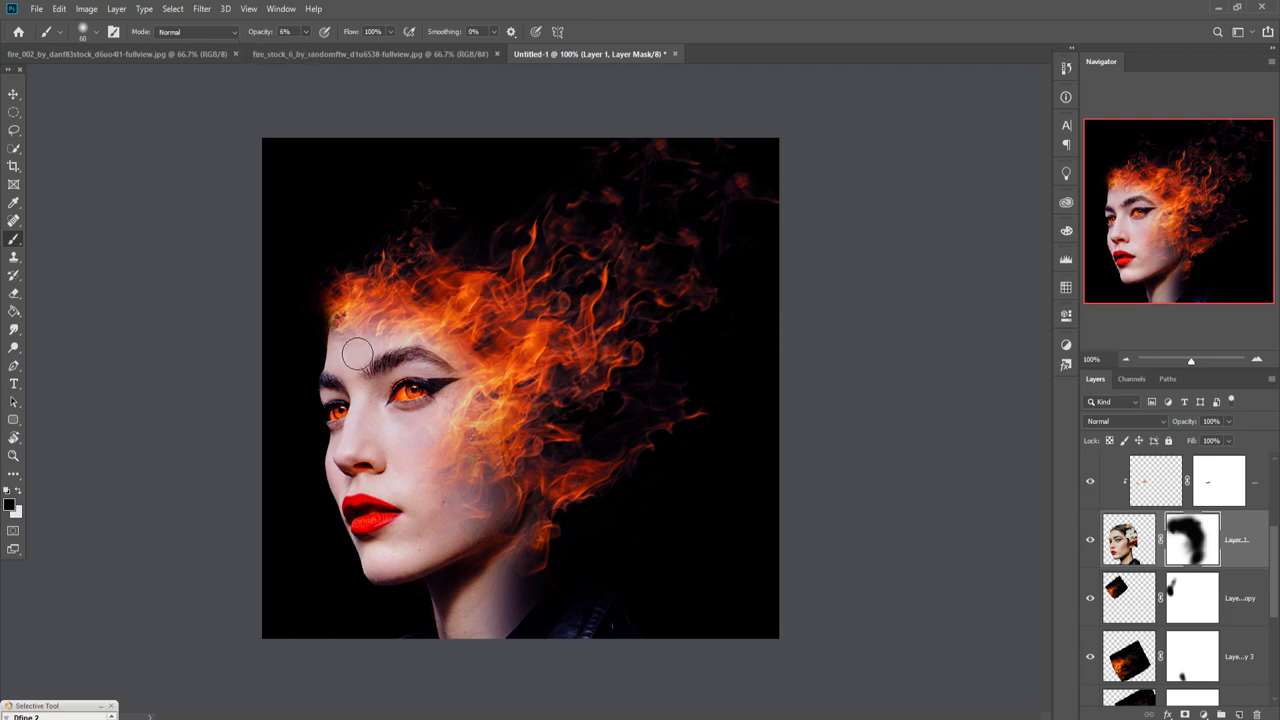
left_click_drag(354, 343, 375, 350)
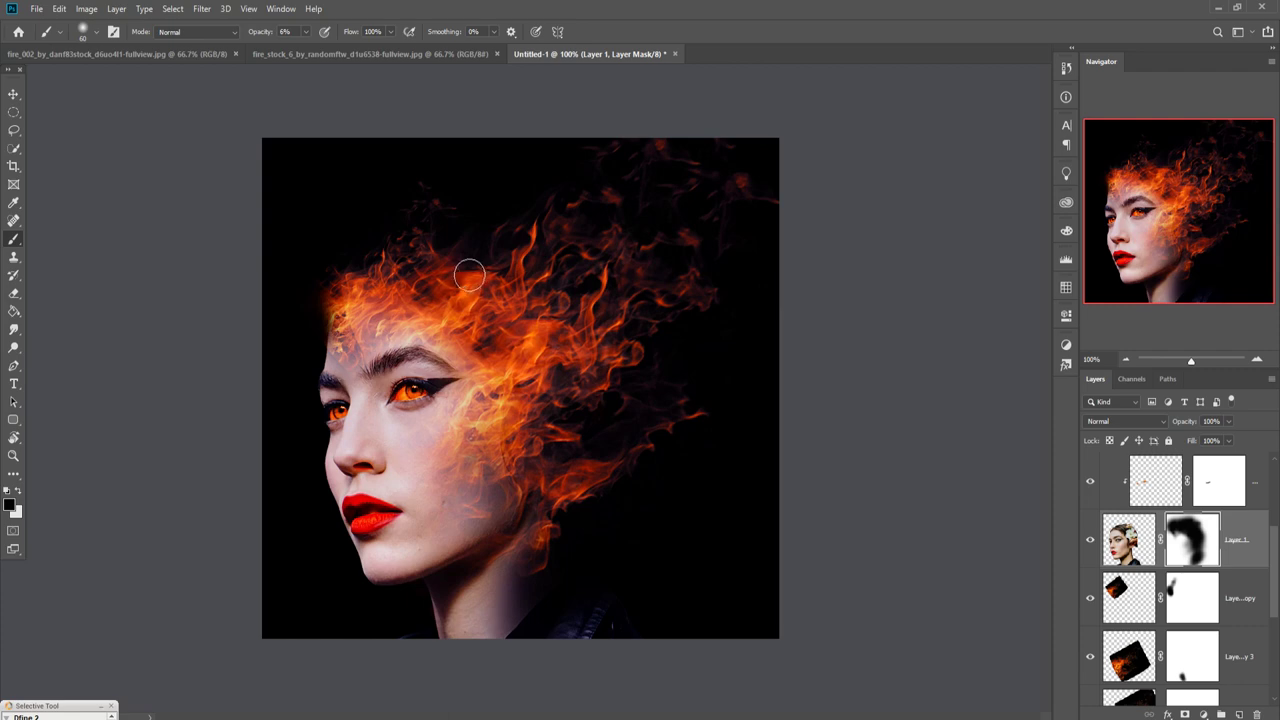
left_click(13, 93)
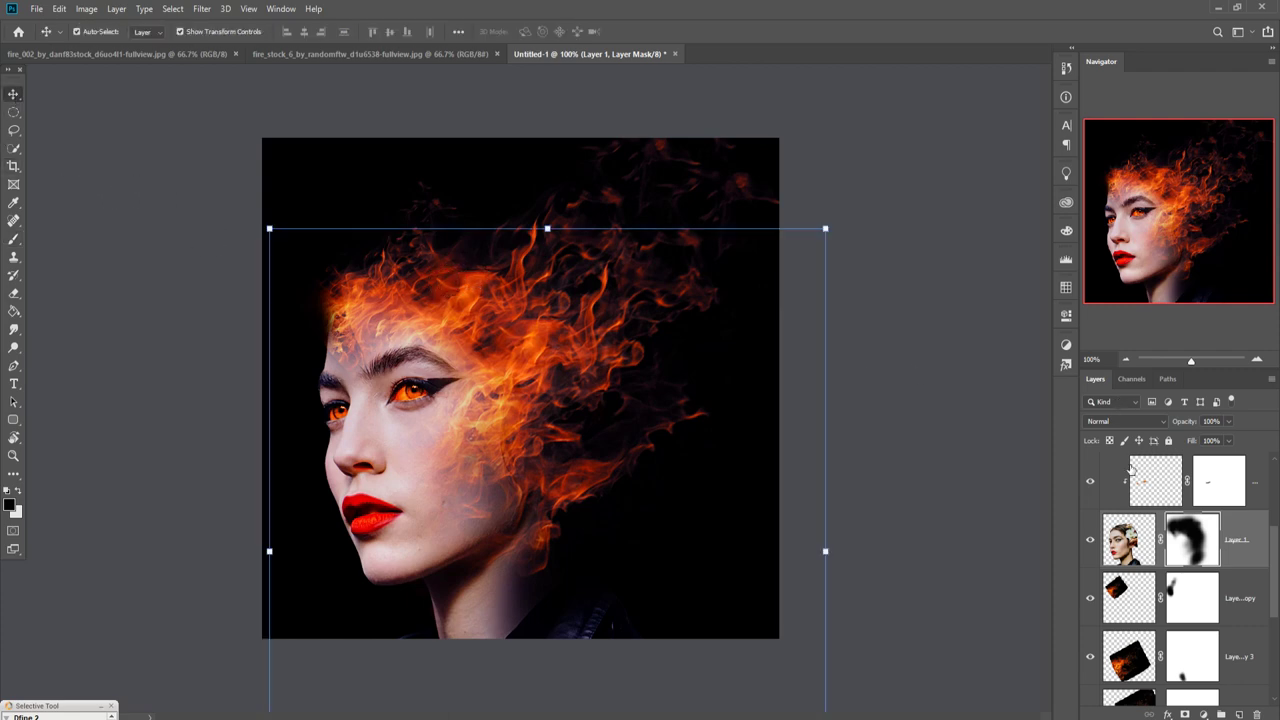
scroll(1208, 524, "up", 3)
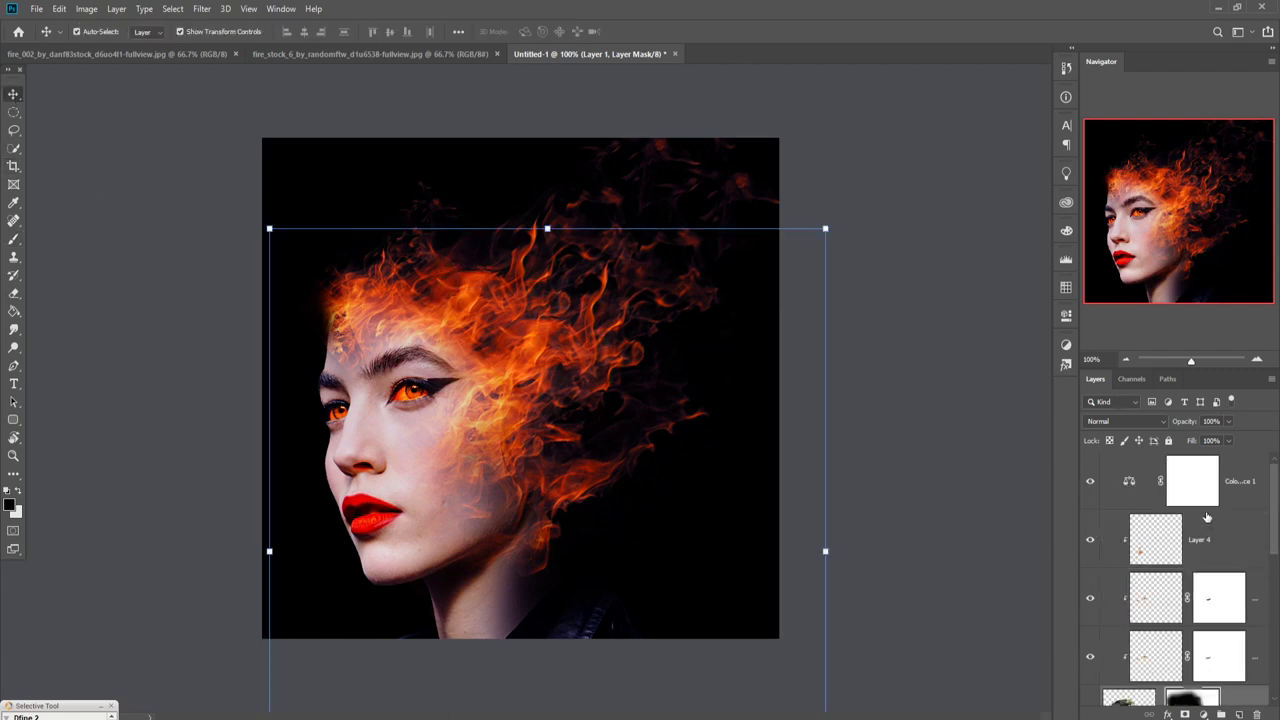
Stamp all visible layers into Layer 5 and duplicate it as Layer 5 copy.
left_click(1257, 483)
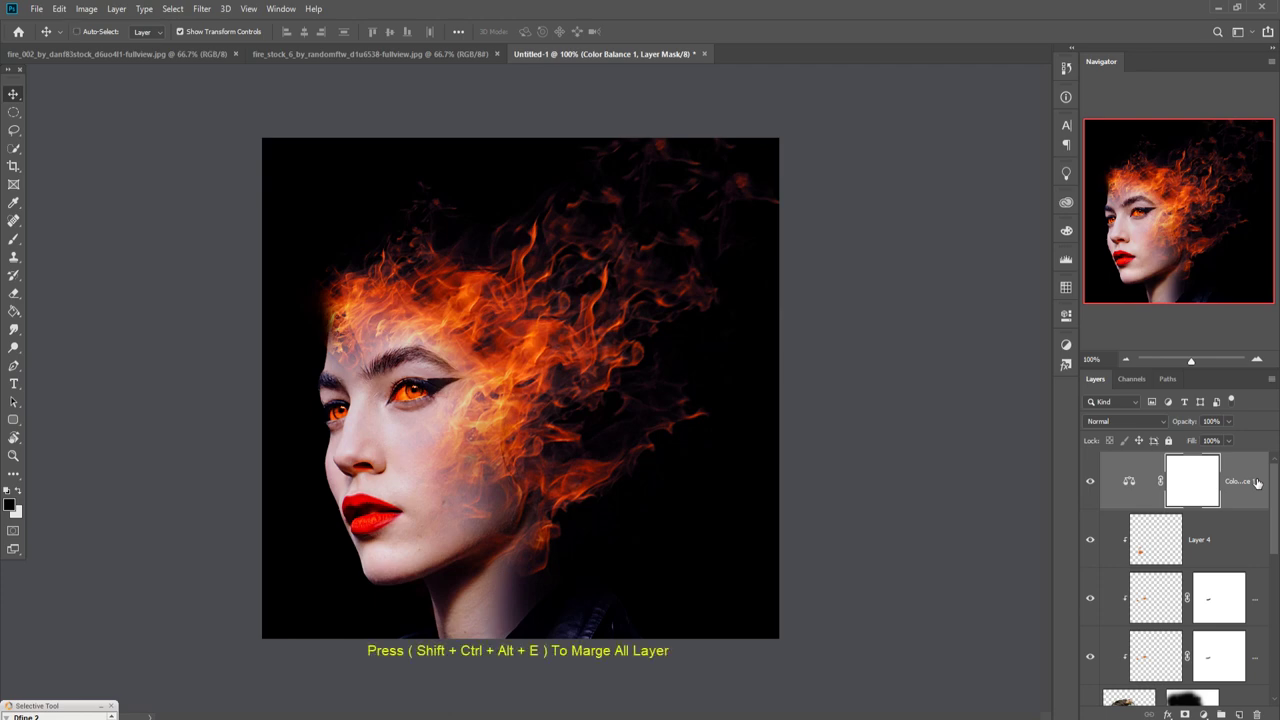
key("ctrl+shift+alt+e")
right_click(1257, 483)
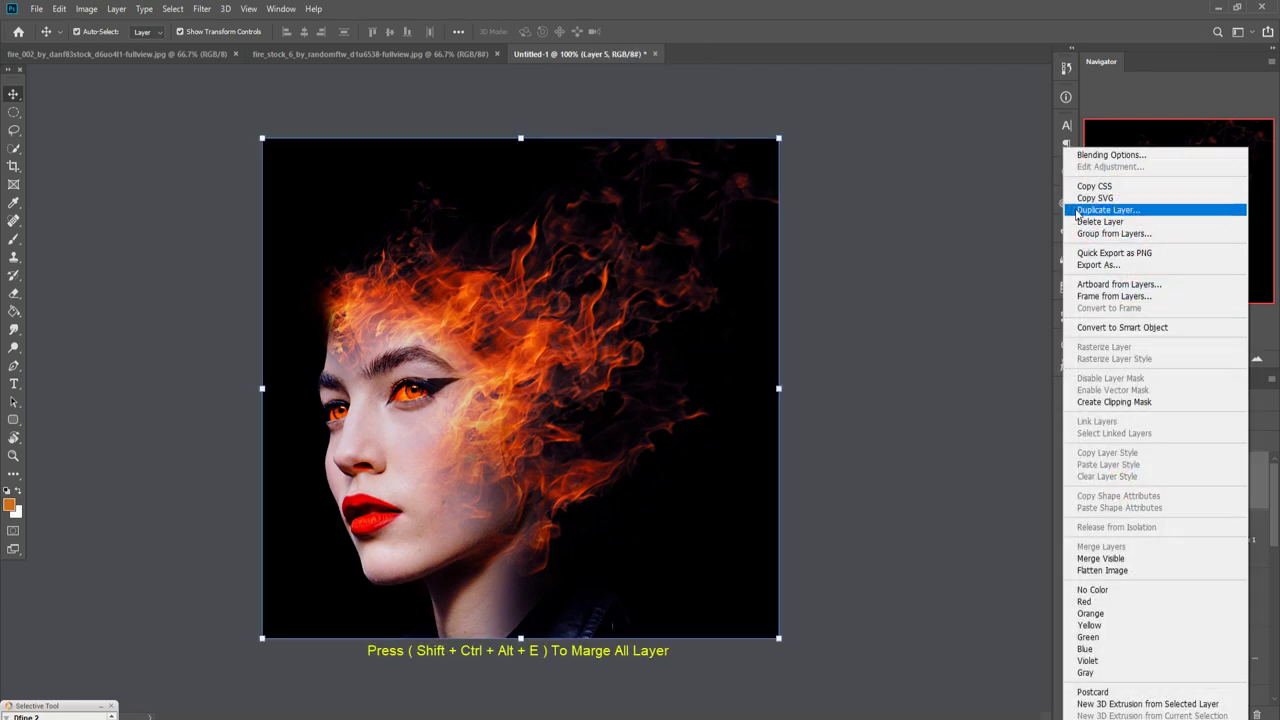
left_click(1150, 211)
left_click(750, 208)
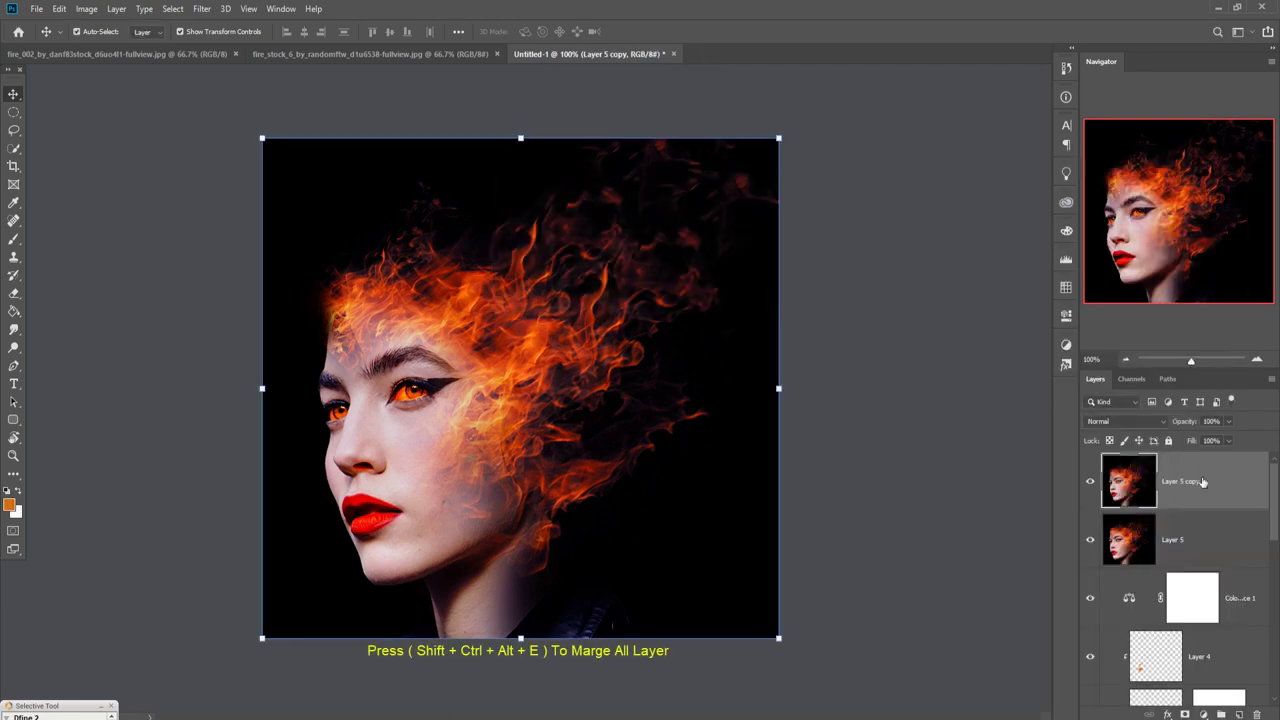
left_click(202, 8)
Apply Camera Raw to Layer 5 copy with sharpening Amount set to 82.
left_click(218, 91)
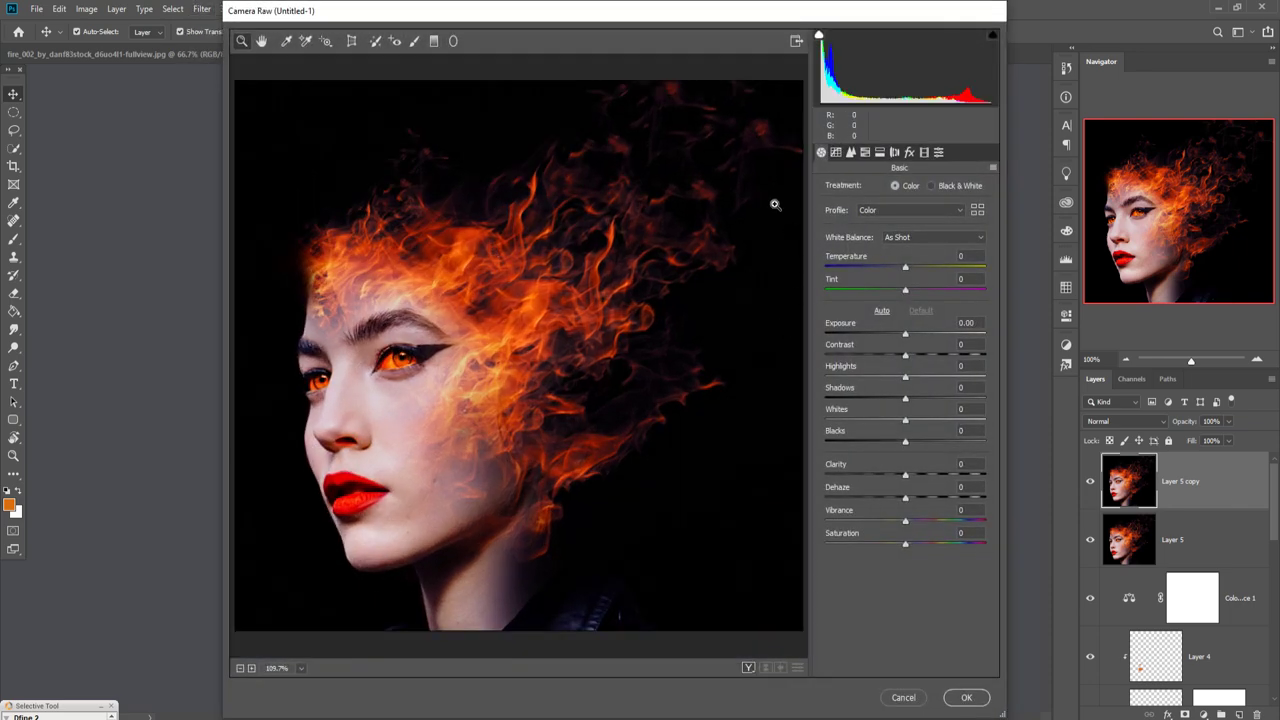
left_click(850, 152)
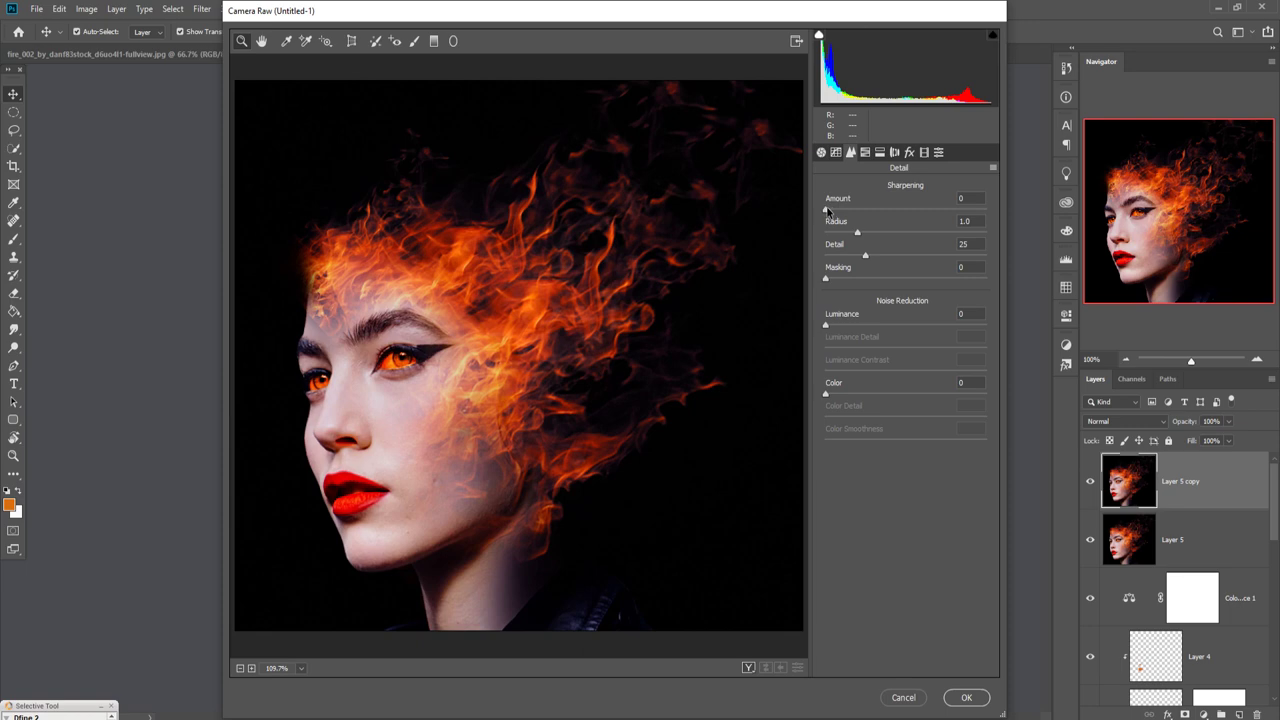
left_click_drag(826, 209, 909, 212)
left_click(909, 154)
Split-tone highlights to hue 45 and shadows to hue 207 at saturation 25, raise Saturation to +20, and apply.
left_click(894, 153)
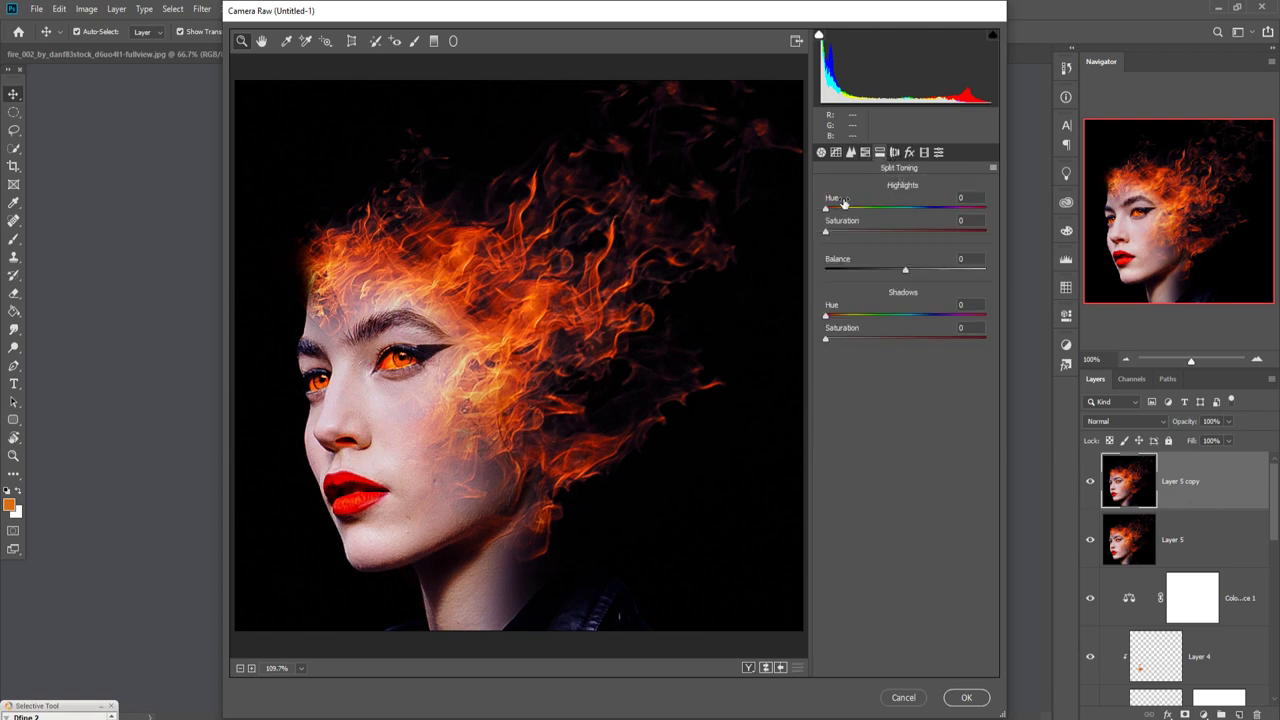
mouse_move(827, 209)
left_mouse_down()
mouse_move(850, 209)
mouse_move(843, 234)
left_mouse_up()
left_click_drag(826, 316, 918, 318)
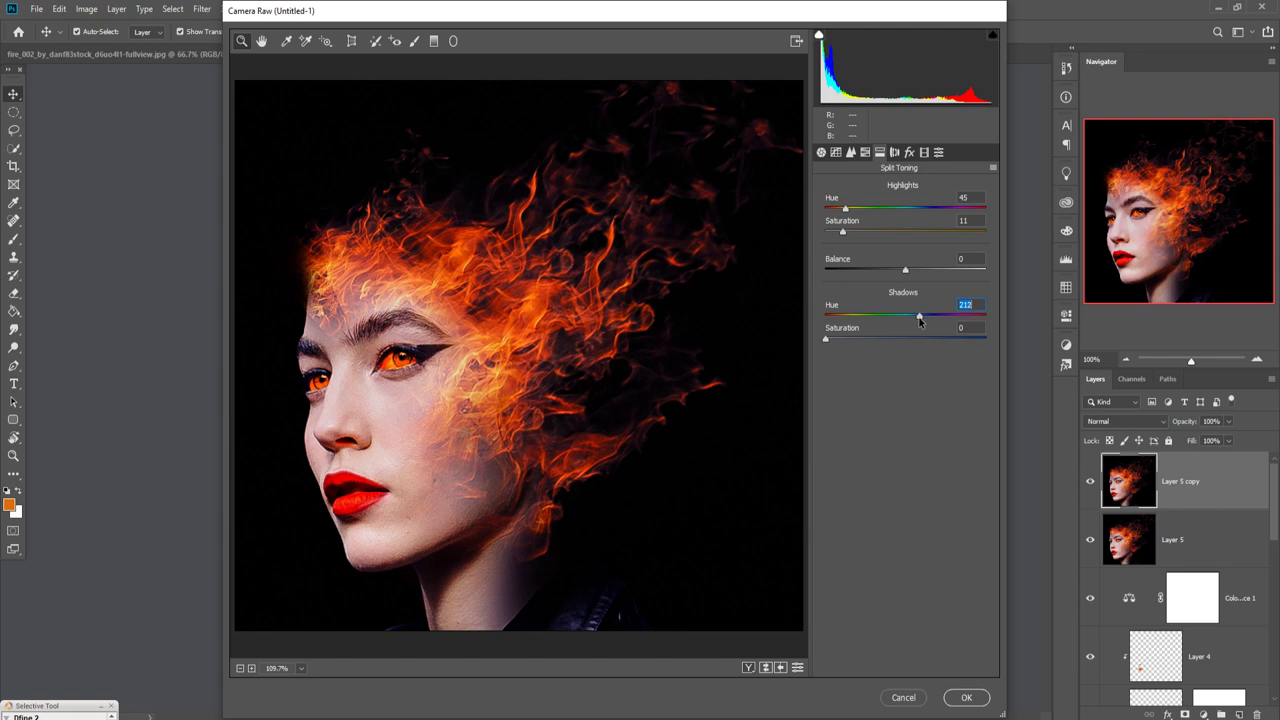
left_click(826, 340)
left_click_drag(826, 340, 913, 316)
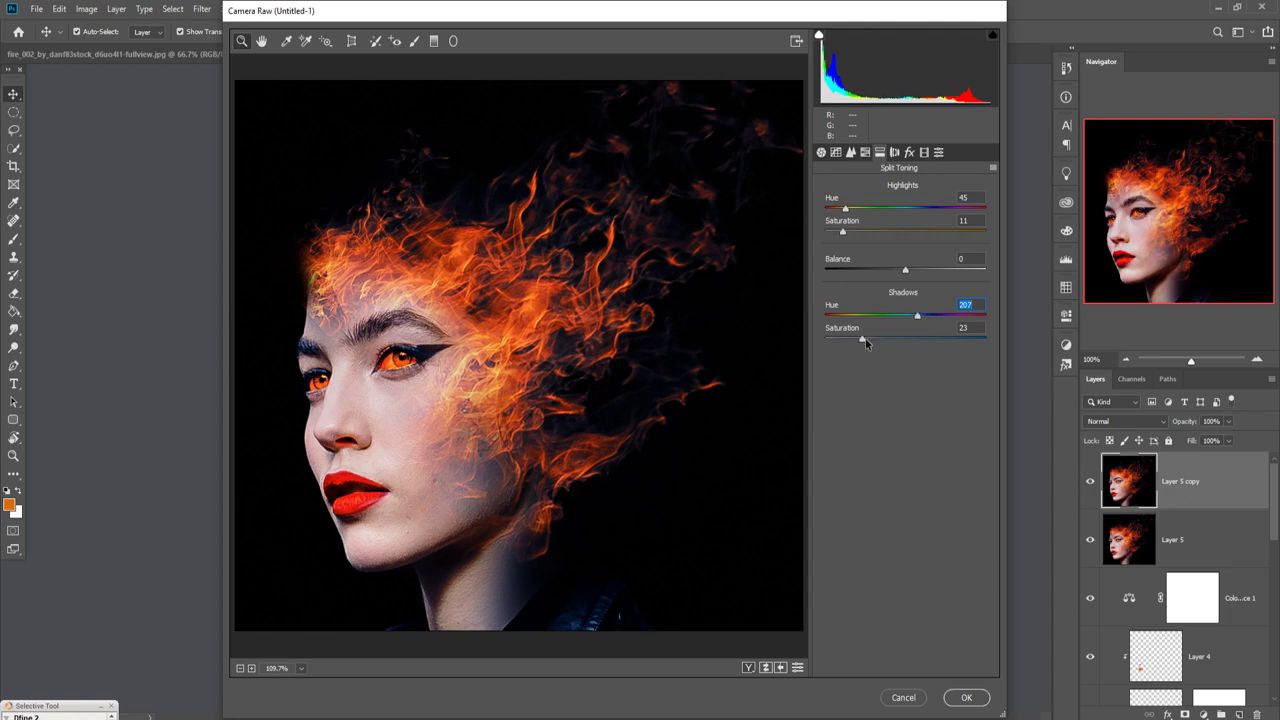
left_click_drag(862, 340, 866, 340)
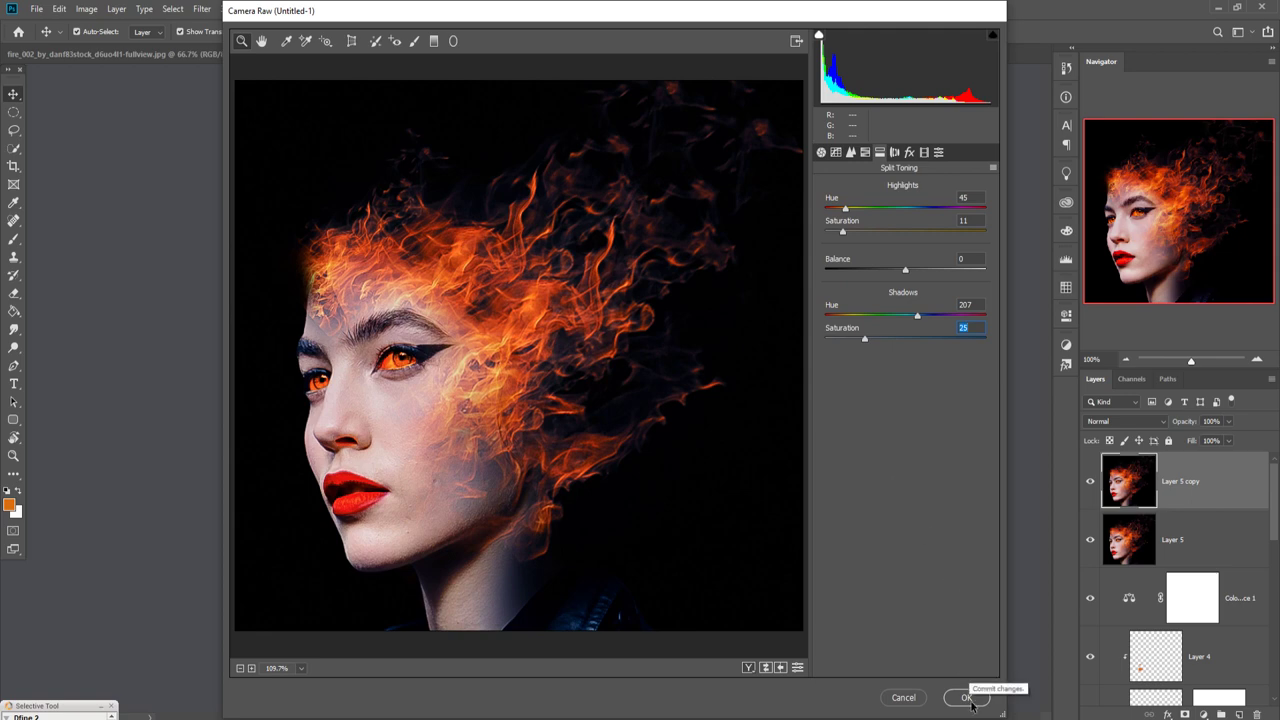
left_click(821, 152)
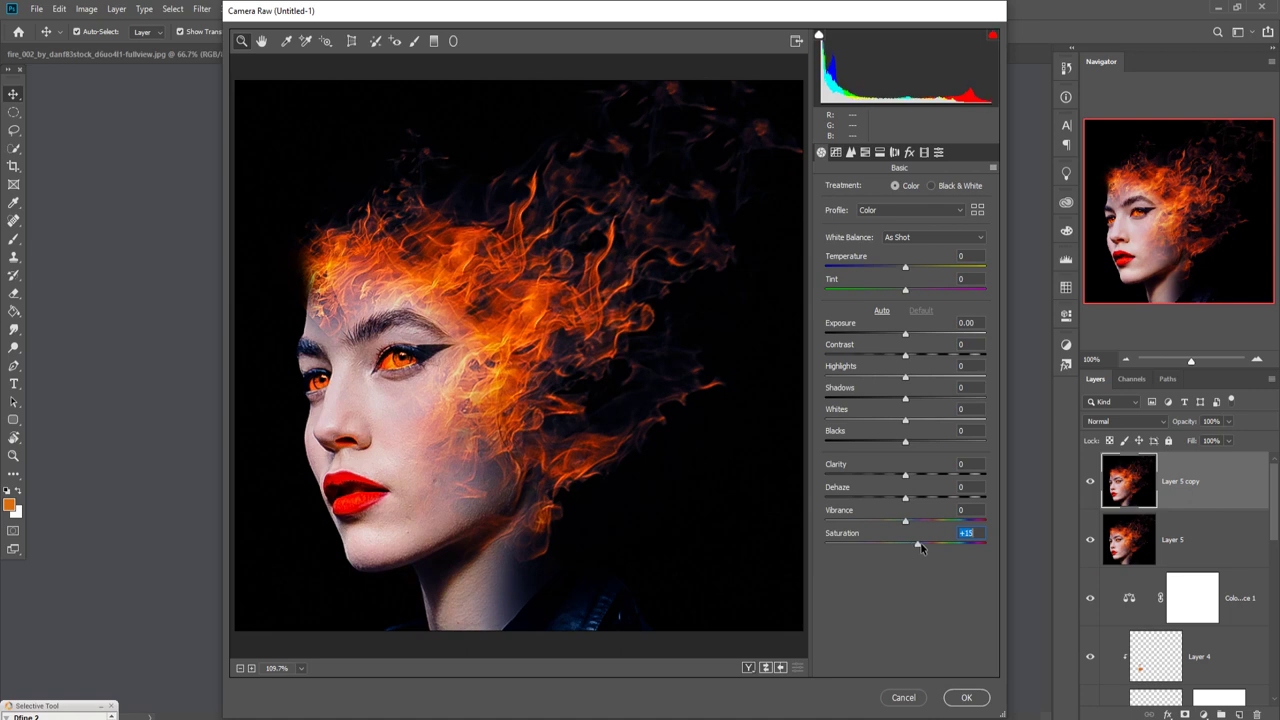
left_click_drag(910, 548, 921, 546)
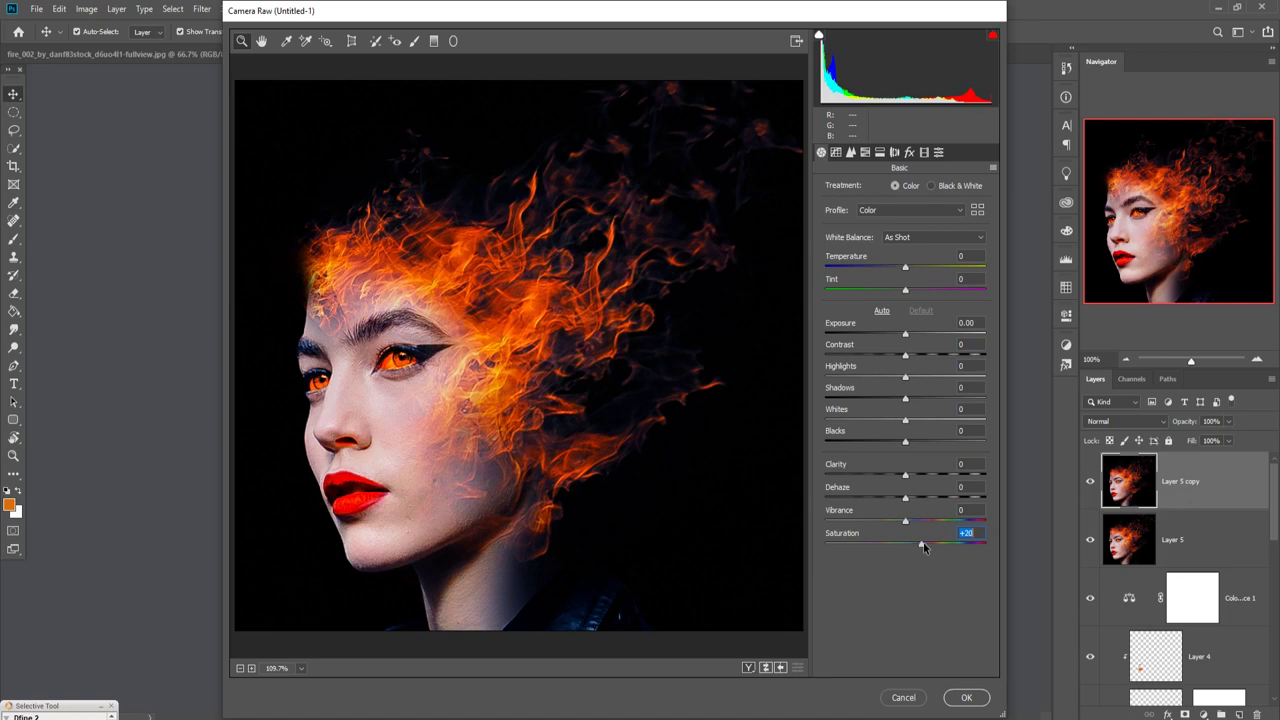
left_click(966, 697)
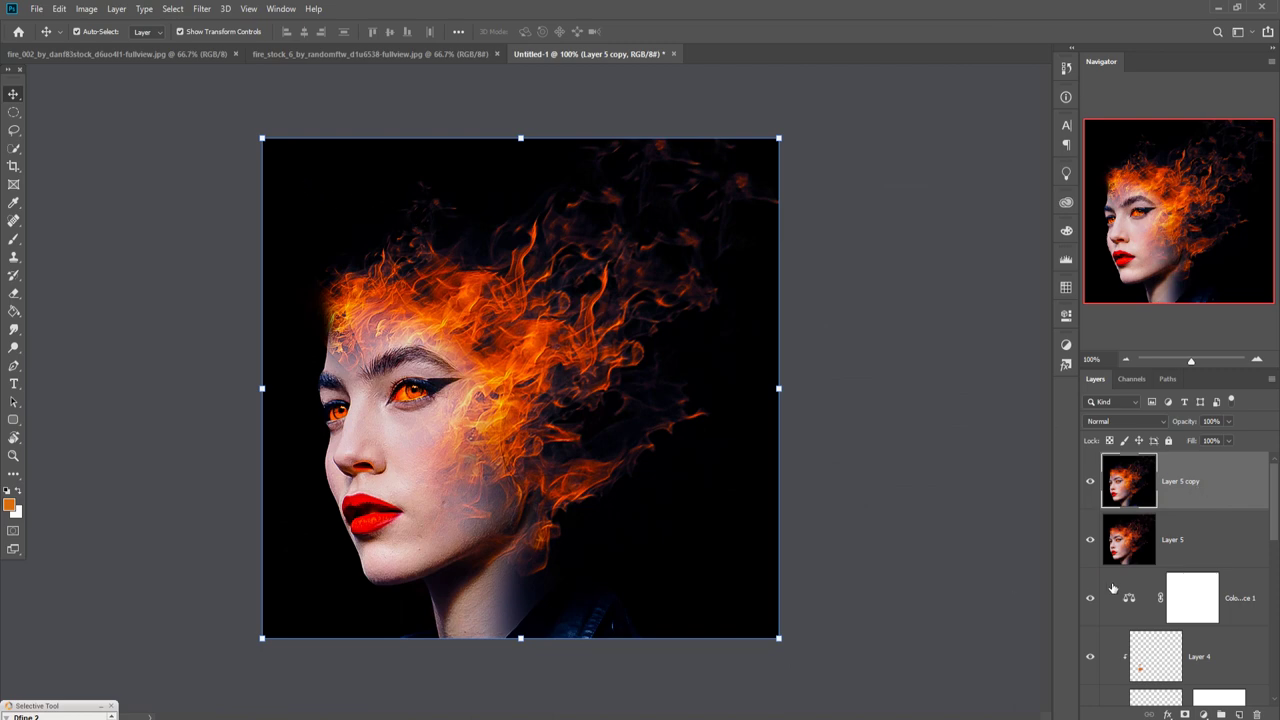
Apply Color Efex Pro 4 Cross Processing with reduced shadows and 0% strength as a new layer.
left_click(201, 9)
mouse_move(227, 306)
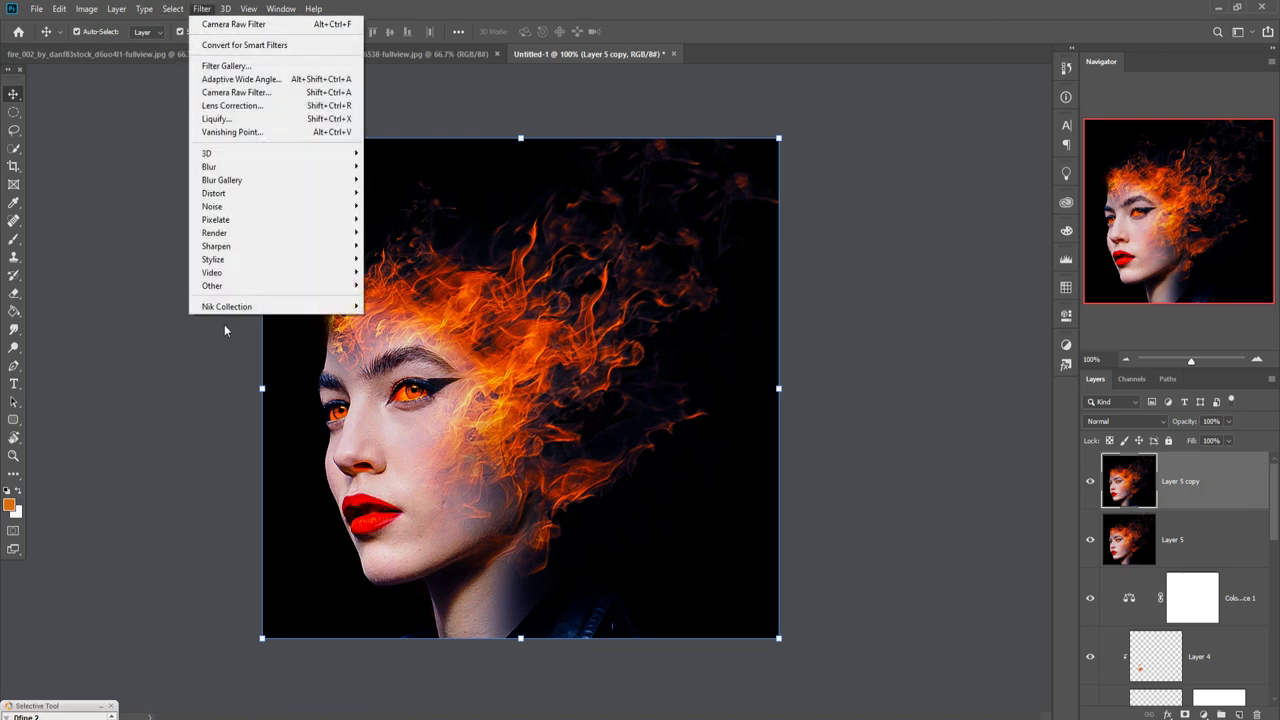
left_click(405, 319)
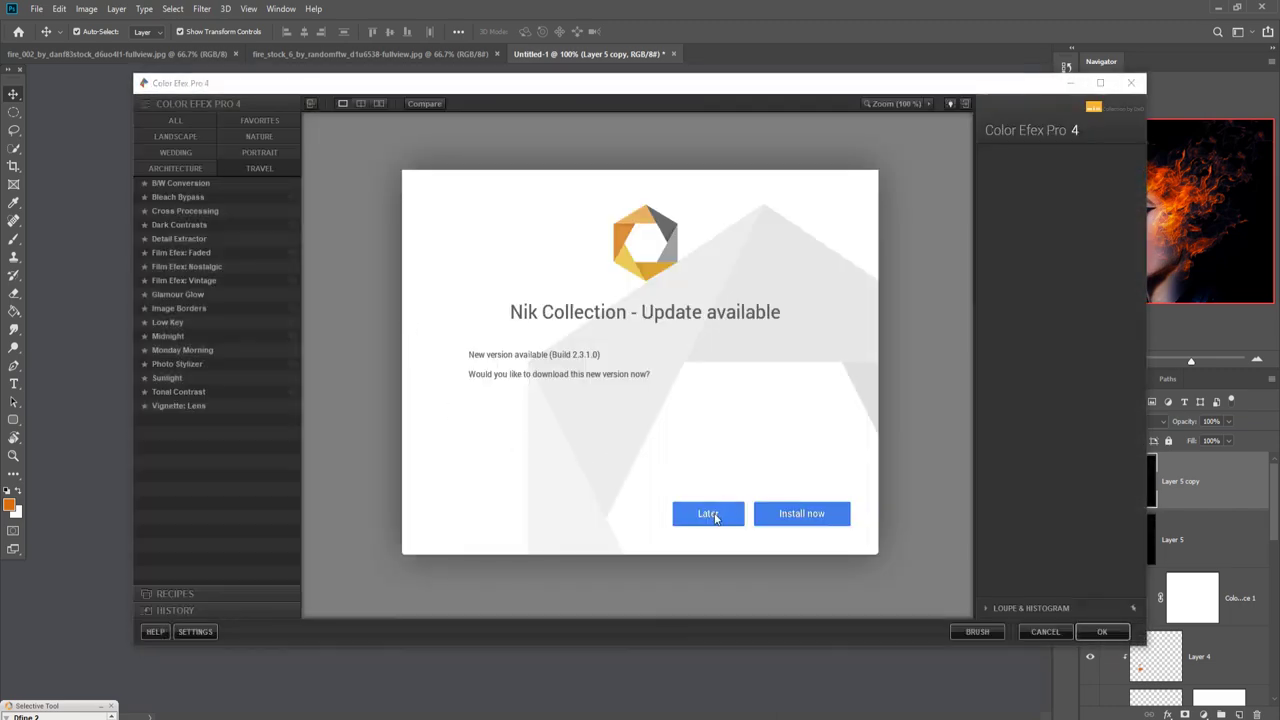
left_click(715, 515)
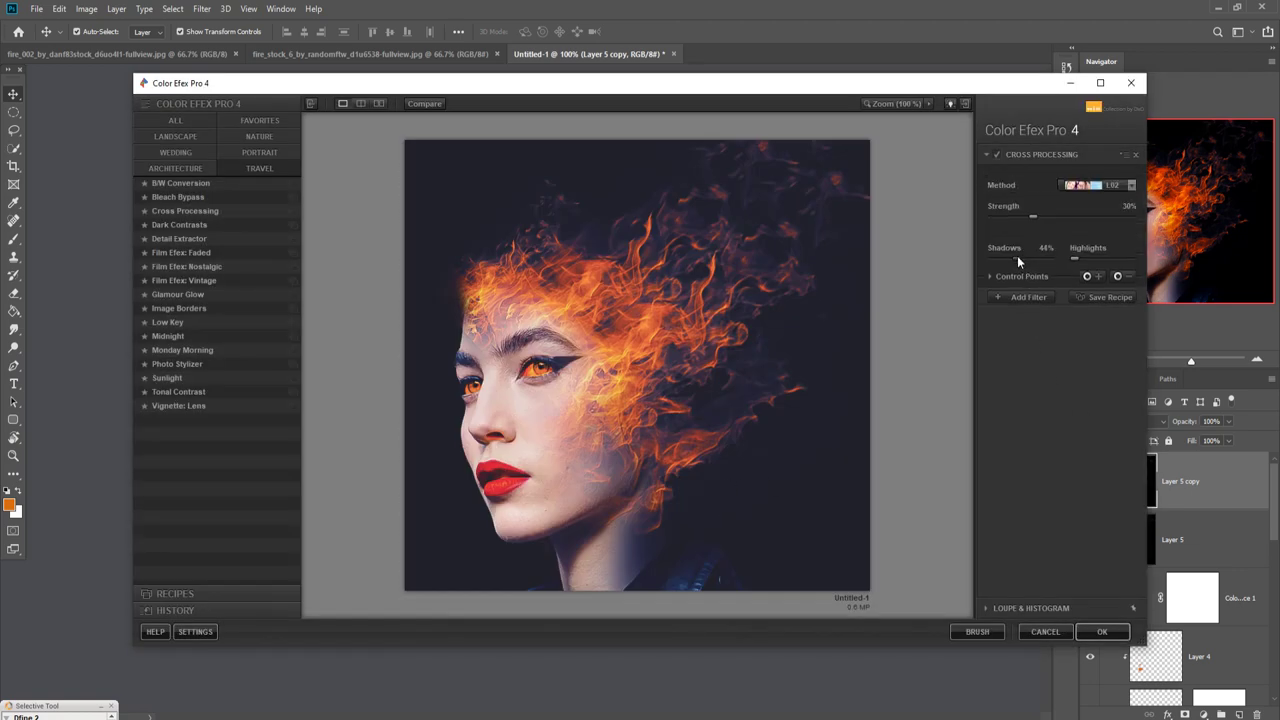
left_click_drag(1008, 259, 1004, 260)
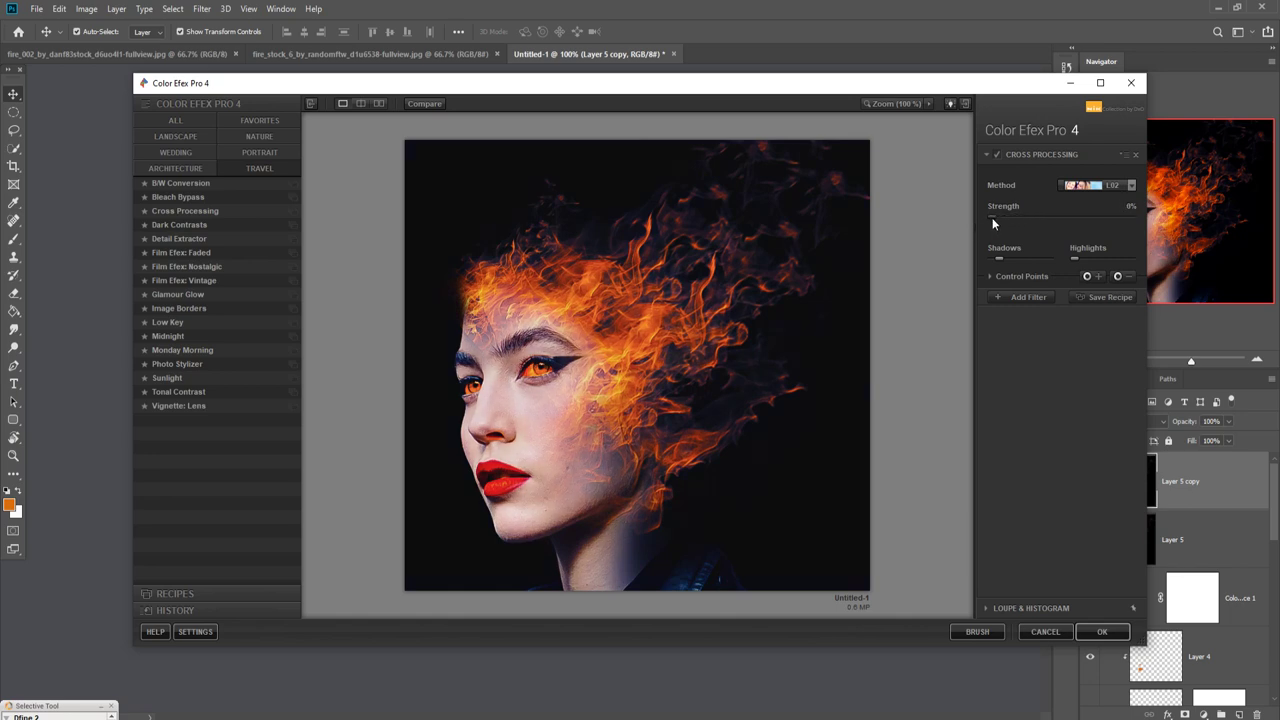
left_click_drag(997, 218, 984, 218)
left_click(1110, 630)
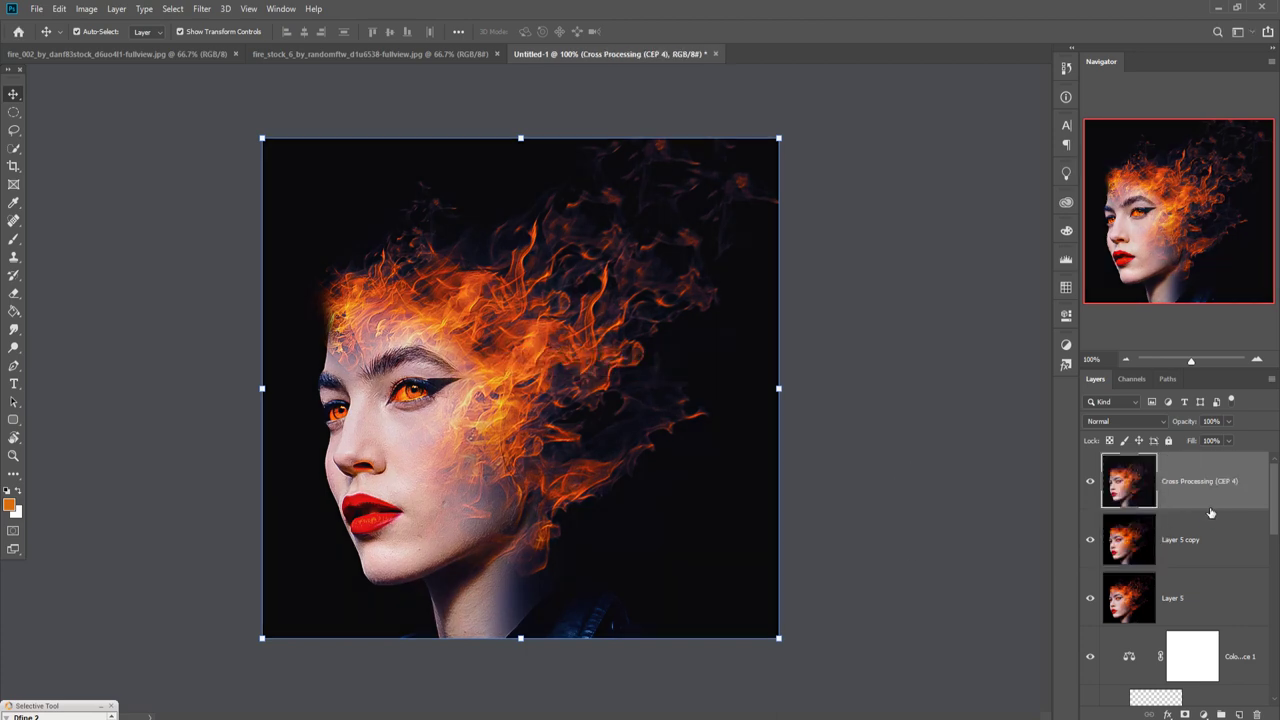
Add a trial Color Balance adjustment layer, then delete it.
left_click(1205, 714)
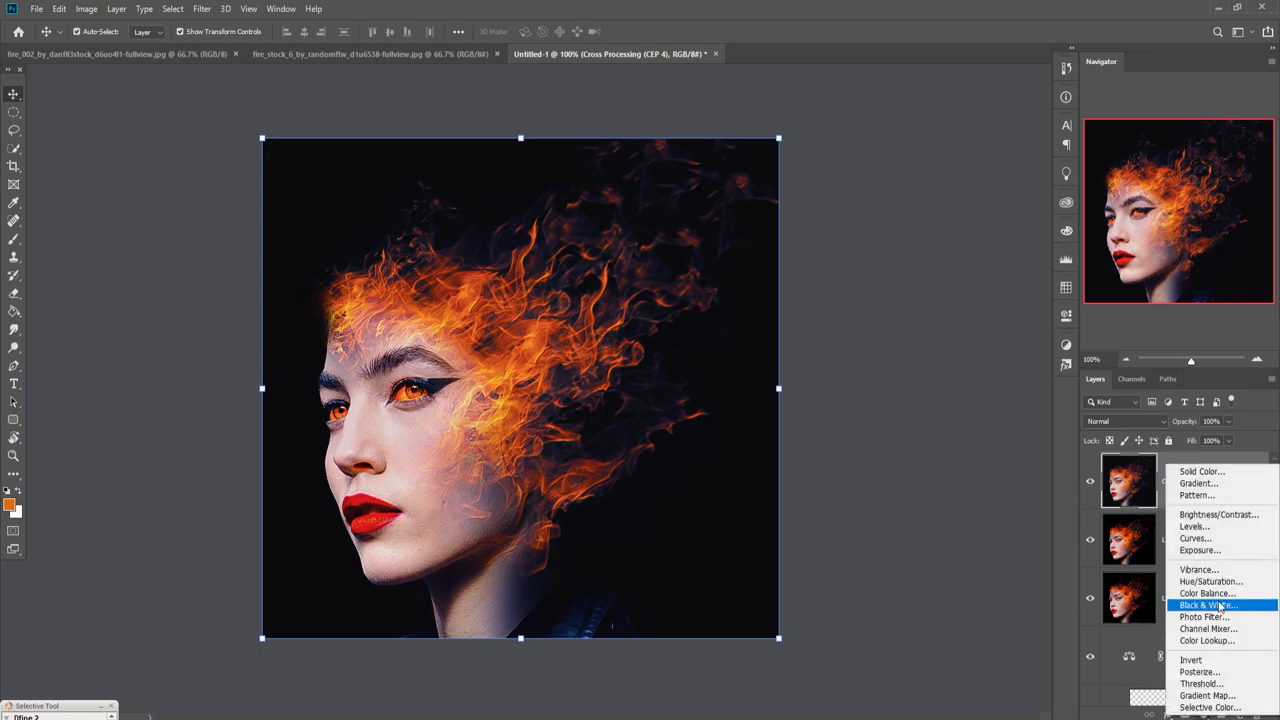
left_click(1220, 595)
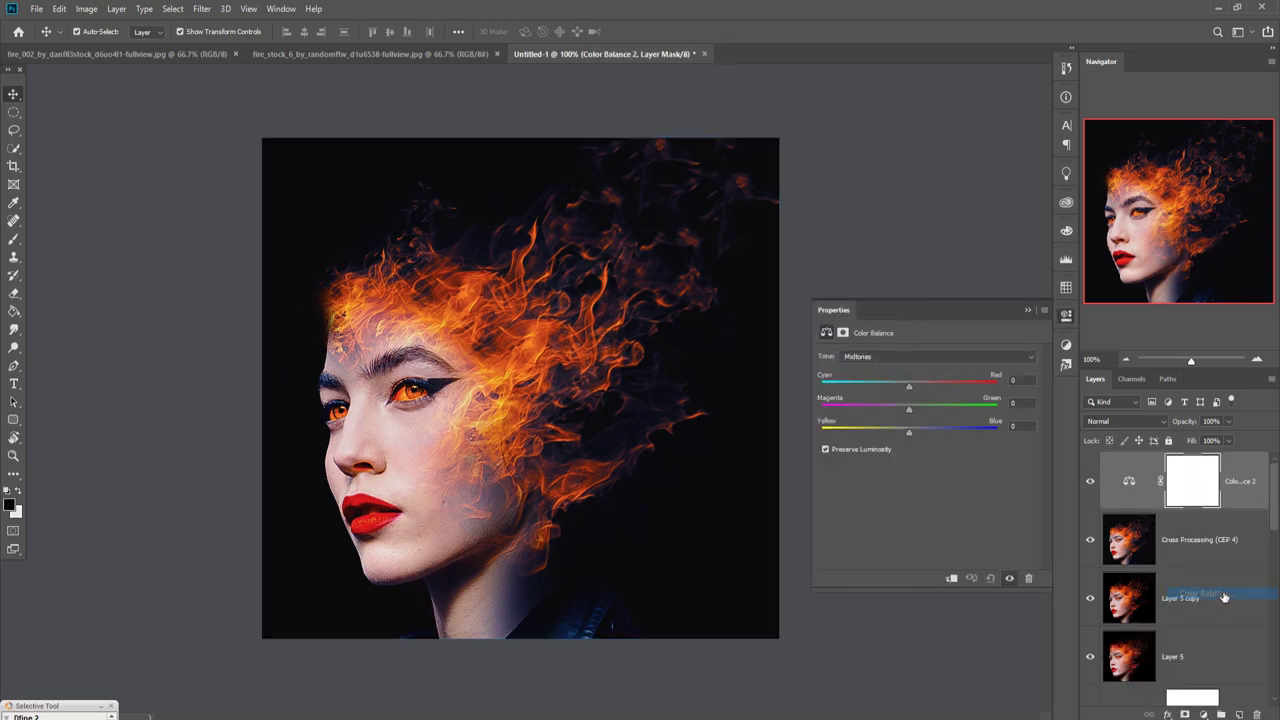
left_click(1027, 310)
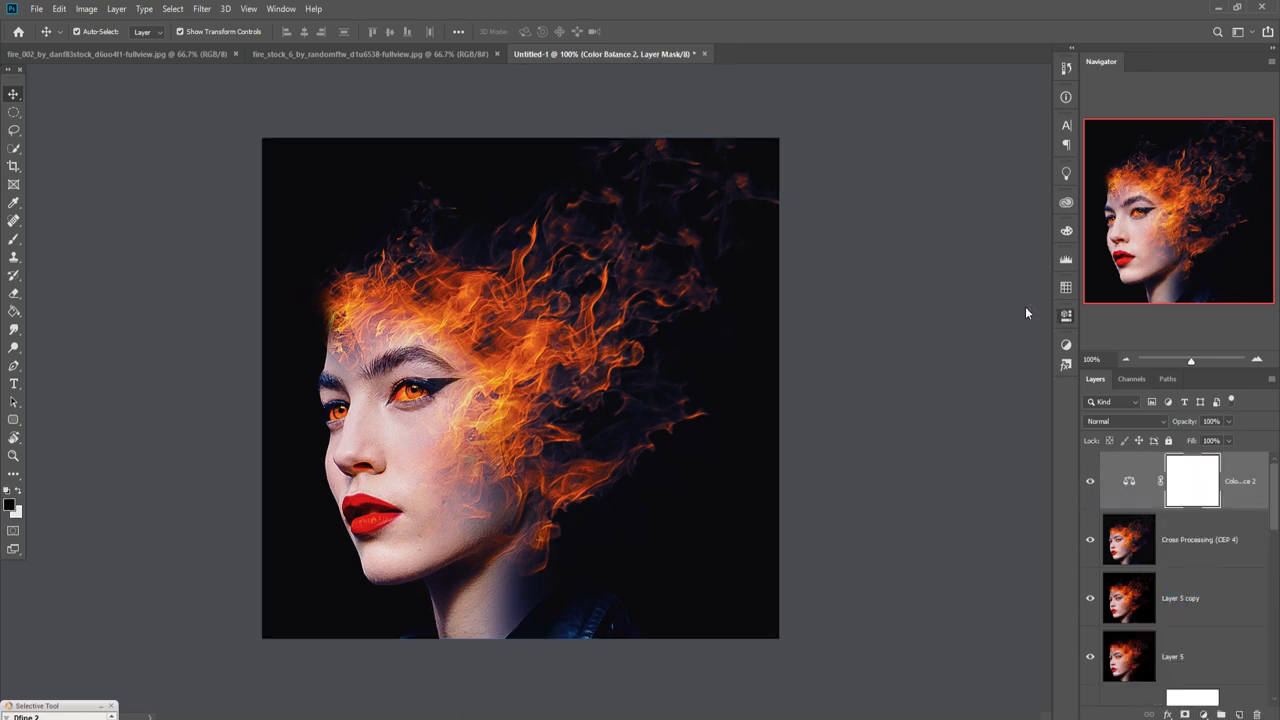
left_click_drag(1260, 486, 1257, 714)
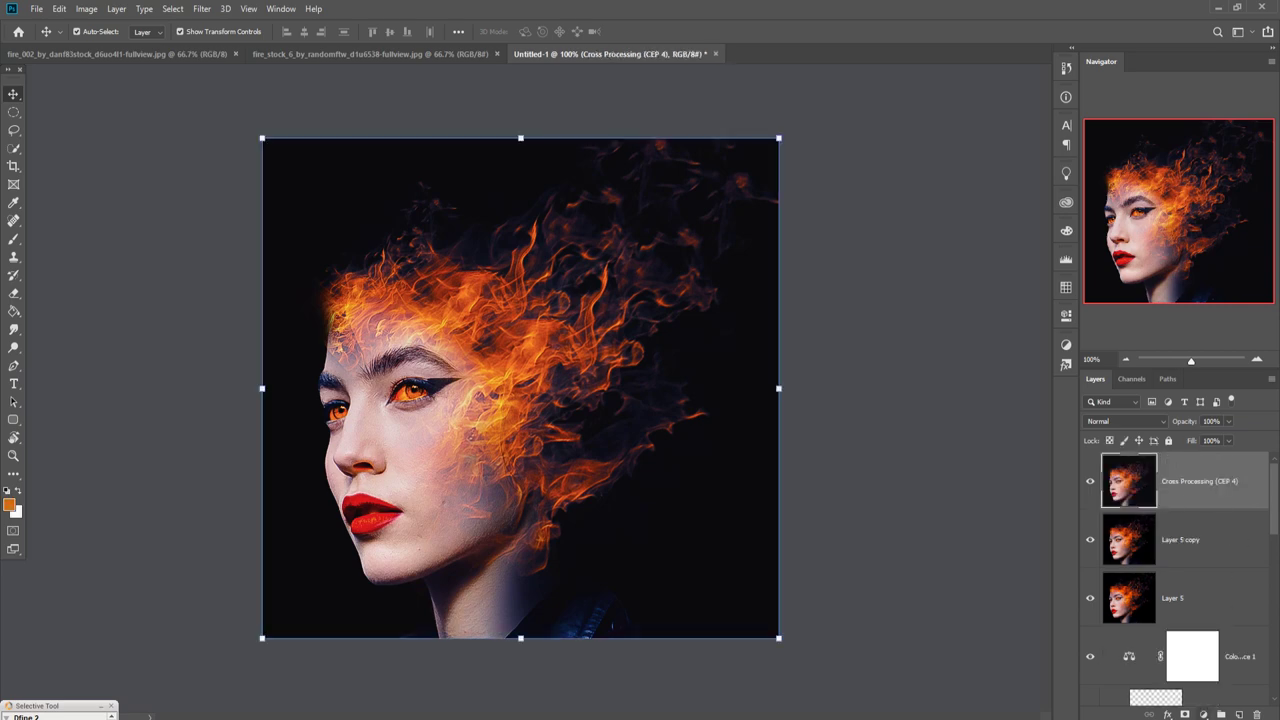
Add a Warming Filter (85) Photo Filter adjustment layer at 17% density.
left_click(1205, 714)
left_click(1222, 618)
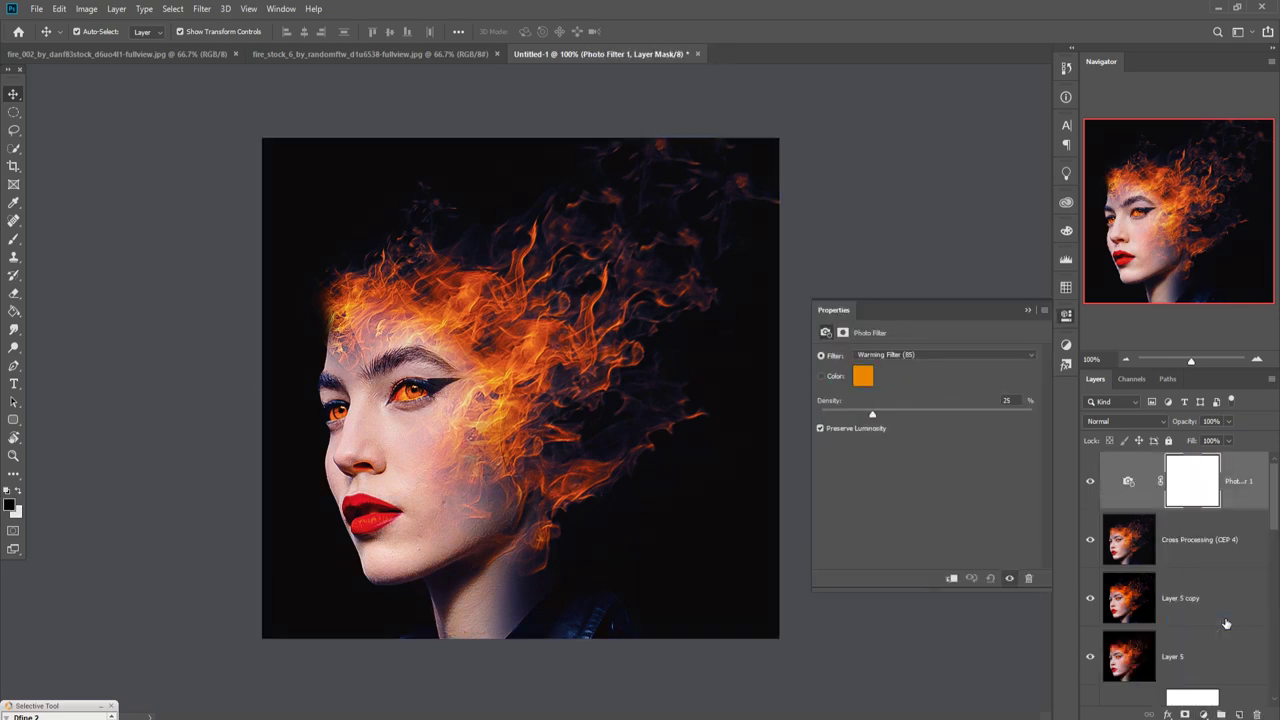
left_click(1029, 312)
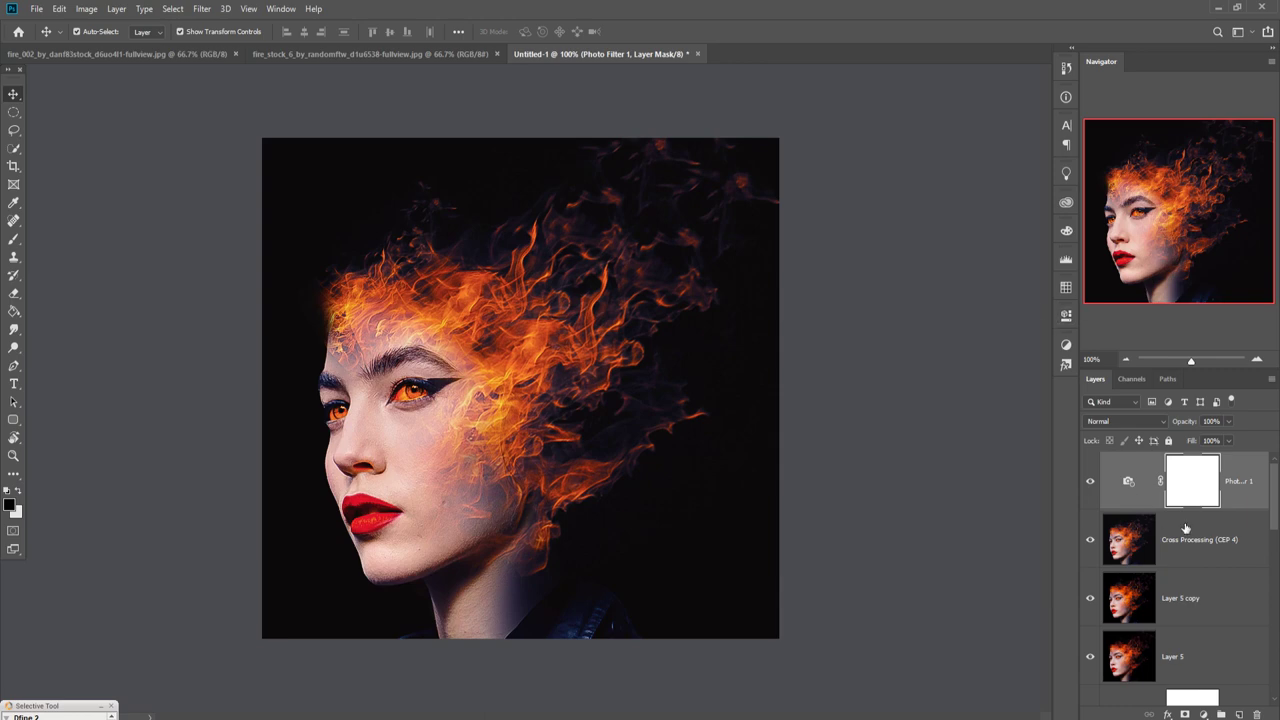
left_click(1261, 481)
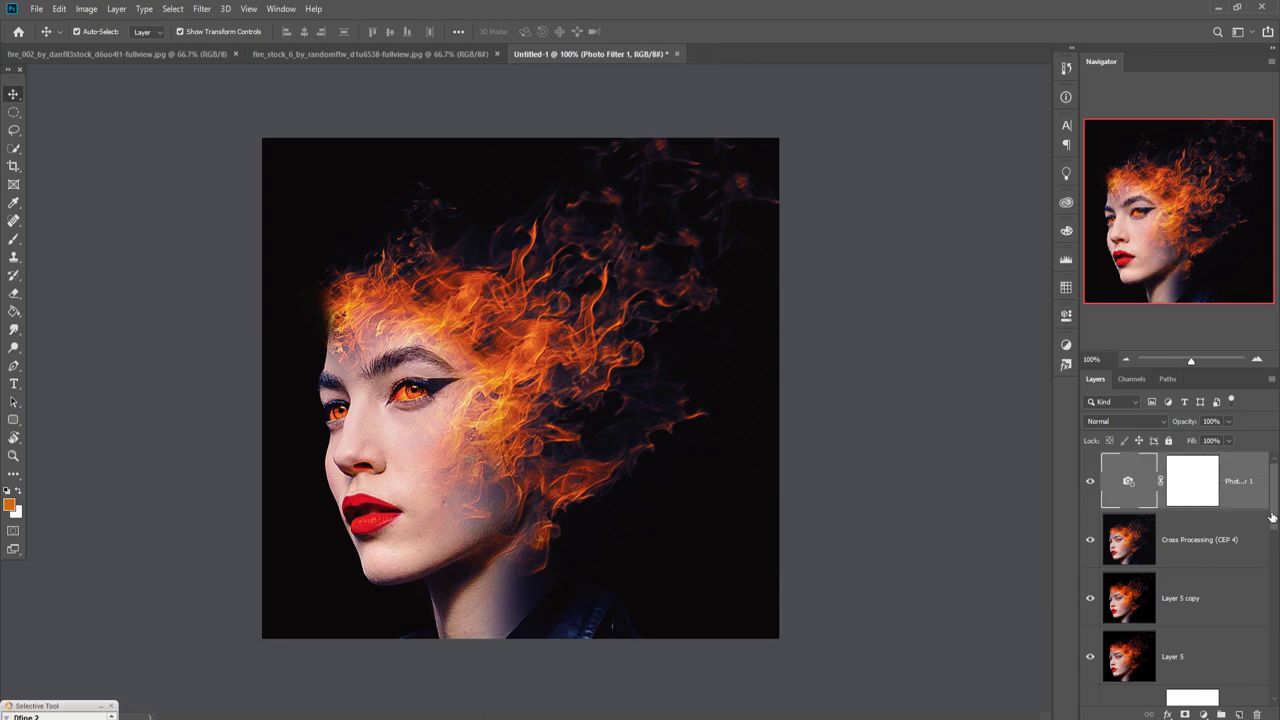
double_click(1130, 485)
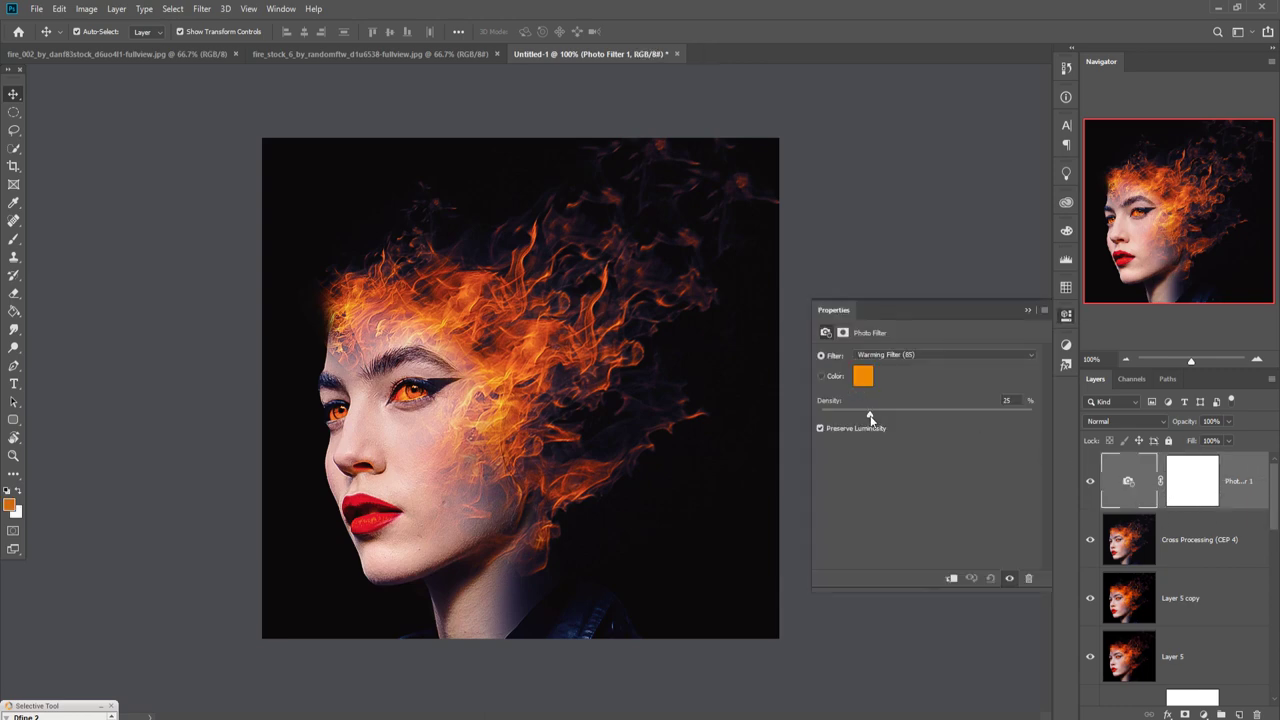
left_click_drag(870, 418, 858, 418)
left_click(1027, 311)
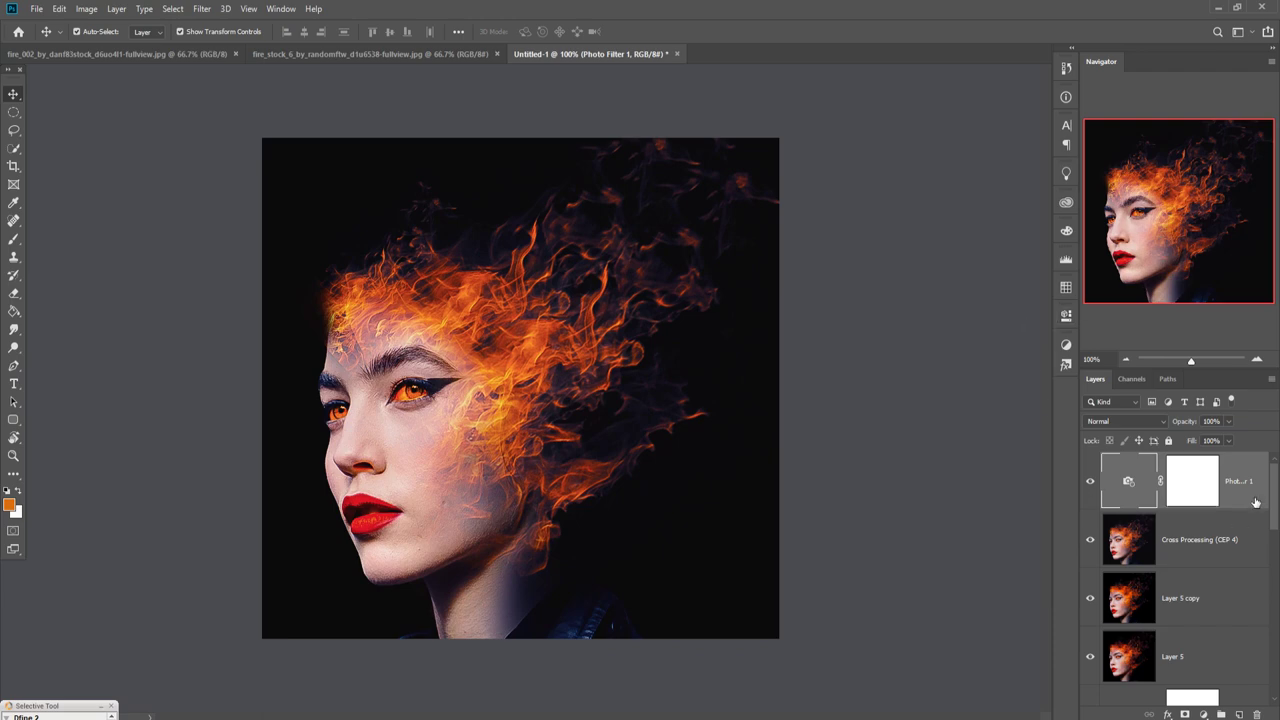
Blend the Photo Filter layer in Pin Light and toggle it to compare.
left_click(1166, 424)
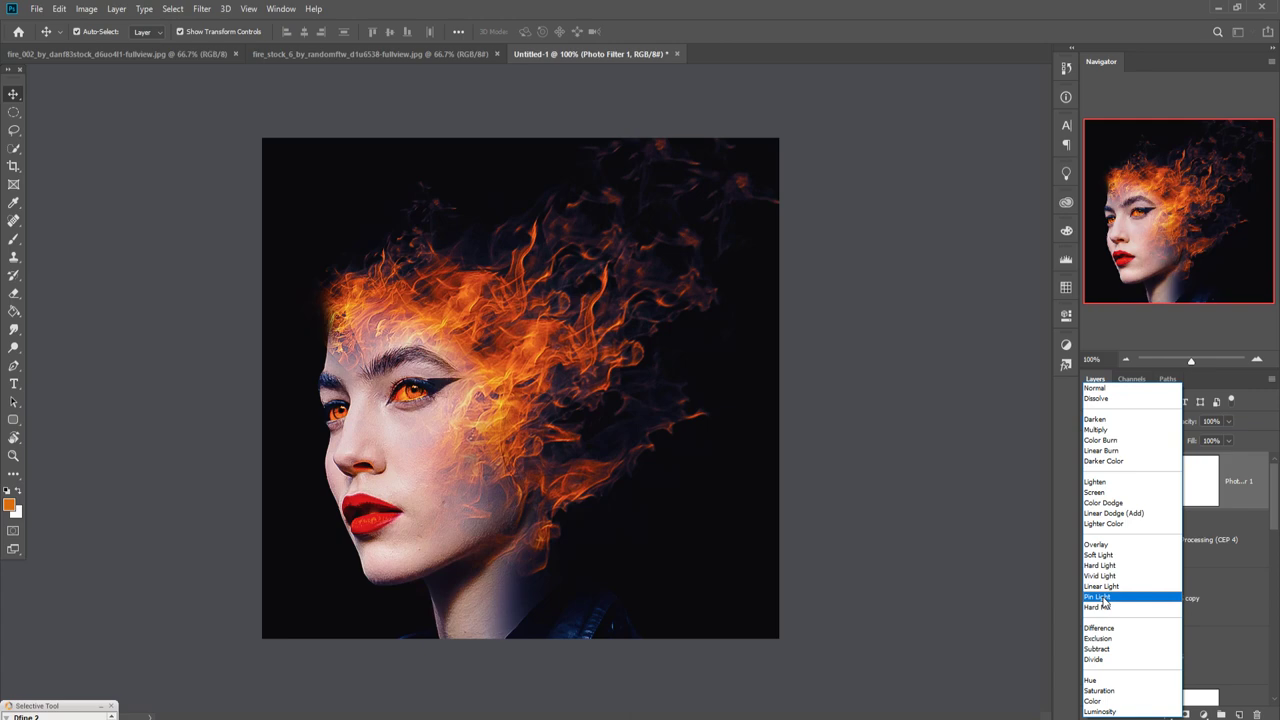
left_click(1103, 598)
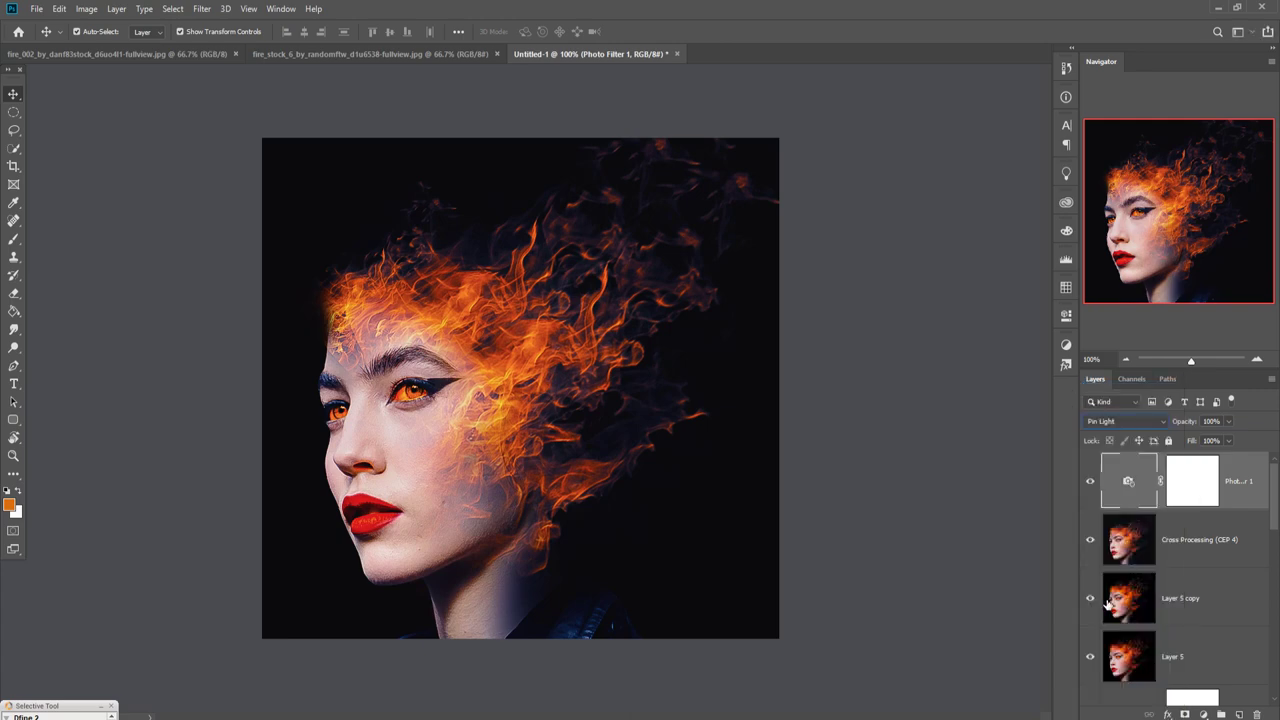
left_click(1092, 484)
left_click(1091, 483)
left_click(1091, 484)
Stamp all visible layers with Ctrl+Alt+Shift+E into a new top Layer 6.
key("ctrl+shift+alt+e")
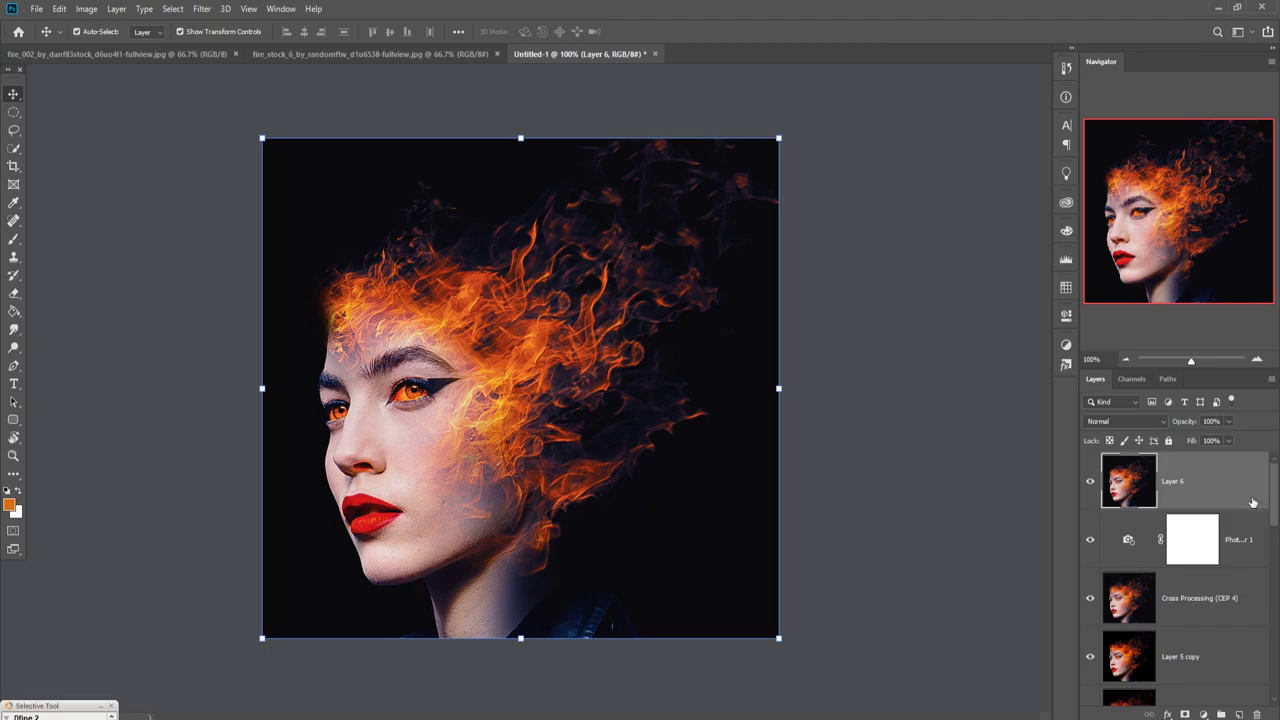